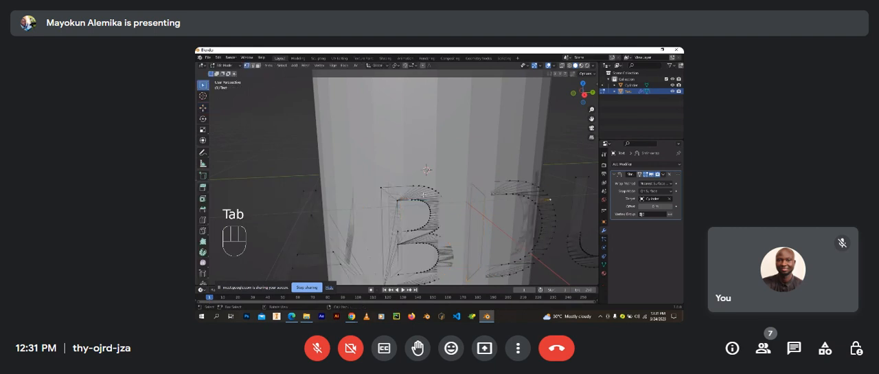
Step: Examine how the shrinkwrapped text outline wraps around the cylinder from several angles and distances
scroll(425, 207, down, 5)
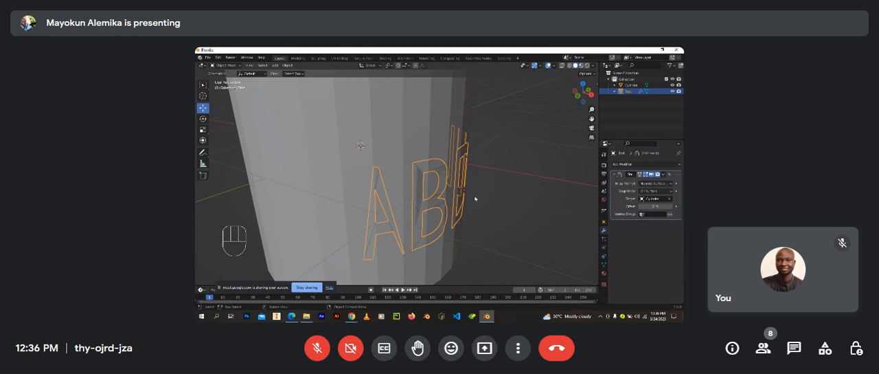
shift+middle_drag(383, 210, 356, 196)
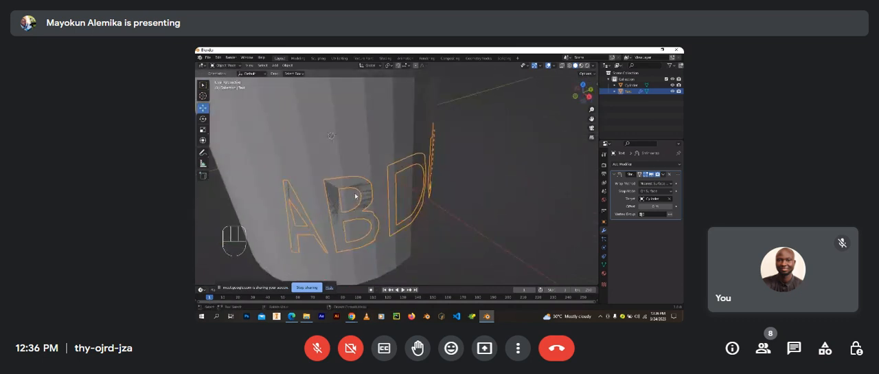
scroll(368, 197, down, 5)
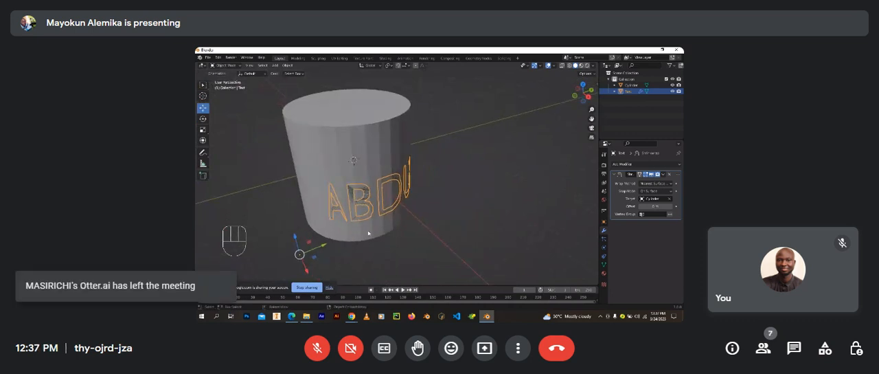
middle_drag(360, 199, 418, 183)
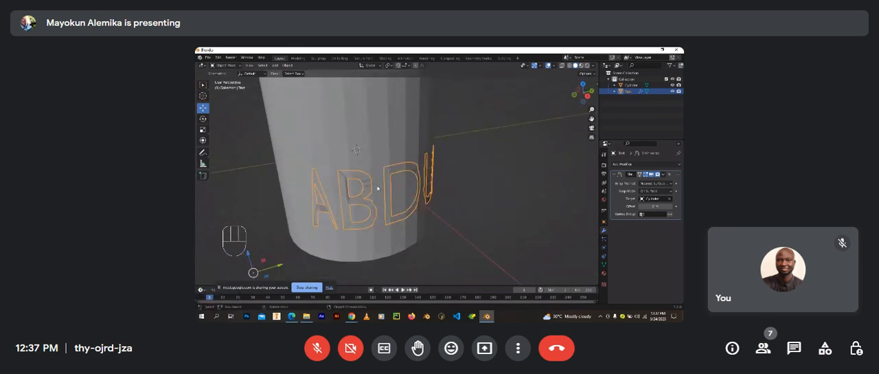
scroll(346, 191, down, 2)
middle_drag(346, 192, 376, 194)
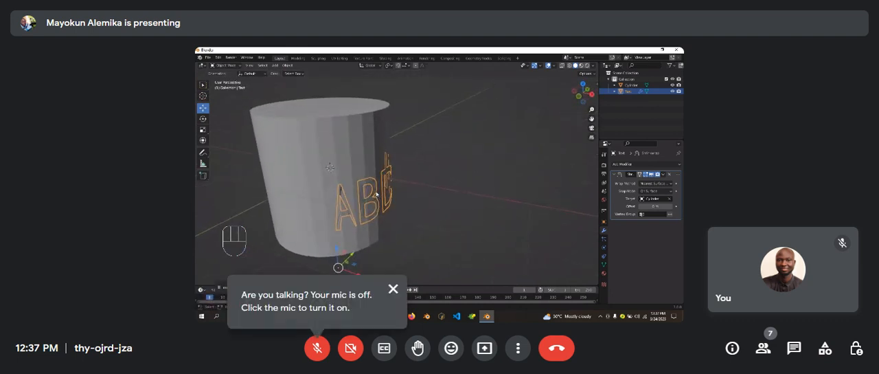
scroll(375, 196, up, 3)
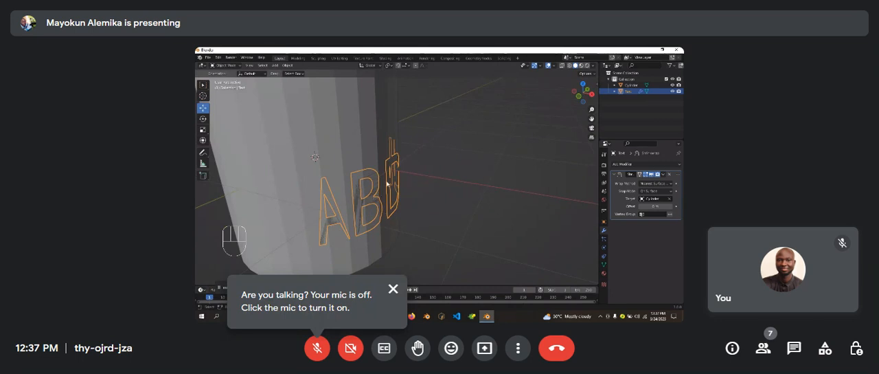
mouse_move(383, 210)
middle_down()
mouse_move(378, 202)
mouse_move(375, 209)
middle_up()
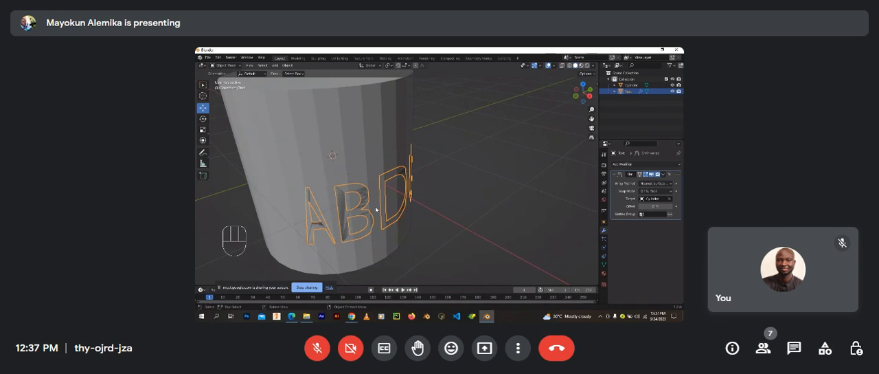
scroll(376, 209, down, 3)
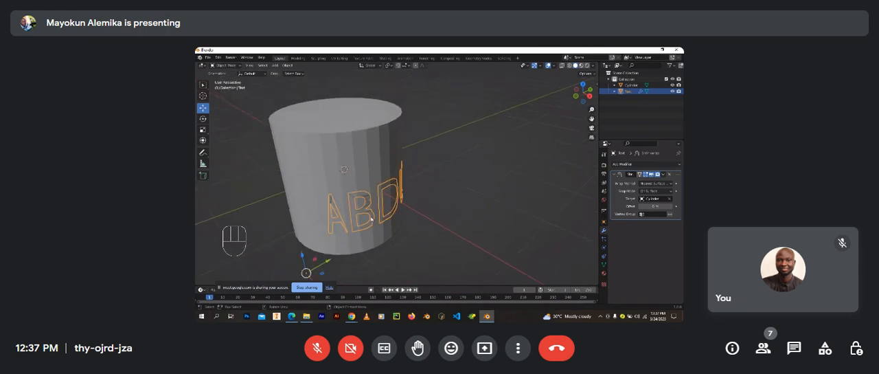
scroll(361, 196, up, 1)
middle_drag(325, 222, 356, 229)
Step: Turn off the Shrinkwrap modifier's viewport display and extrude all faces of the text outward into thick 3D letters
click(652, 175)
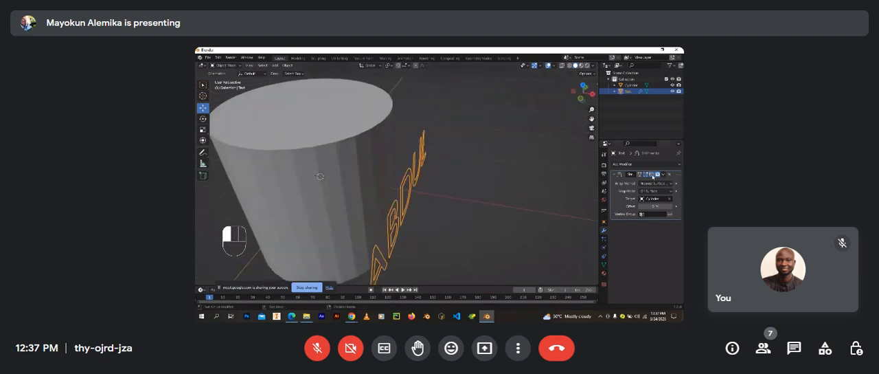
middle_drag(404, 217, 391, 219)
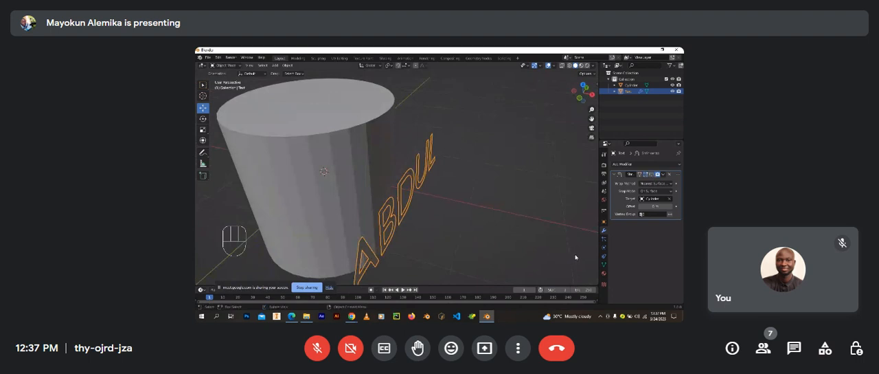
key(Tab)
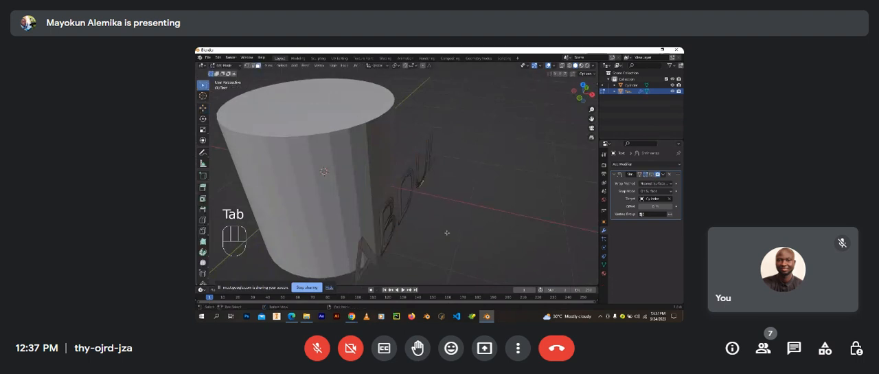
key(a)
middle_drag(410, 230, 408, 229)
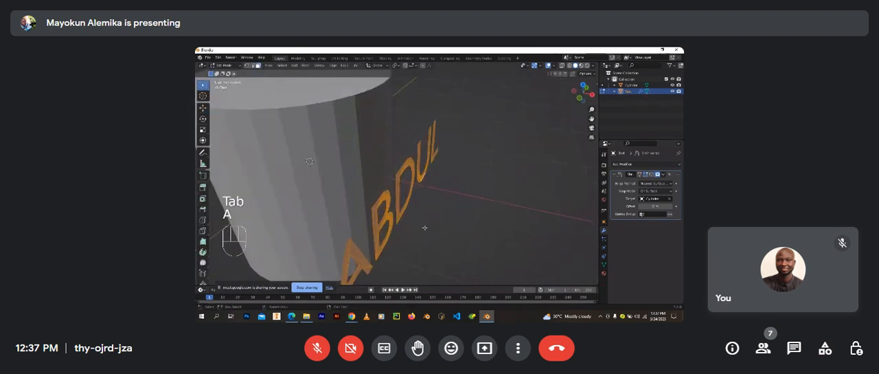
key(e)
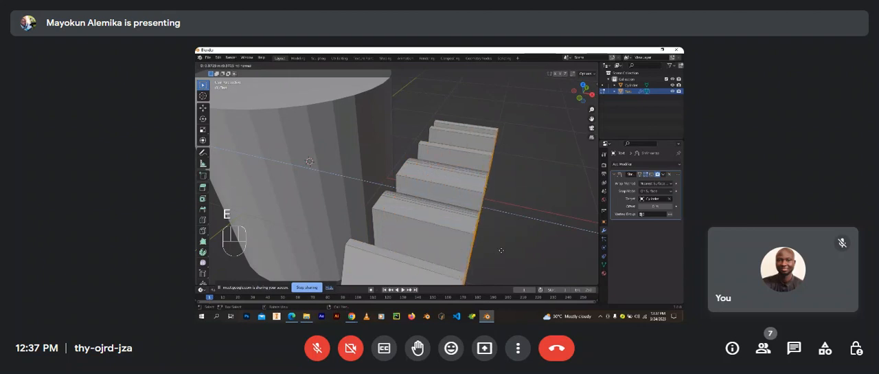
click(531, 257)
key(Tab)
middle_drag(531, 257, 509, 241)
scroll(484, 243, down, 5)
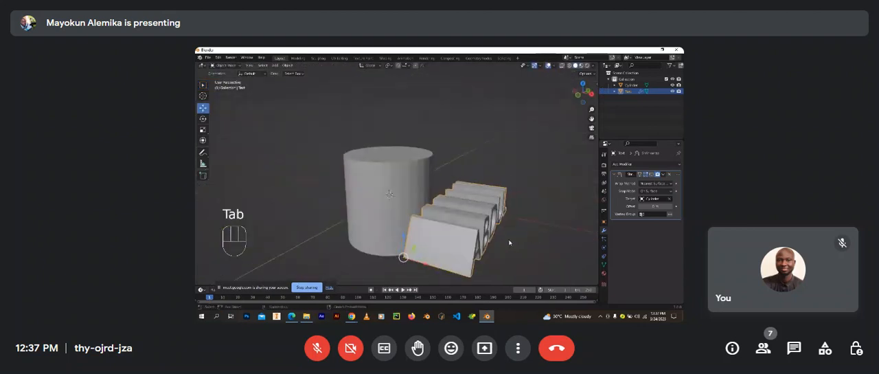
Step: Move the extruded text along the X axis towards the cylinder
middle_drag(461, 233, 515, 229)
key(g)
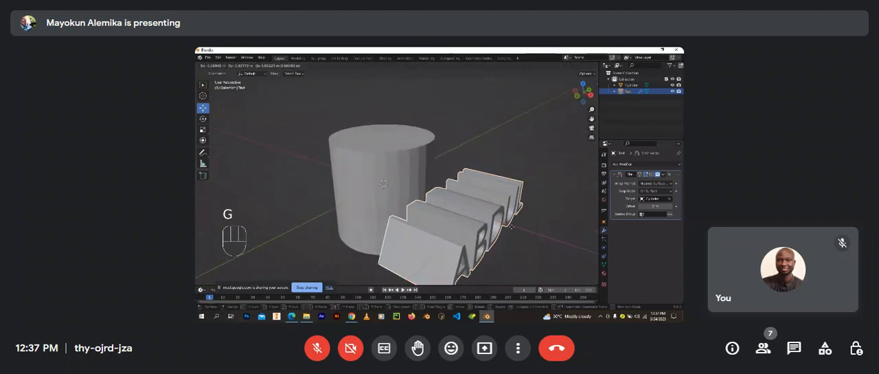
key(x)
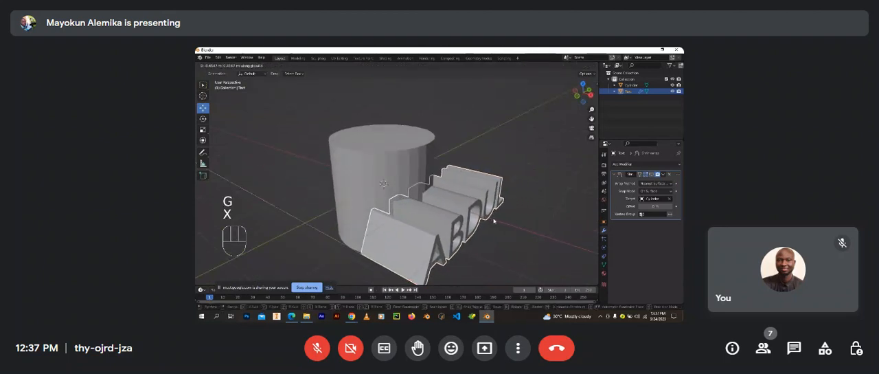
click(495, 223)
middle_drag(496, 224, 450, 218)
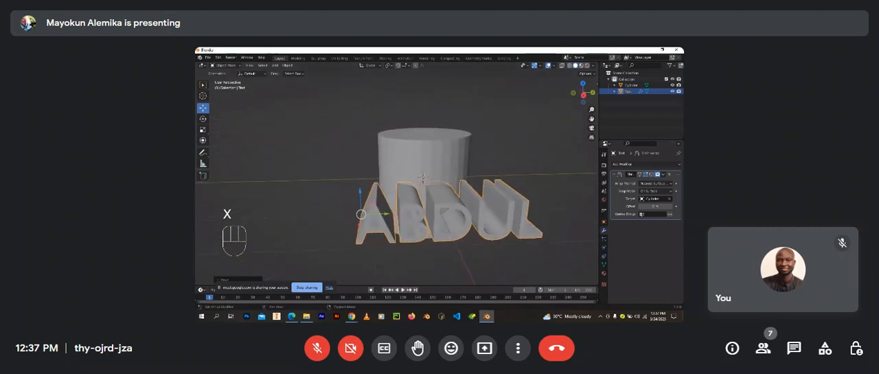
Step: Preview the Shrinkwrap modifier on the extruded text in the viewport and switch the preview off again
click(651, 176)
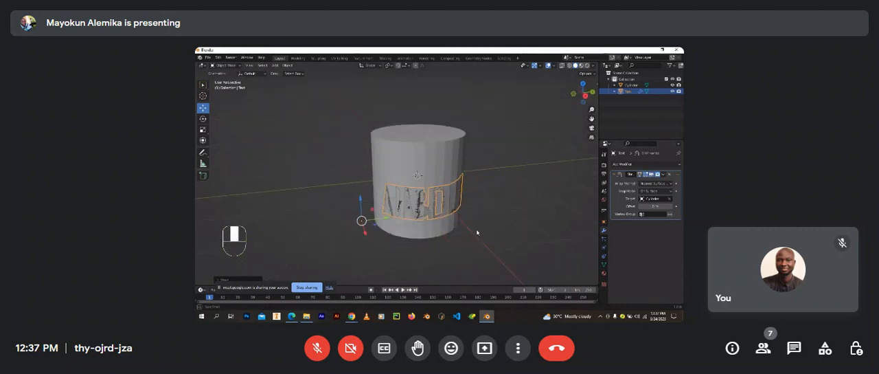
click(654, 176)
middle_drag(459, 221, 486, 230)
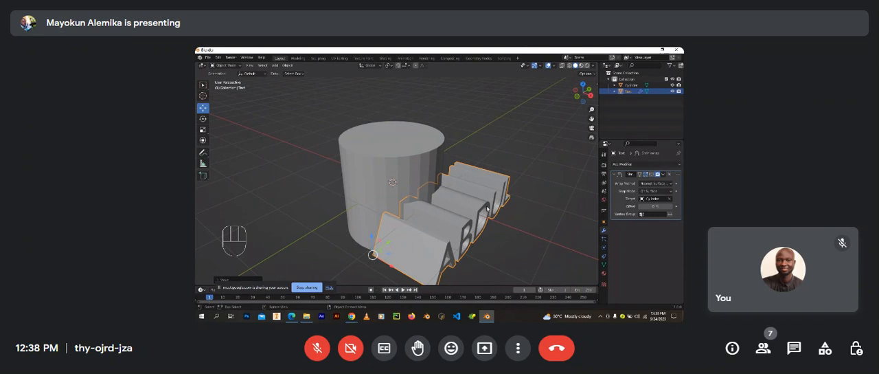
Step: Move the extruded text along X further into the cylinder and scale it down
key(g)
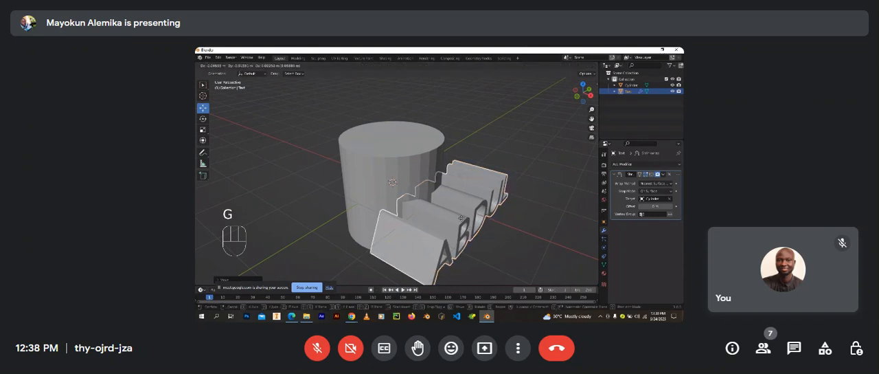
key(x)
key(s)
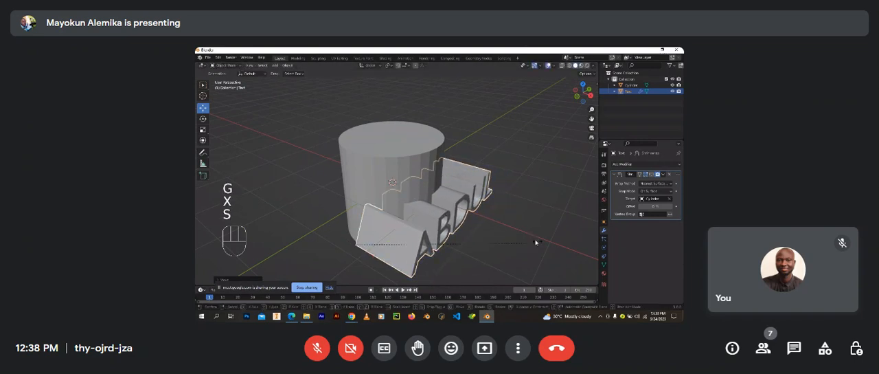
click(465, 235)
middle_drag(466, 235, 407, 218)
Step: Shift the text along Y and scale it down further to centre it across the cylinder's front
drag(390, 216, 404, 218)
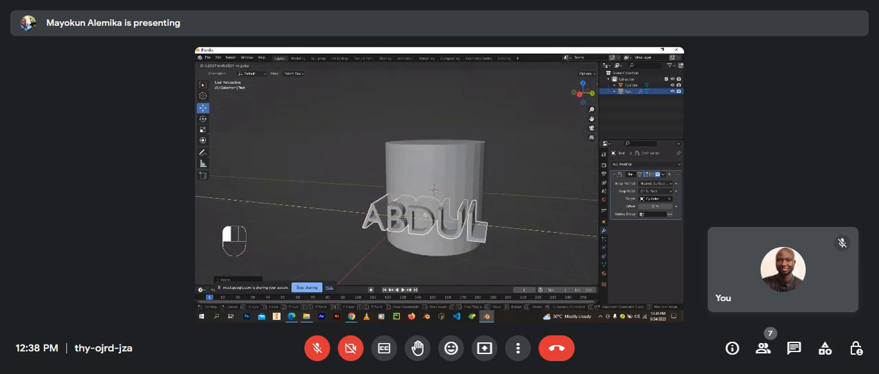
click(412, 218)
key(s)
click(381, 215)
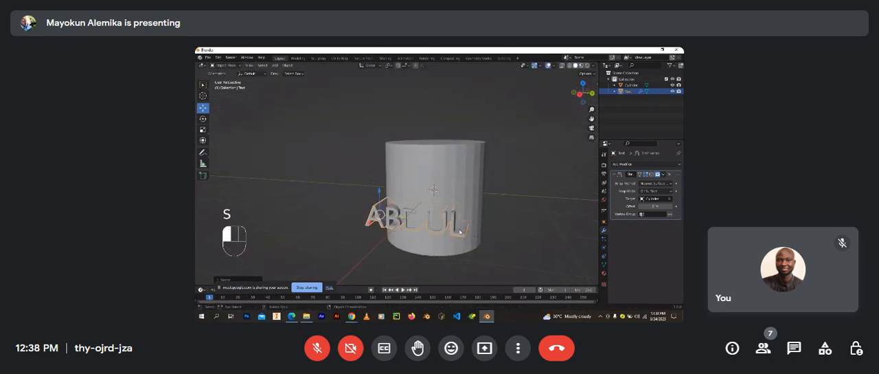
drag(381, 214, 408, 217)
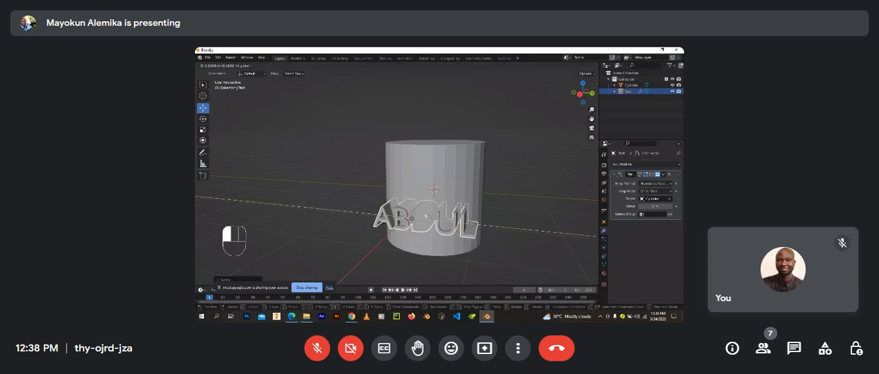
click(408, 217)
middle_drag(408, 217, 392, 215)
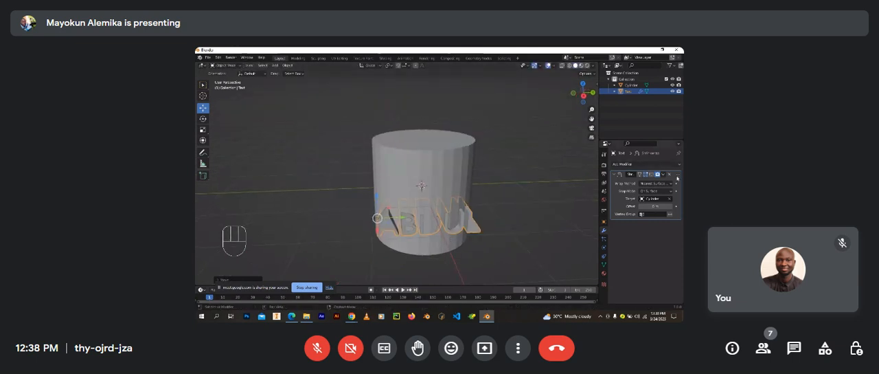
Step: Remove the Shrinkwrap modifier from the text and nudge the text along X so its letters protrude from the cylinder
click(669, 174)
scroll(442, 214, up, 3)
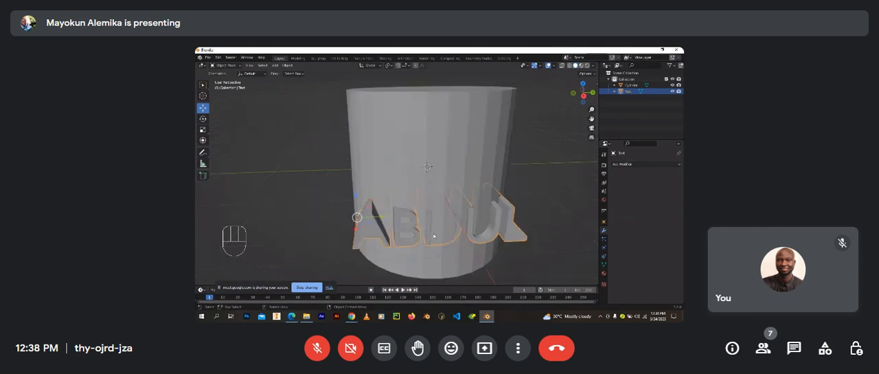
middle_drag(442, 215, 461, 217)
drag(363, 254, 369, 260)
middle_drag(426, 254, 540, 198)
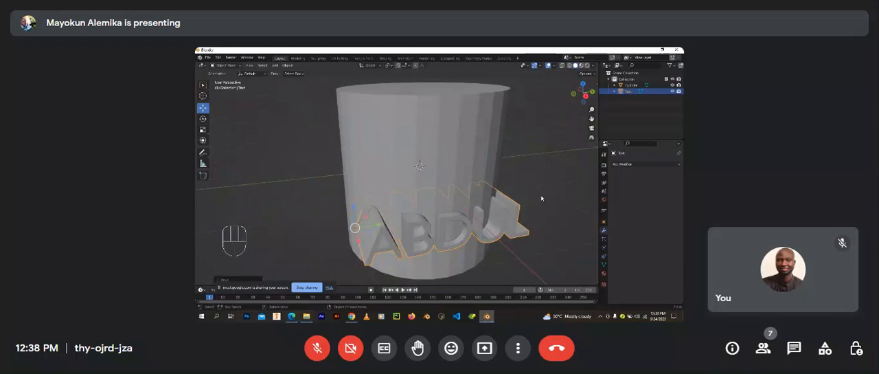
middle_drag(510, 204, 498, 227)
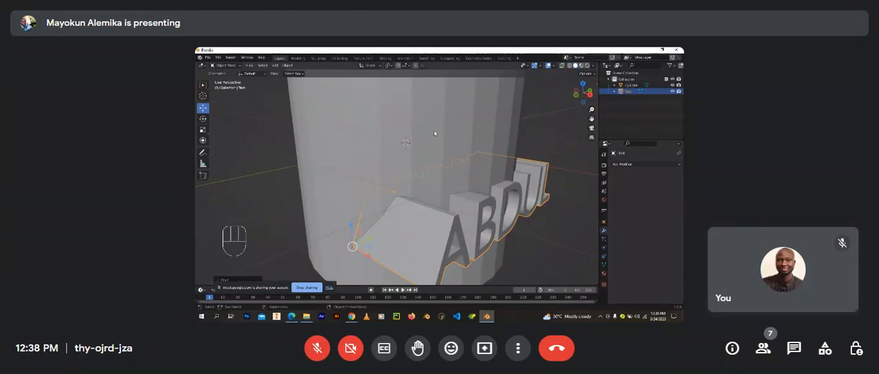
Step: Add a Boolean modifier to the text and set its operation to Union
click(626, 164)
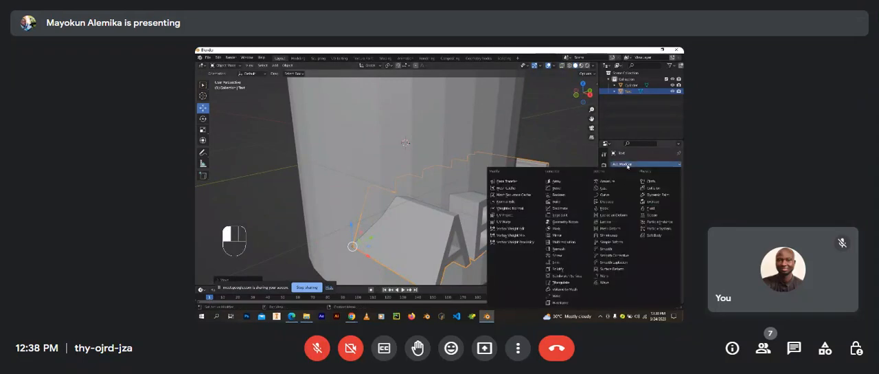
click(562, 194)
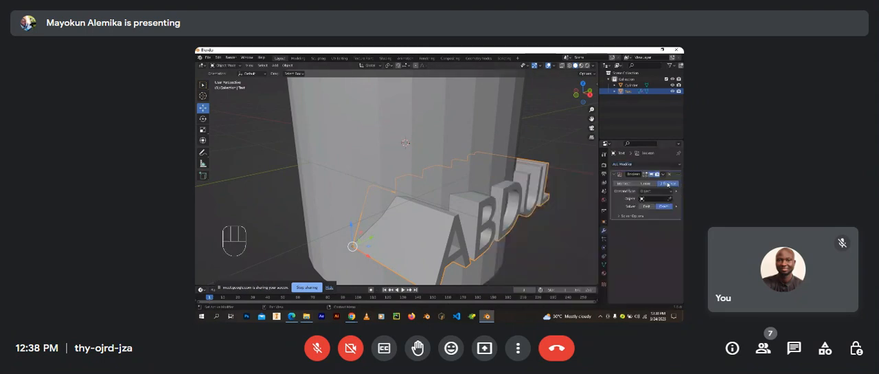
middle_drag(480, 195, 530, 187)
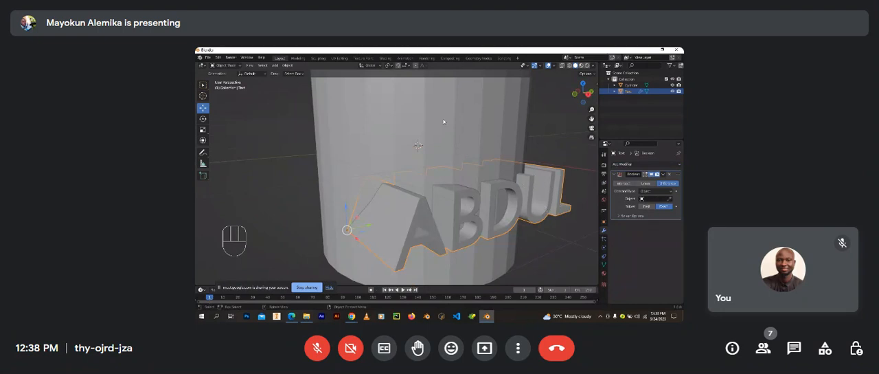
click(646, 184)
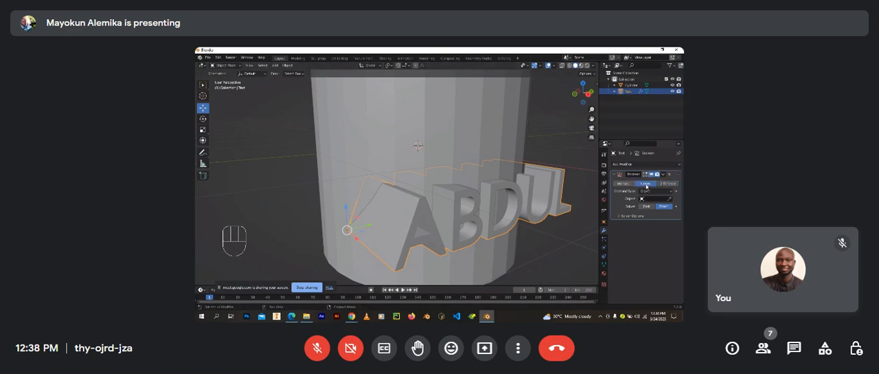
middle_drag(492, 201, 452, 193)
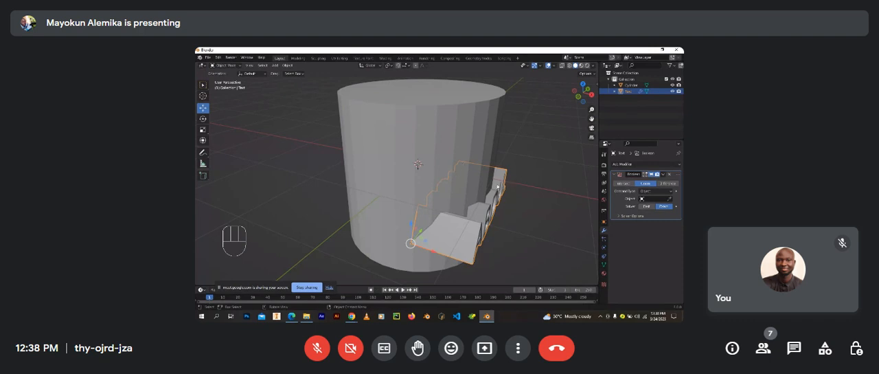
scroll(497, 185, up, 3)
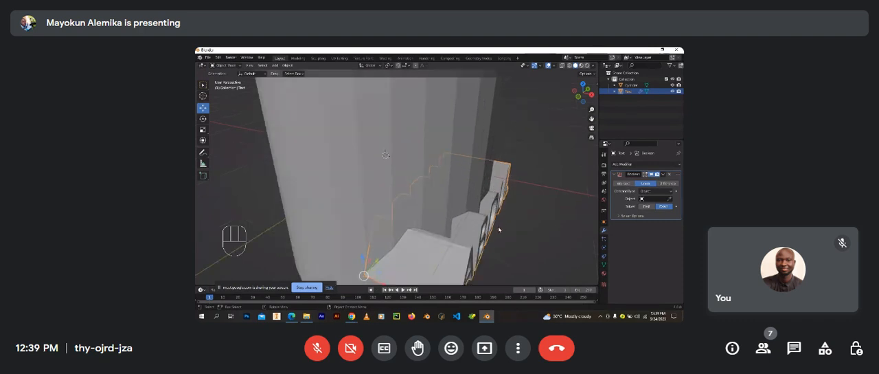
middle_drag(501, 230, 482, 217)
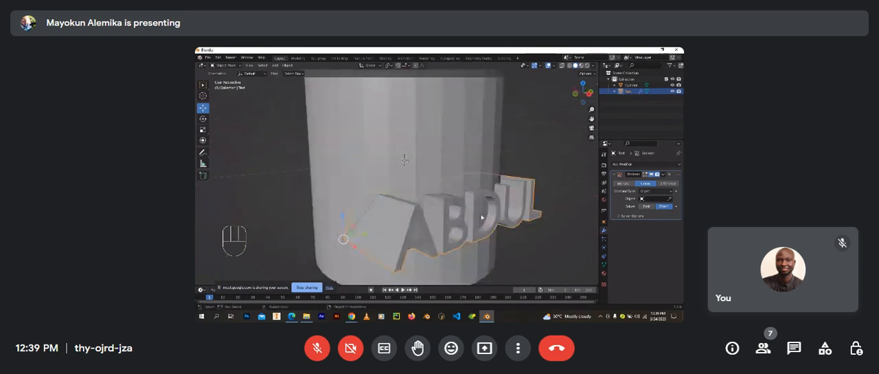
middle_drag(471, 231, 489, 221)
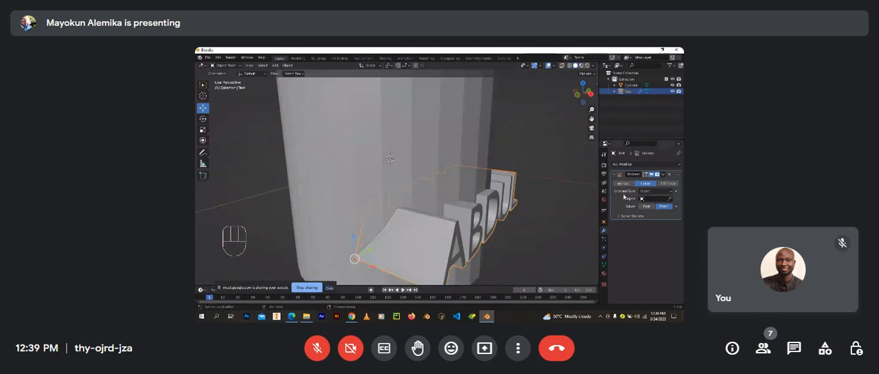
Step: Switch the text's Boolean operation to Intersect to check its effect, and remove that modifier from the text
click(629, 184)
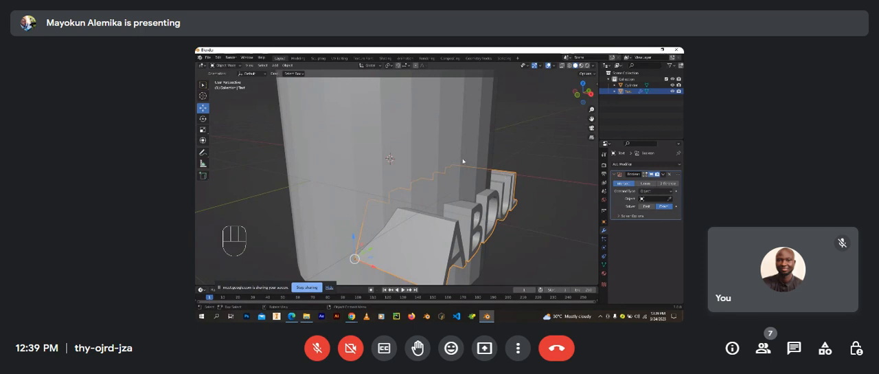
middle_drag(418, 221, 460, 170)
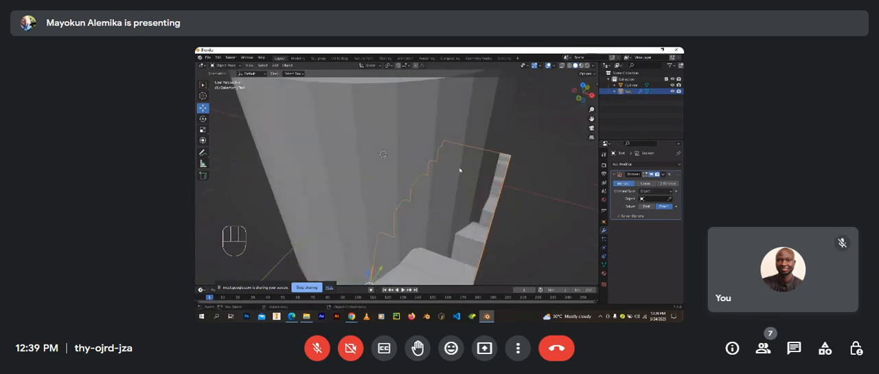
middle_drag(430, 216, 439, 212)
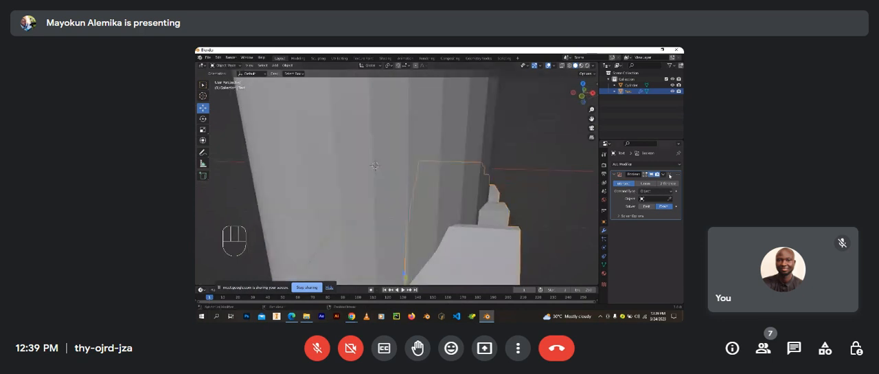
click(669, 175)
Step: Add a Boolean modifier to the cylinder and assign the text as its operand object
click(468, 139)
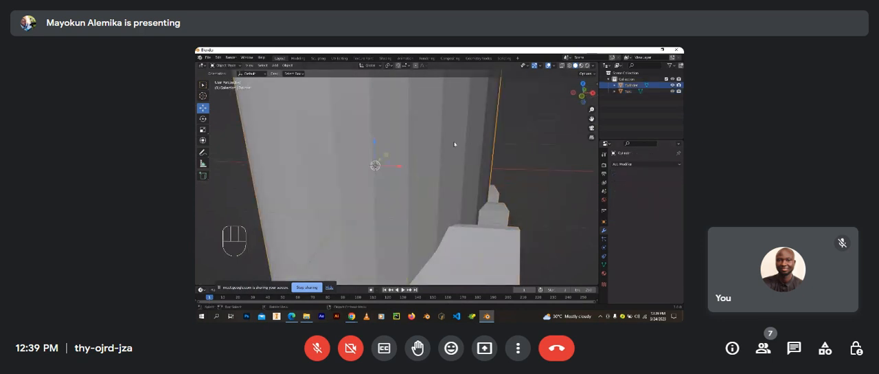
scroll(508, 202, down, 5)
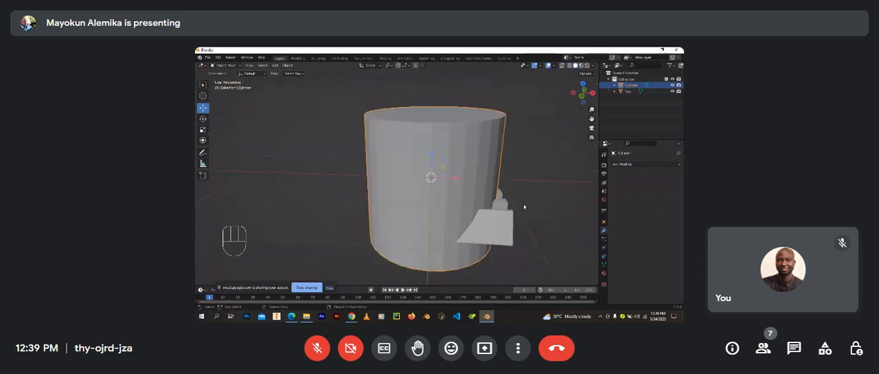
middle_drag(509, 206, 506, 205)
click(507, 195)
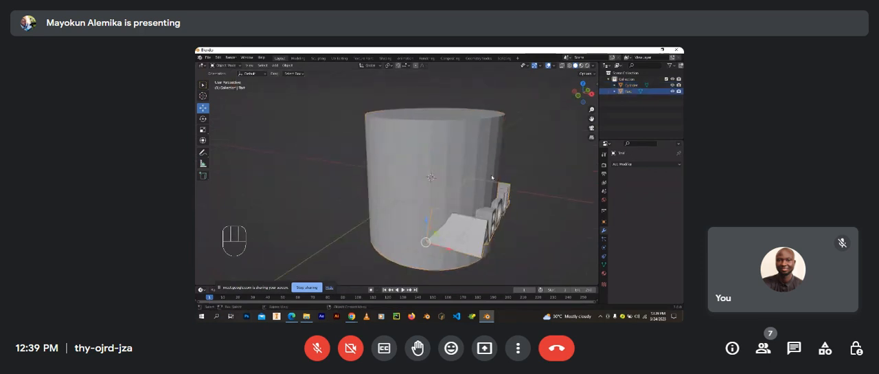
click(493, 178)
click(652, 165)
click(559, 197)
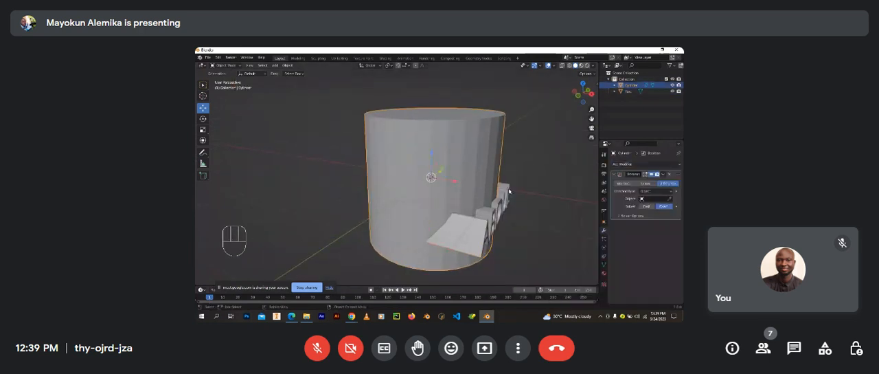
scroll(505, 189, up, 3)
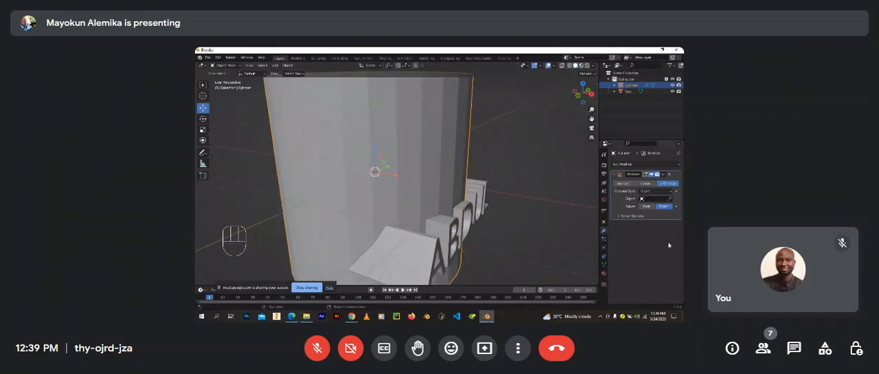
click(669, 199)
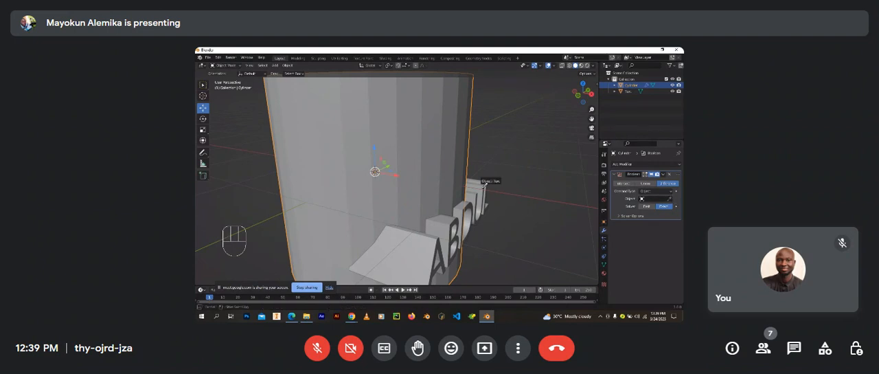
click(486, 182)
Step: Try the Intersect operation on the cylinder's Boolean modifier and inspect the resulting shape
scroll(483, 191, down, 5)
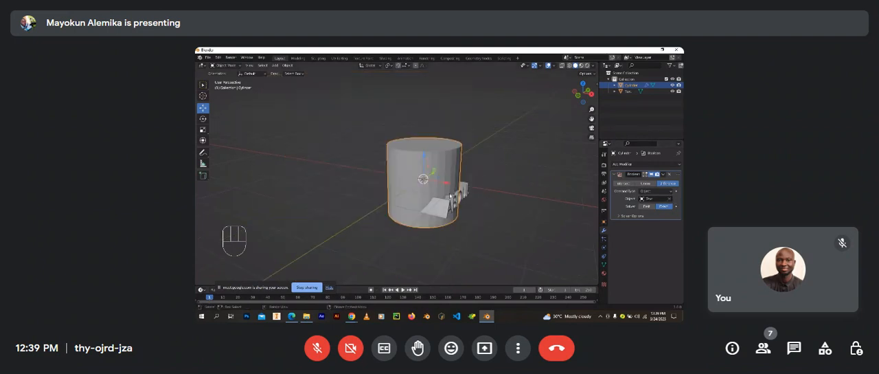
scroll(450, 195, up, 3)
click(626, 184)
scroll(406, 194, up, 1)
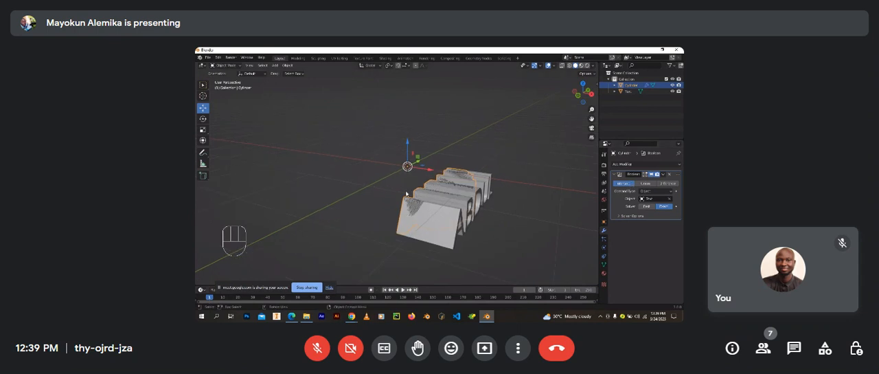
middle_drag(406, 193, 478, 190)
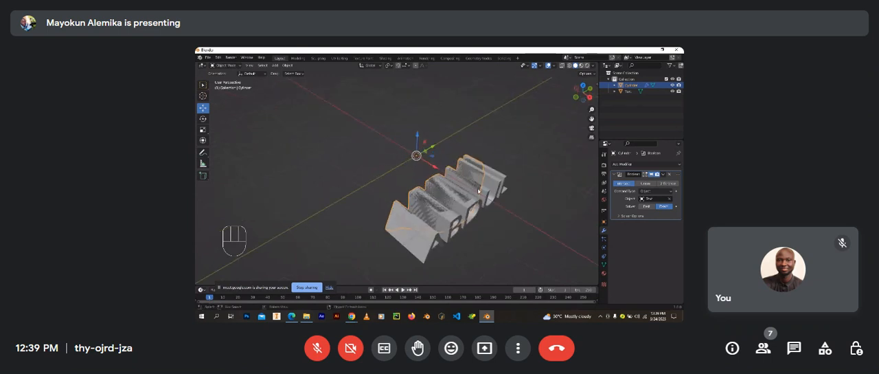
Step: Set the cylinder's Boolean operation to Union and apply the modifier
click(634, 184)
middle_drag(483, 245, 504, 145)
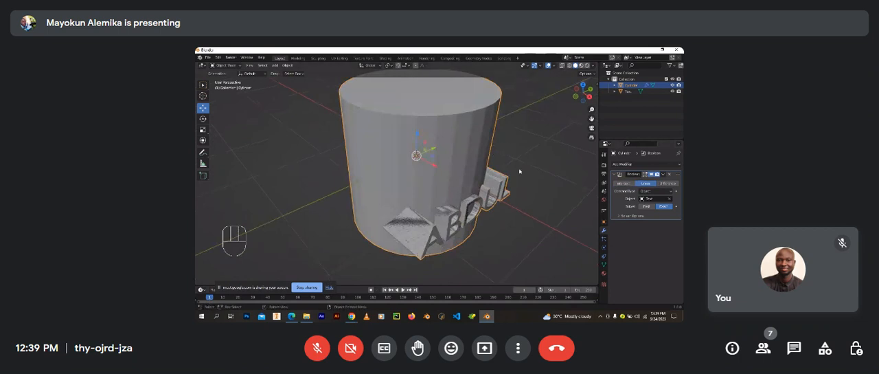
click(662, 174)
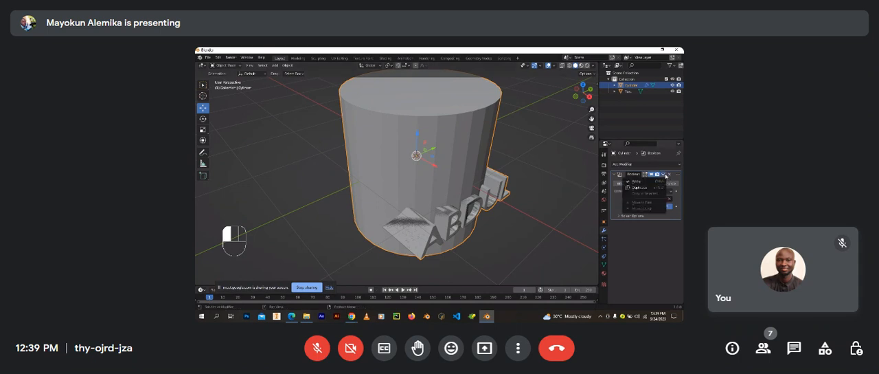
click(658, 181)
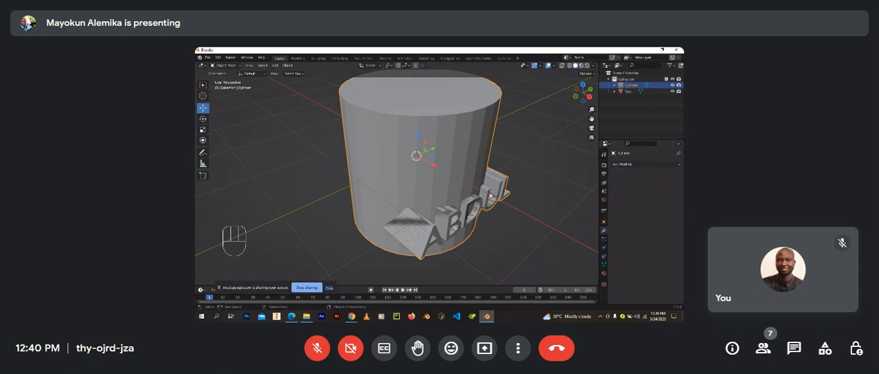
Step: Move the original text object away from the cylinder and check the lettering merged into the cylinder
click(496, 195)
scroll(496, 194, down, 5)
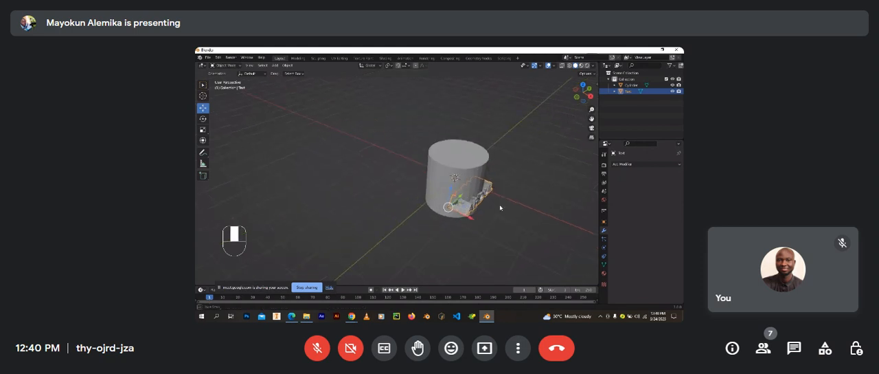
key(g)
click(506, 203)
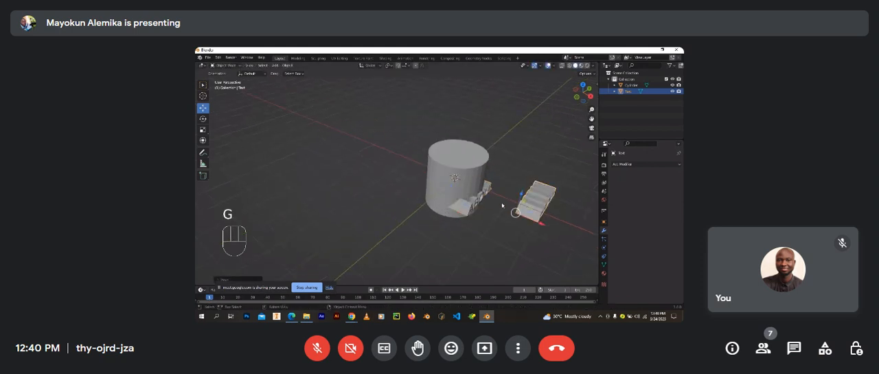
scroll(505, 201, up, 4)
middle_drag(505, 201, 475, 189)
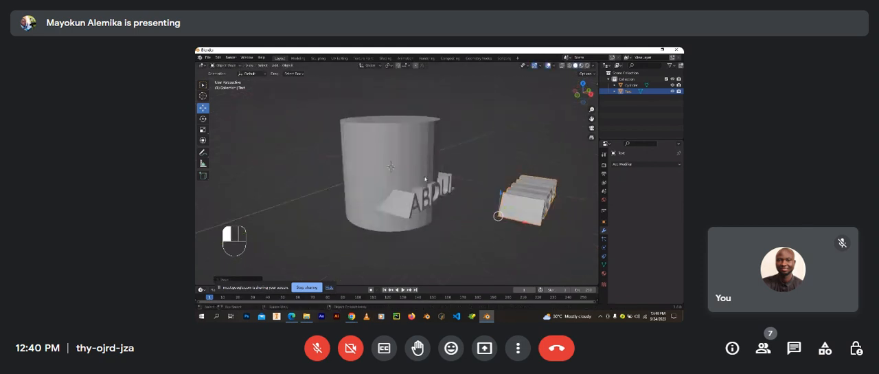
click(420, 189)
middle_drag(421, 188, 529, 188)
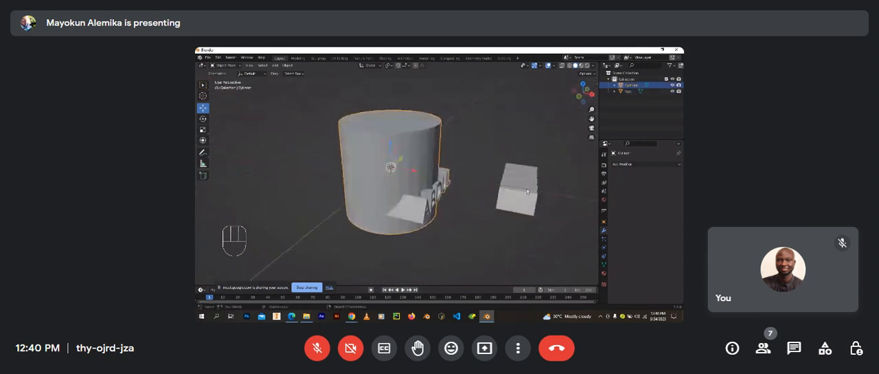
Step: Delete the leftover original text object beside the cylinder
click(537, 186)
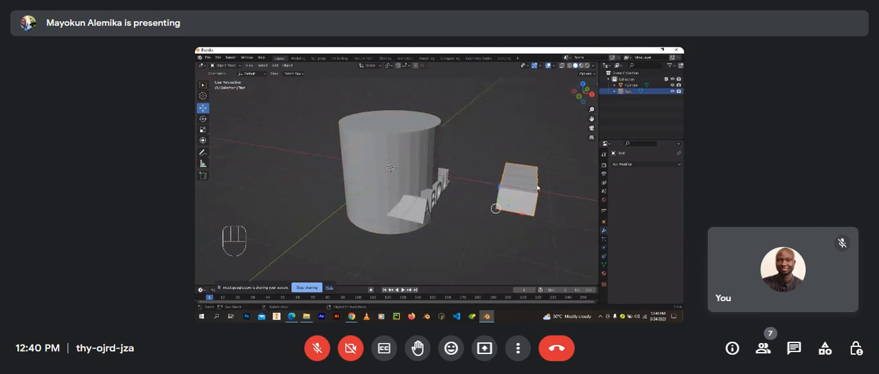
key(x)
click(534, 188)
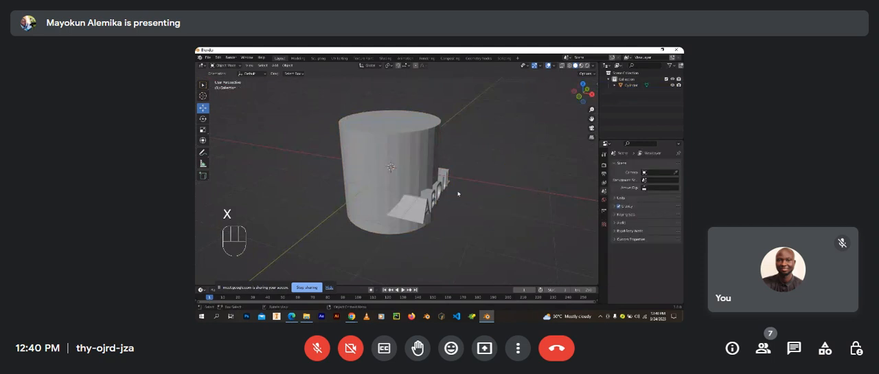
Step: Examine the cylinder and its raised lettering from several angles and distances
middle_drag(458, 194, 428, 197)
scroll(433, 183, up, 2)
scroll(440, 185, down, 4)
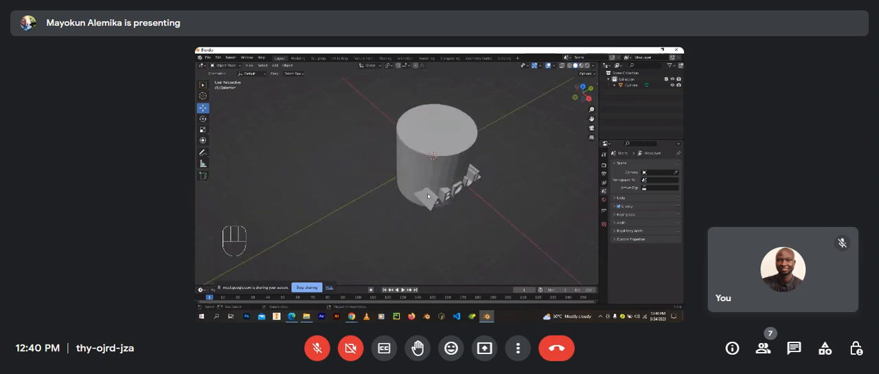
drag(429, 193, 501, 193)
click(500, 186)
scroll(487, 182, up, 3)
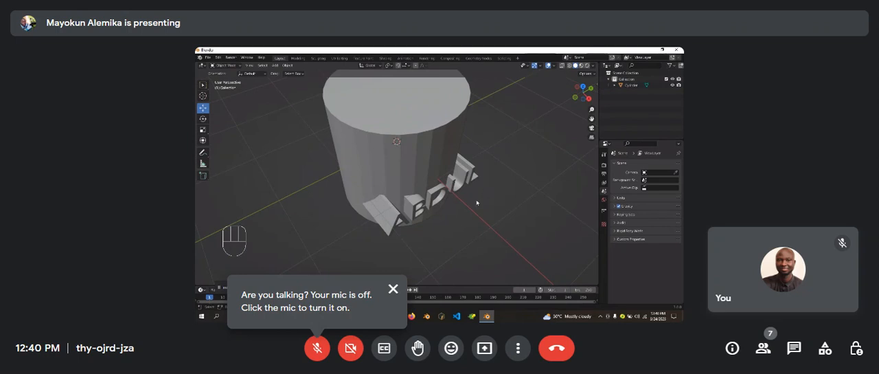
click(459, 169)
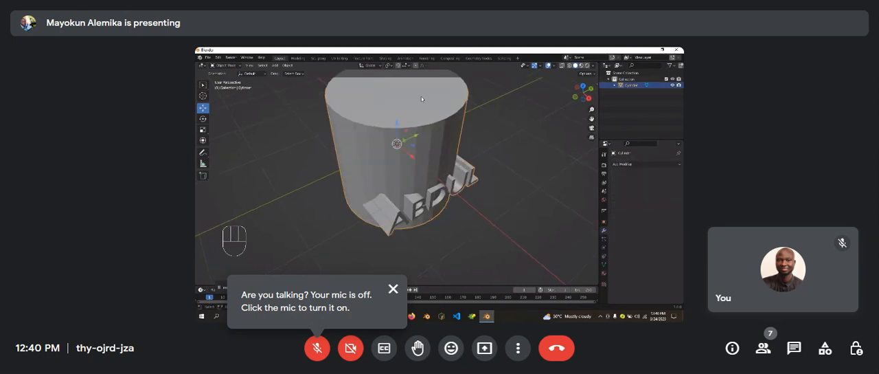
shift+middle_drag(416, 111, 414, 134)
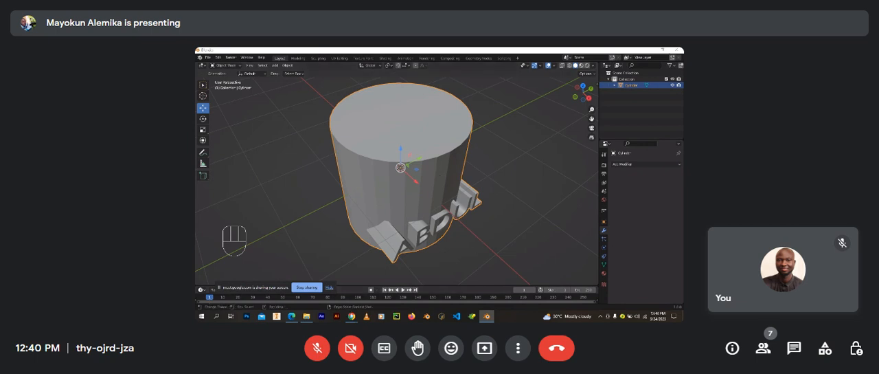
Step: Switch to the Google Meet call in Chrome to check the in-call messages, and return to Blender
click(352, 316)
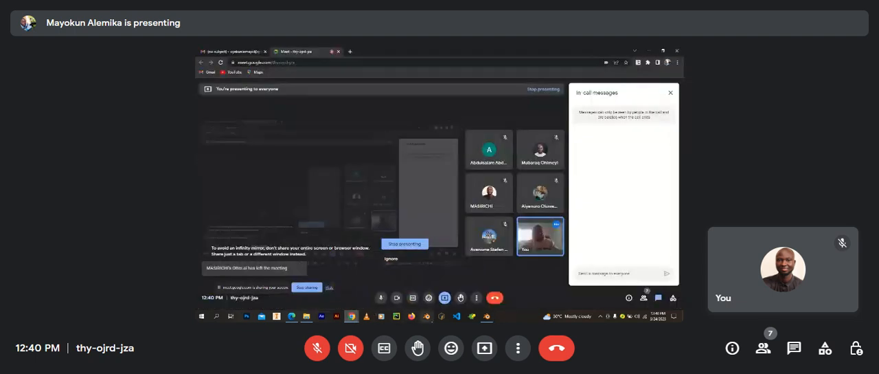
click(486, 316)
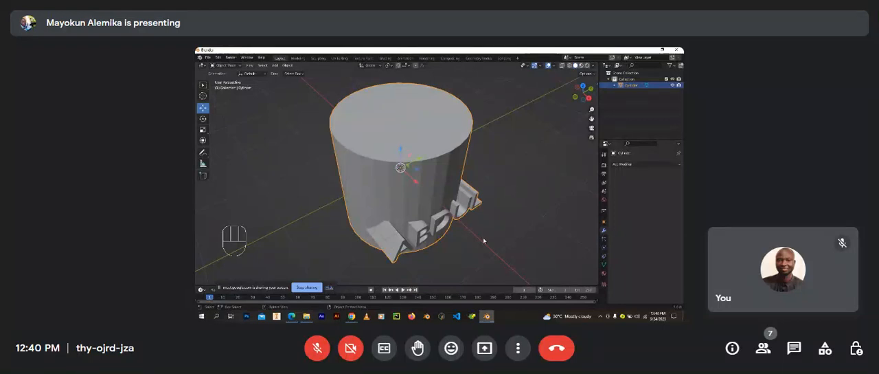
Step: Preview the cylinder in rendered viewport shading and switch back to solid shading
scroll(483, 237, down, 4)
shift+middle_drag(483, 237, 446, 195)
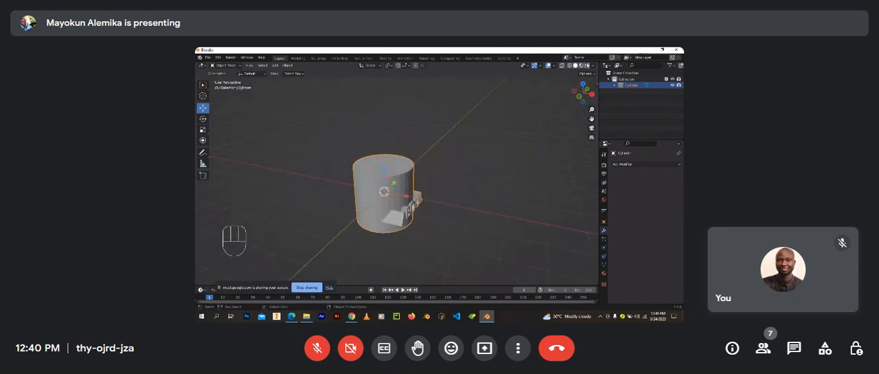
click(587, 66)
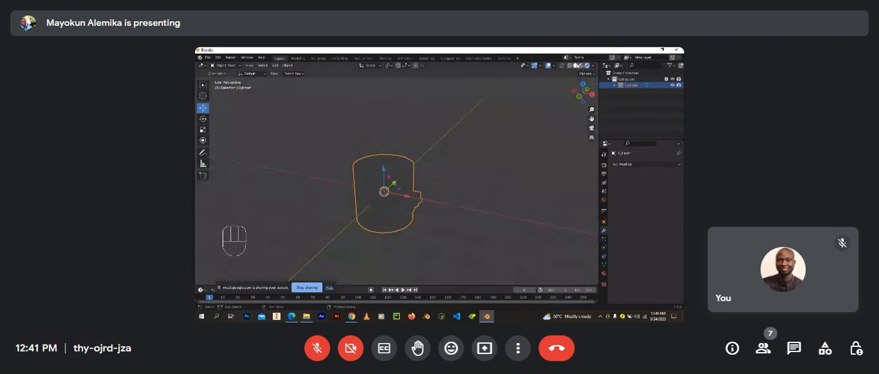
click(576, 65)
Step: Add a camera to the scene and move it along X away from the cylinder
scroll(425, 185, down, 3)
middle_drag(463, 196, 471, 197)
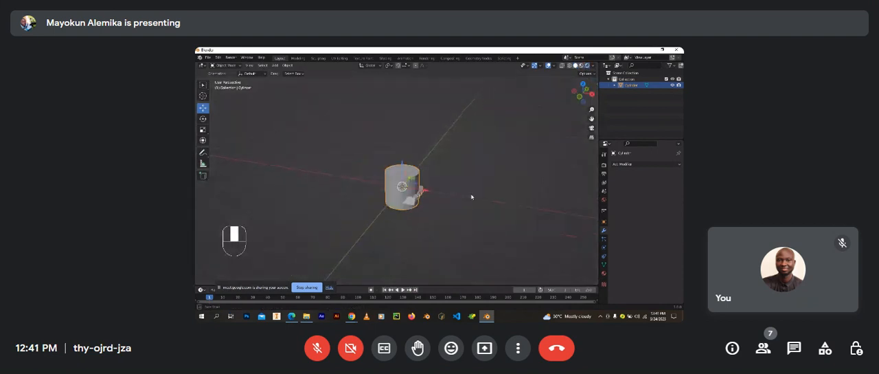
key(shift+a)
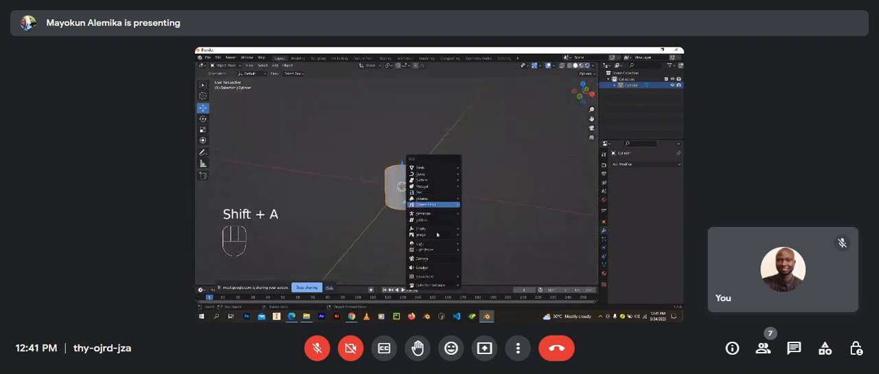
click(430, 259)
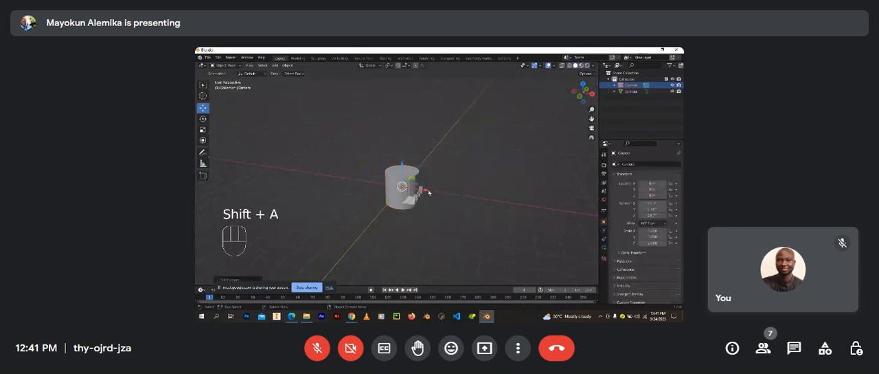
drag(427, 191, 506, 205)
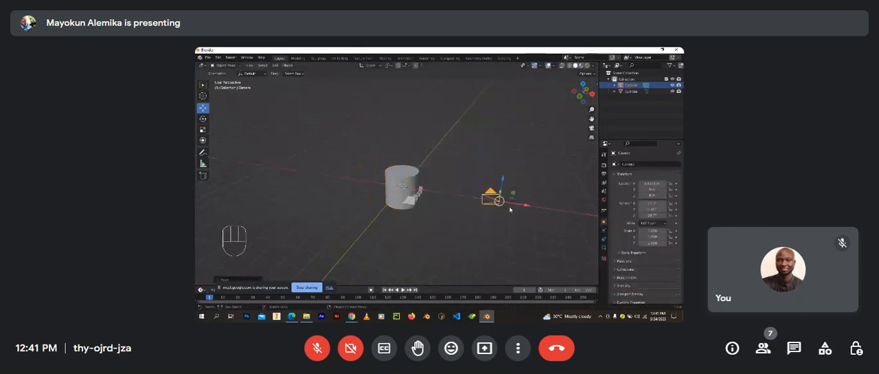
Step: Align the camera to the current view so that its frame encloses the whole cylinder
key(ctrl)
key(ctrl+alt+KP_0)
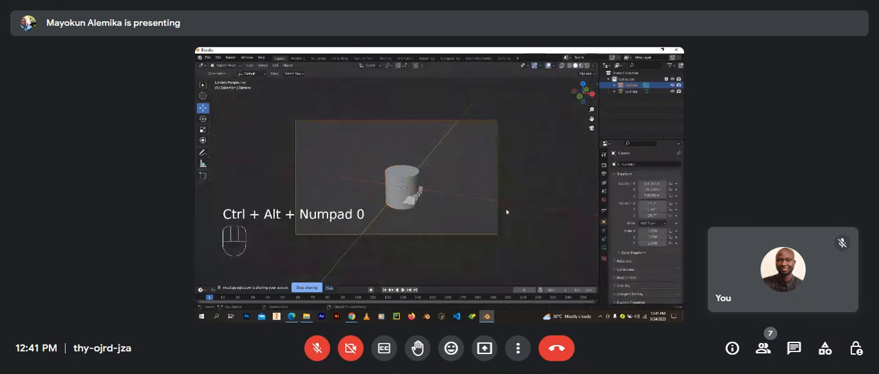
scroll(416, 186, up, 2)
shift+middle_drag(416, 187, 411, 193)
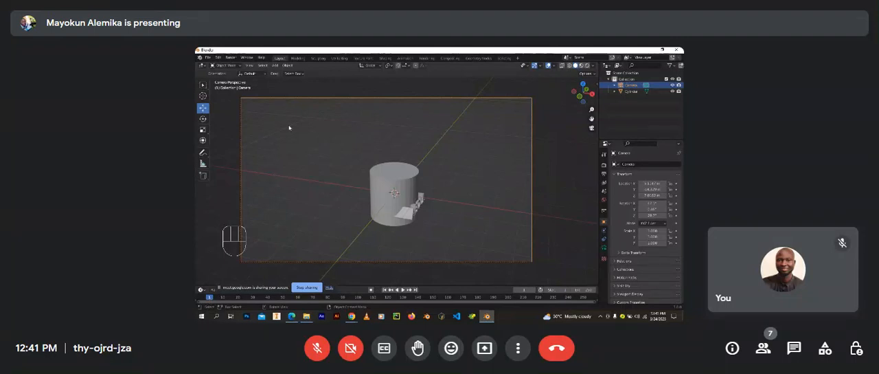
Step: Open the render commands for the scene framed by the camera
click(230, 57)
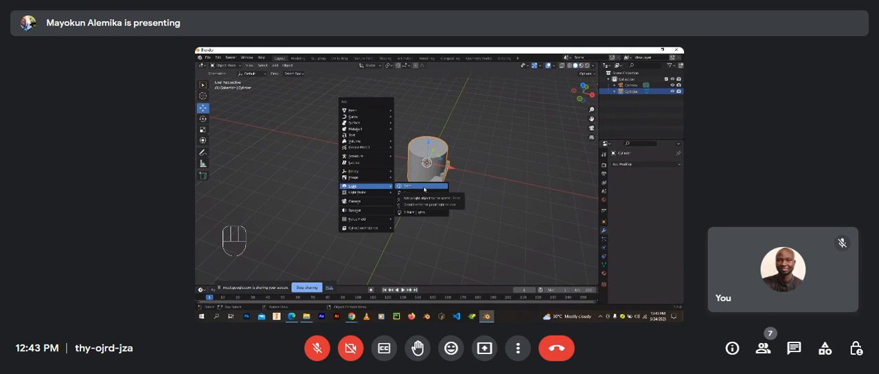
Step: Add a point light and move it out along X and up along Z, beside the cylinder's text side
click(425, 186)
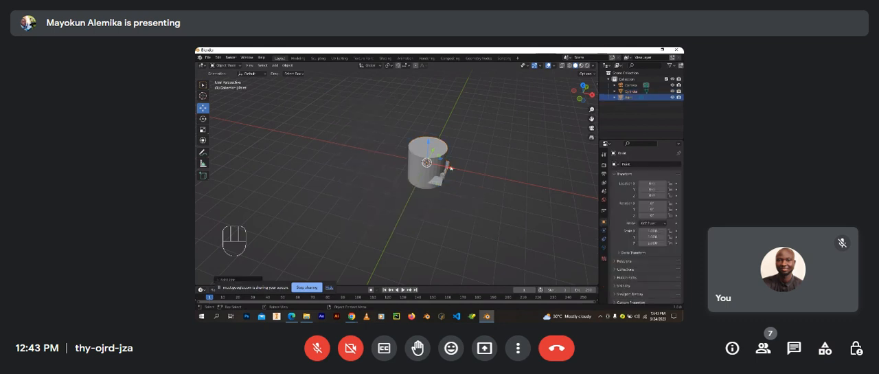
drag(450, 168, 493, 177)
scroll(479, 172, up, 3)
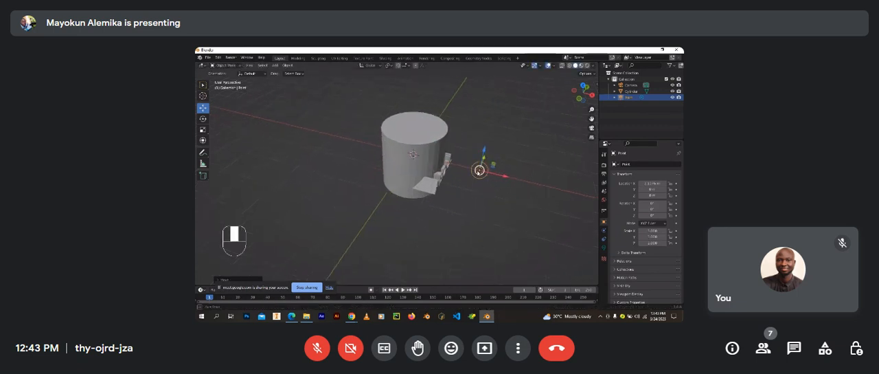
mouse_move(478, 172)
middle_down()
mouse_move(463, 168)
mouse_move(476, 166)
middle_up()
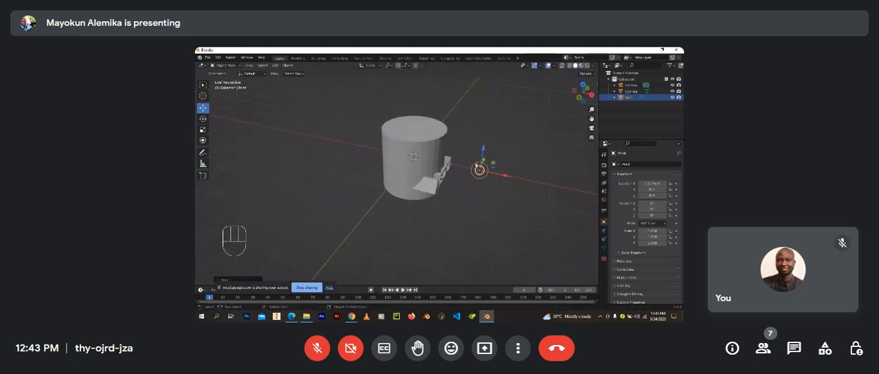
drag(482, 149, 495, 118)
scroll(495, 118, up, 3)
shift+middle_drag(475, 141, 450, 160)
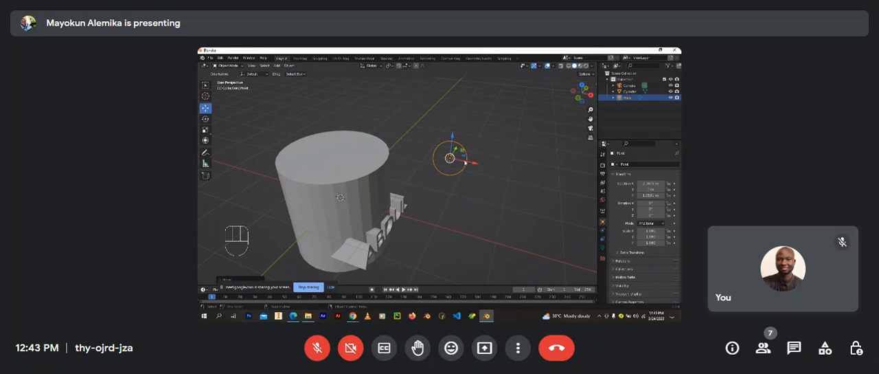
Step: Switch the viewport to rendered shading and shift the point light slightly farther from the cylinder along X
click(585, 66)
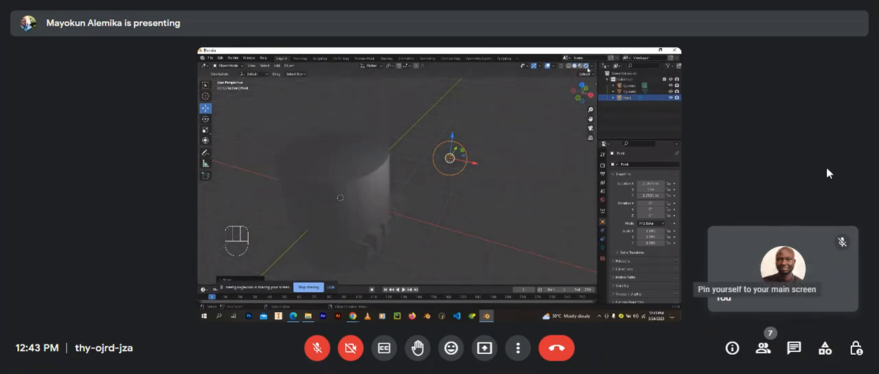
key(shift)
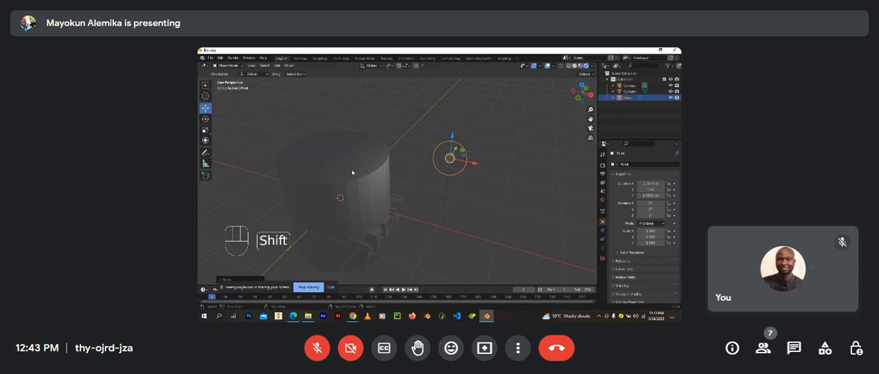
shift+middle_drag(352, 173, 386, 179)
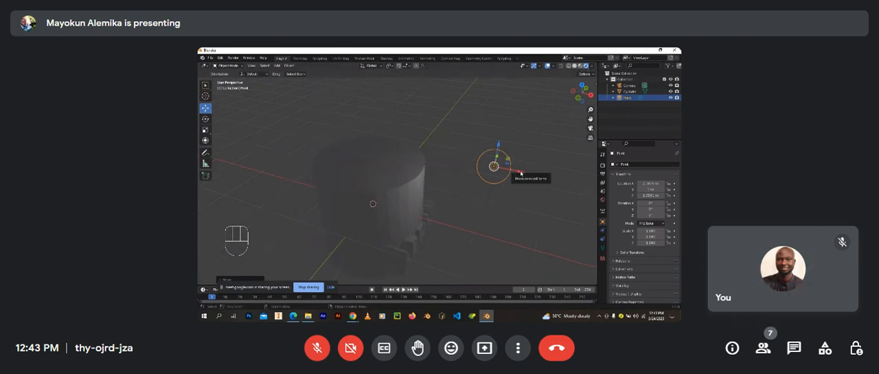
drag(520, 172, 528, 172)
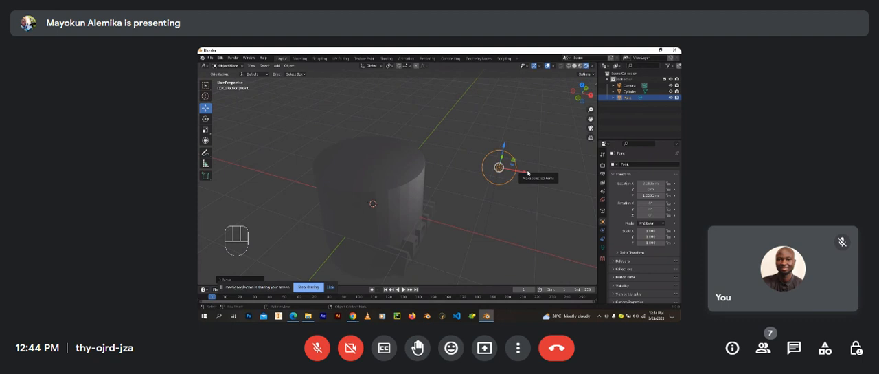
Step: Compare the cylinder in material preview, solid and wireframe shading, and return to rendered shading
click(581, 66)
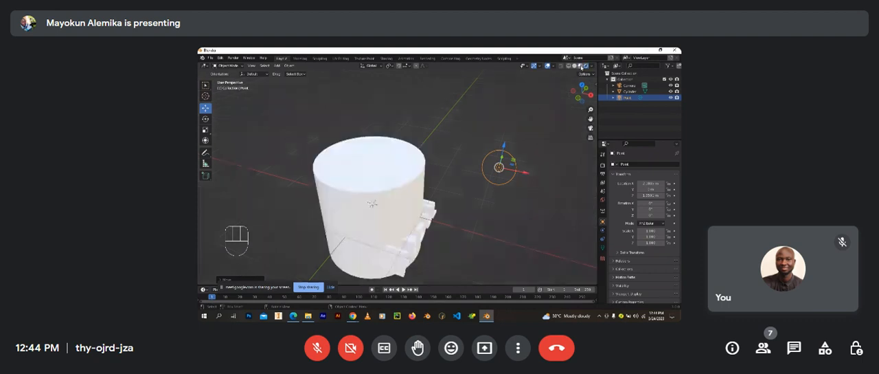
middle_drag(438, 199, 480, 143)
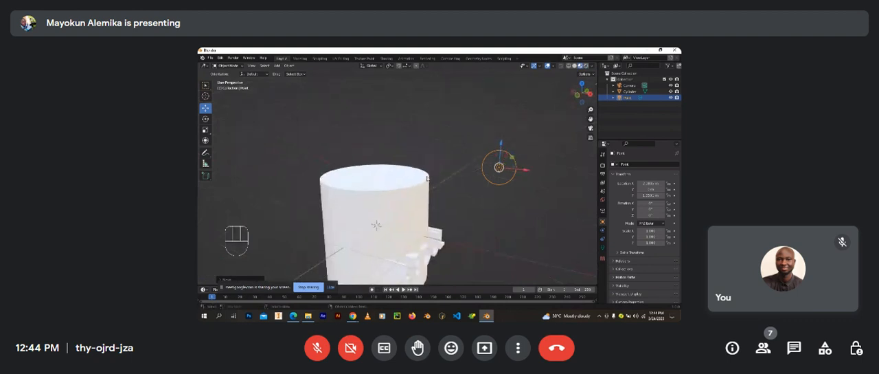
click(580, 66)
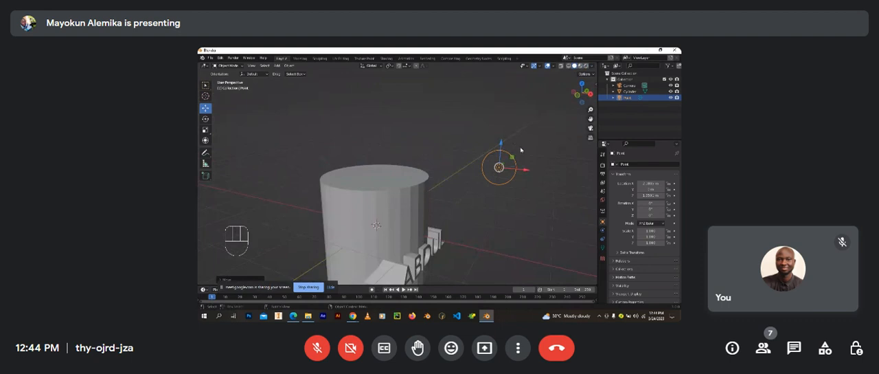
mouse_move(417, 223)
middle_down()
mouse_move(388, 229)
mouse_move(474, 152)
middle_up()
click(568, 66)
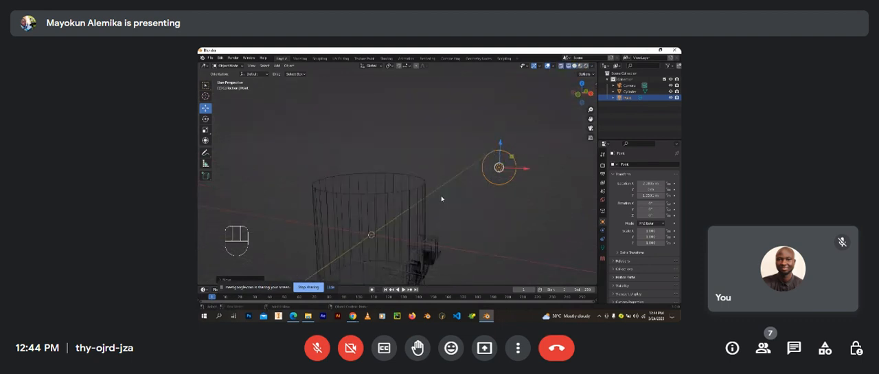
mouse_move(441, 198)
shift+middle_down()
mouse_move(465, 189)
mouse_move(443, 207)
shift+middle_up()
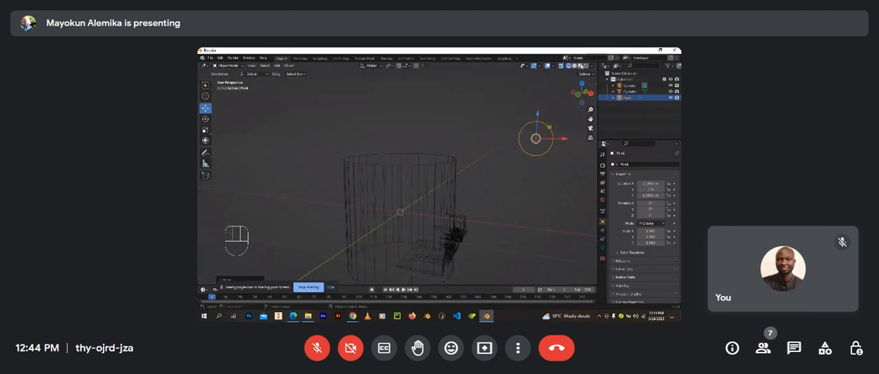
click(586, 66)
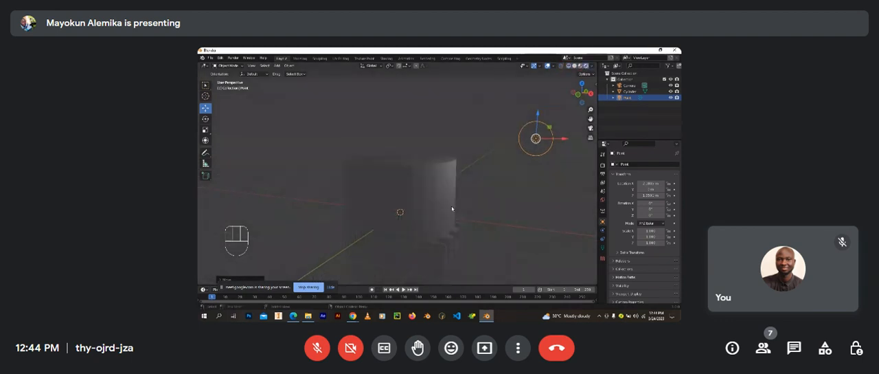
Step: Move the point light back along X toward the cylinder and reposition it freely above the raised text
middle_drag(436, 198, 496, 169)
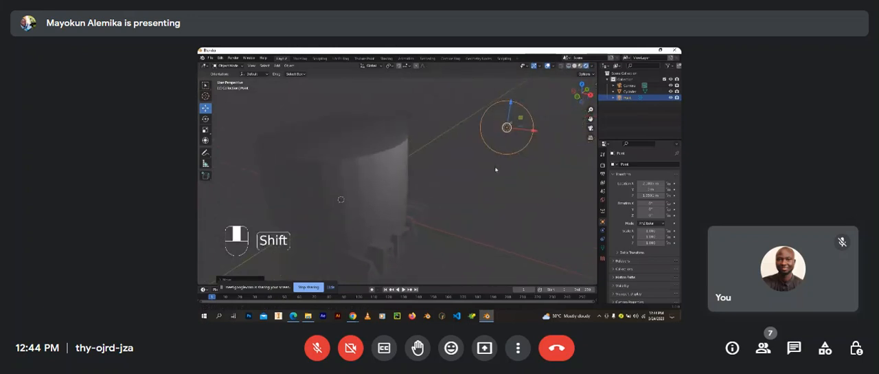
drag(526, 131, 469, 184)
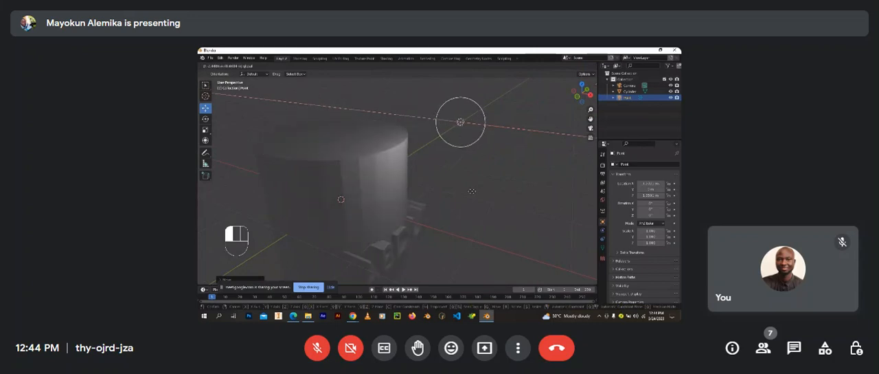
key(g)
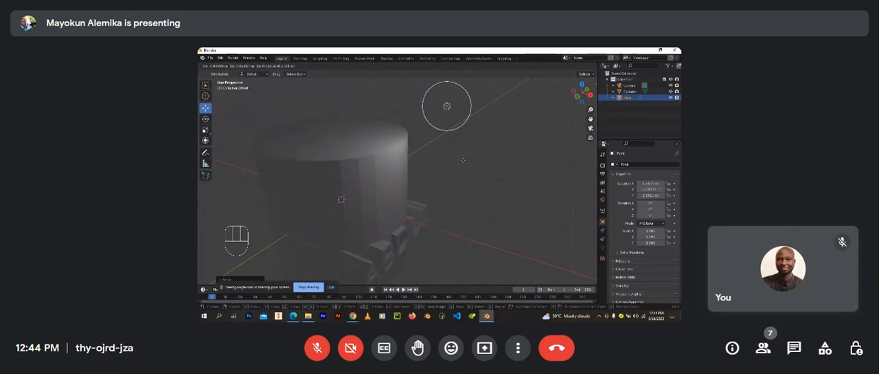
click(466, 157)
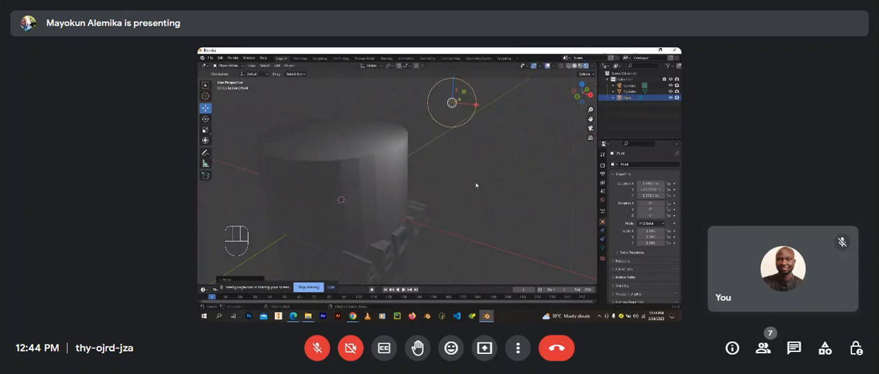
Step: Bring the point light lower and closer to the cylinder's upper edge
middle_drag(476, 185, 444, 178)
middle_click(446, 179)
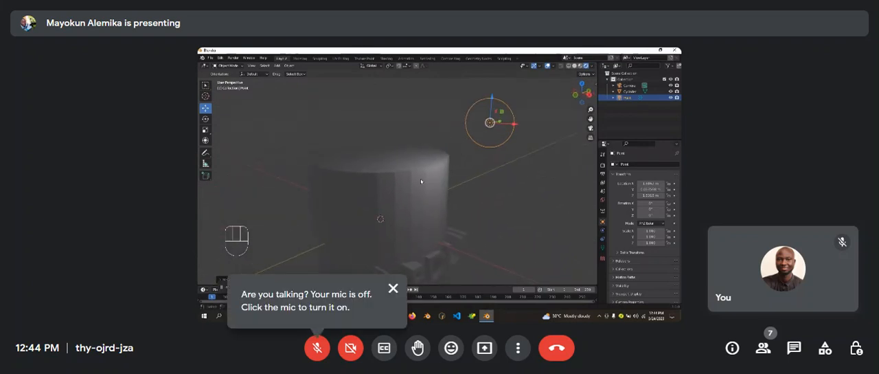
scroll(421, 180, up, 2)
scroll(471, 163, down, 3)
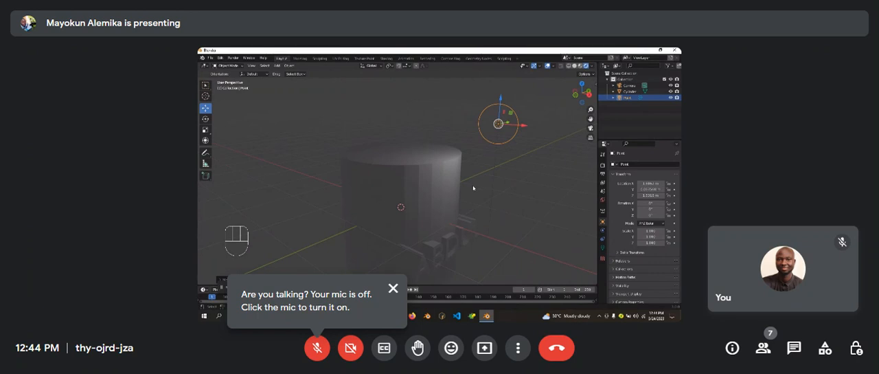
scroll(498, 122, up, 1)
shift+middle_drag(491, 129, 426, 143)
scroll(416, 155, up, 1)
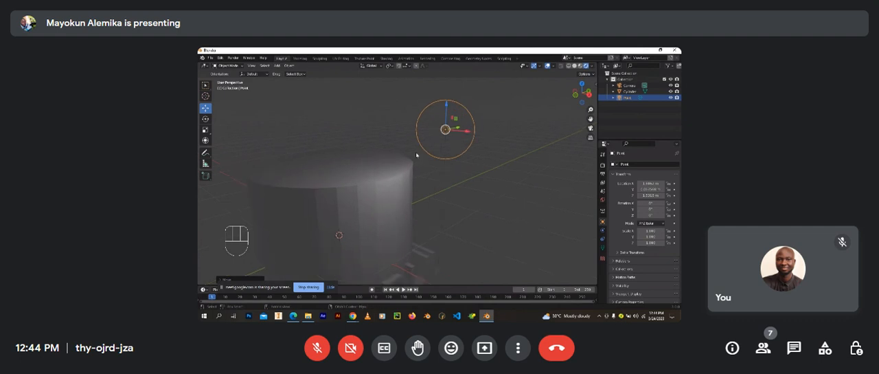
key(g)
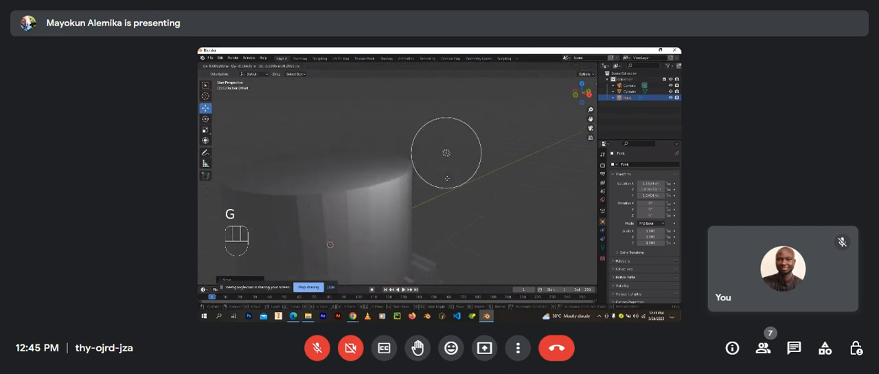
click(444, 174)
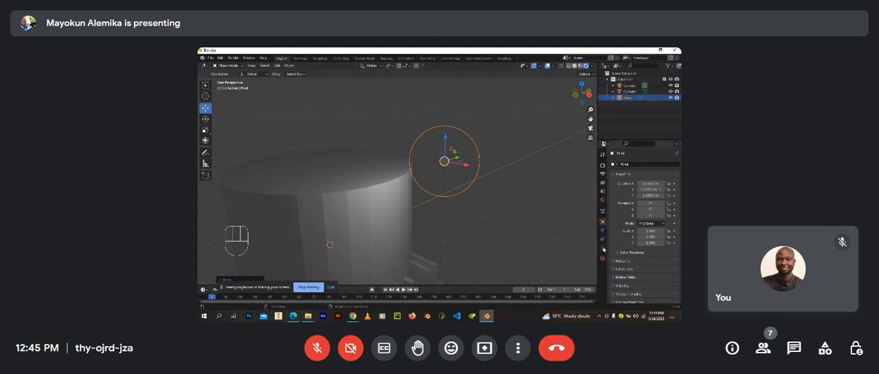
Step: Set the point light's colour to magenta and replace it with blue
click(603, 249)
click(649, 200)
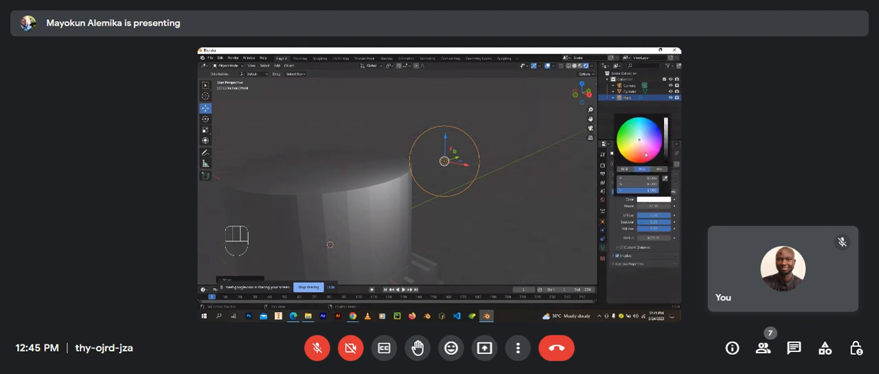
click(659, 153)
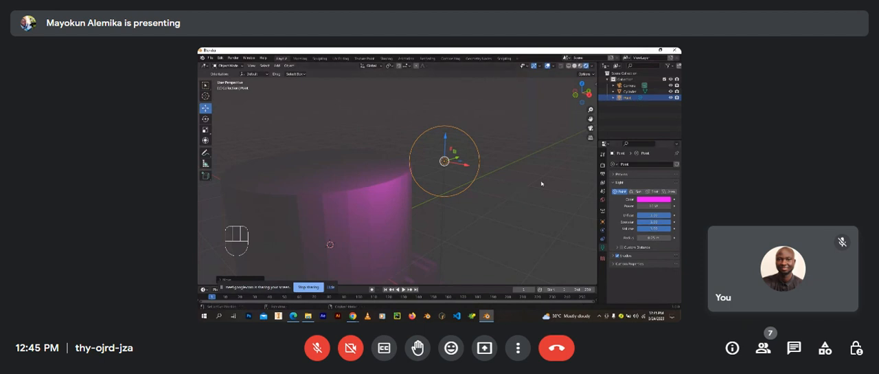
click(657, 200)
click(657, 130)
drag(657, 129, 654, 128)
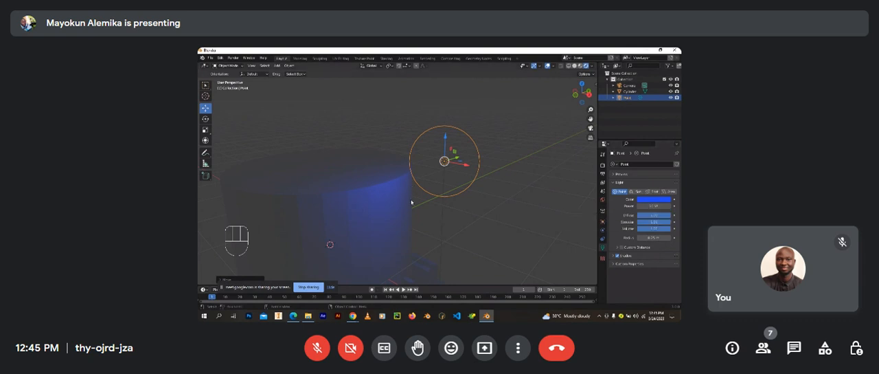
Step: Raise the point light's power so that it lights the cylinder more brightly
click(654, 205)
click(655, 206)
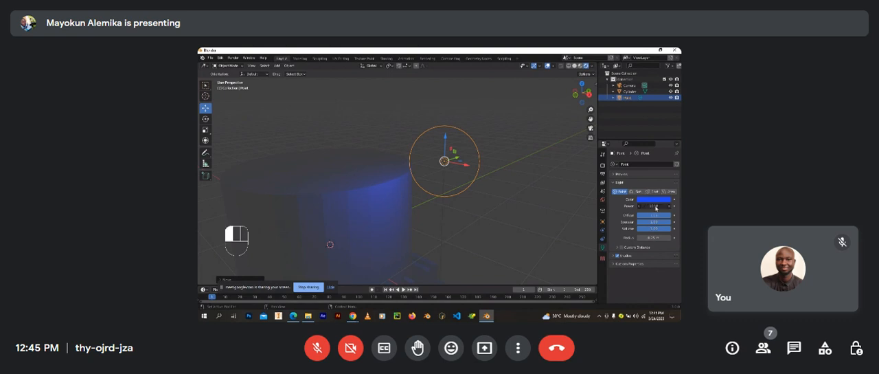
drag(669, 208, 199, 203)
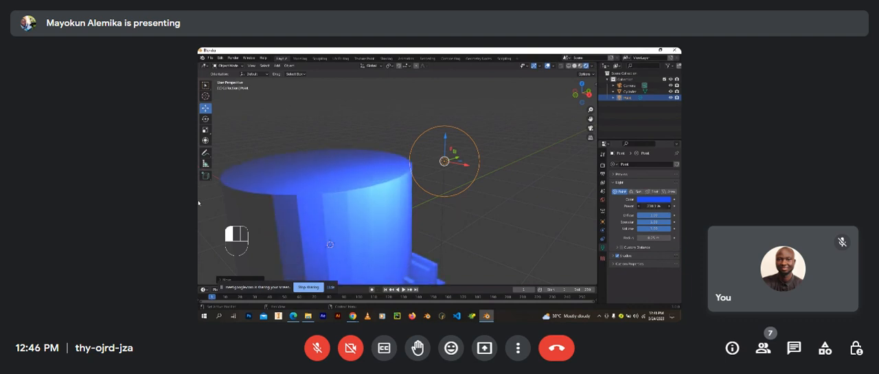
drag(278, 205, 311, 215)
drag(197, 195, 386, 217)
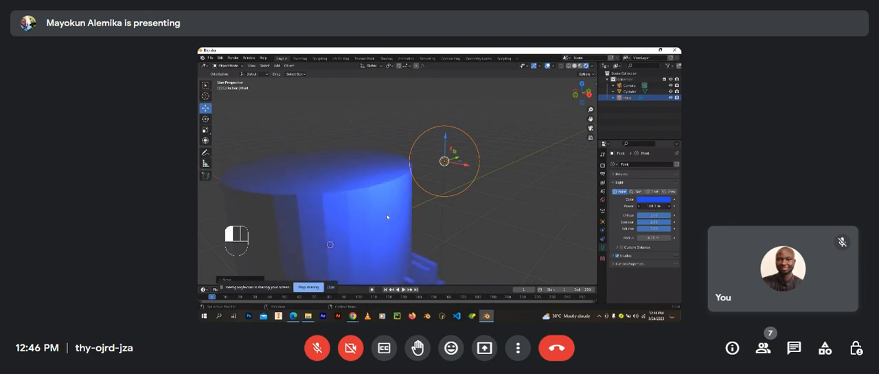
drag(443, 220, 412, 225)
Step: Show the point light's preview and fine-tune its power
click(631, 173)
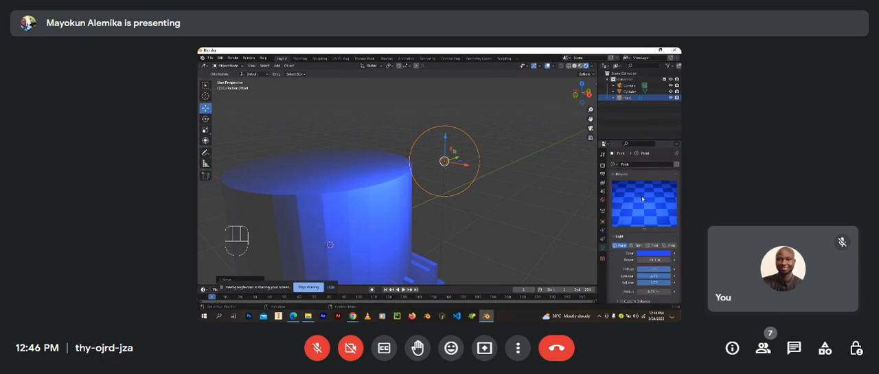
scroll(638, 233, down, 2)
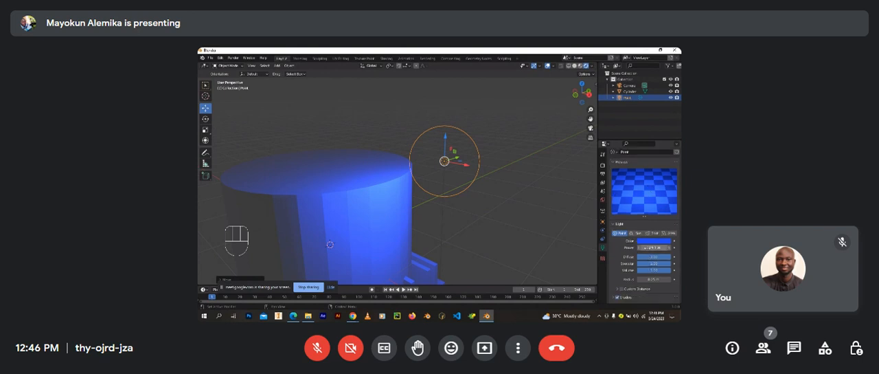
click(651, 248)
drag(660, 248, 672, 248)
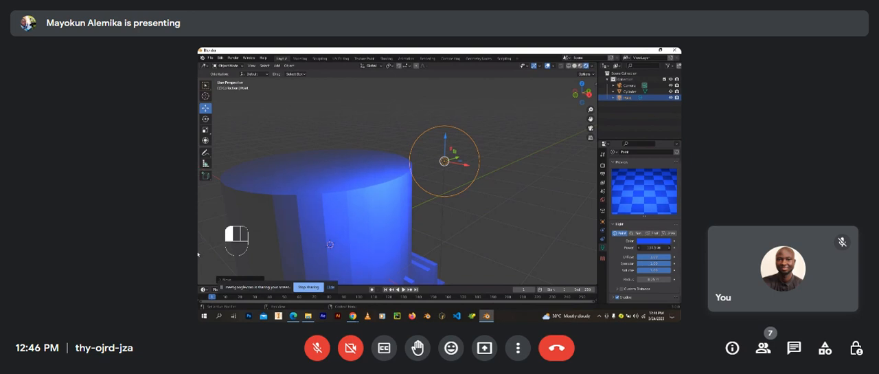
drag(652, 253, 507, 266)
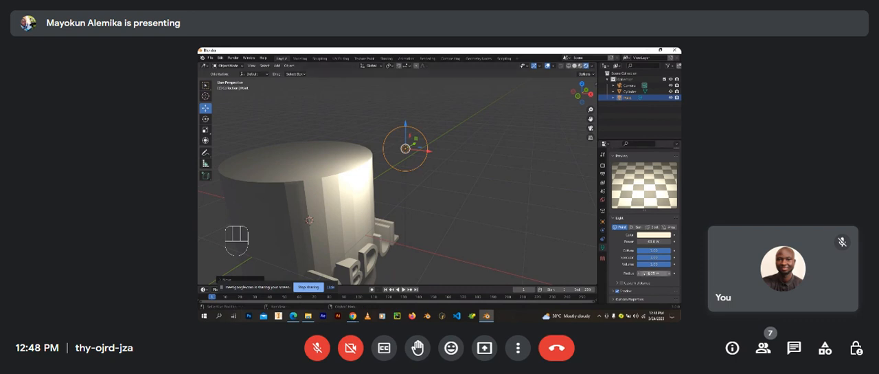
Step: Try widening the point light's radius to about 1.17 m, and reduce it to 0 m to compare the lighting
click(648, 273)
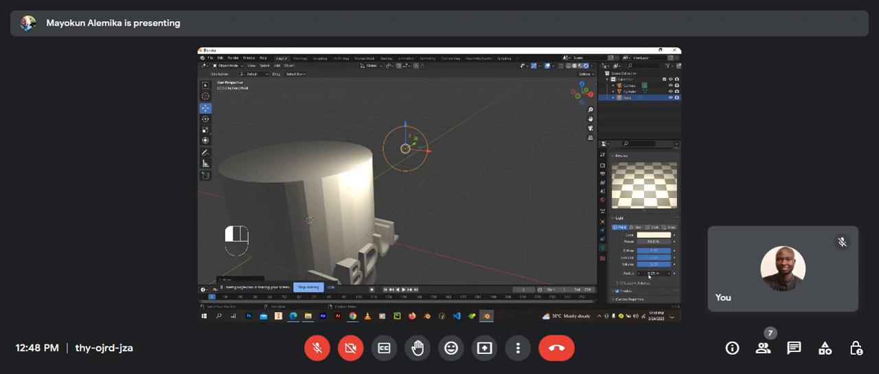
drag(648, 275, 676, 276)
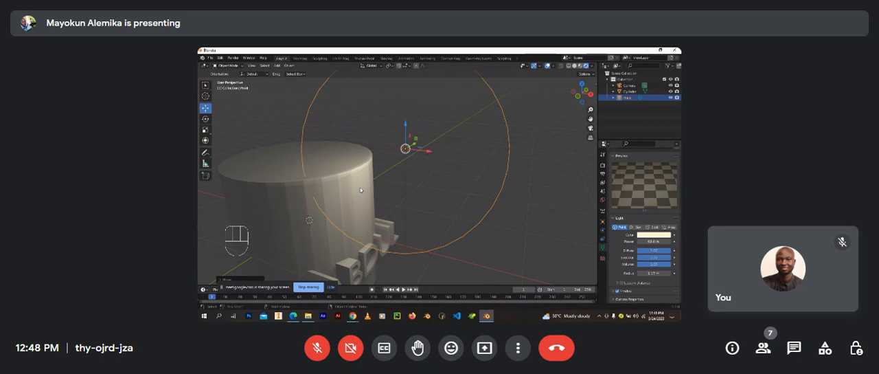
drag(648, 274, 462, 232)
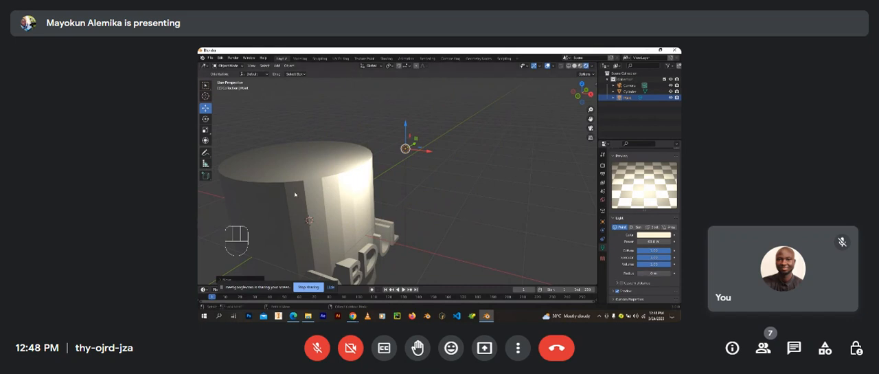
Step: Reselect the point light beside the cylinder, enlarge its radius again and readjust it
drag(260, 220, 311, 259)
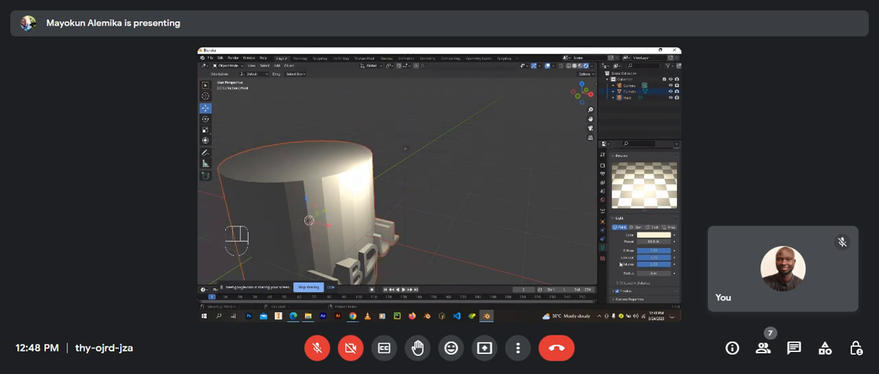
click(405, 148)
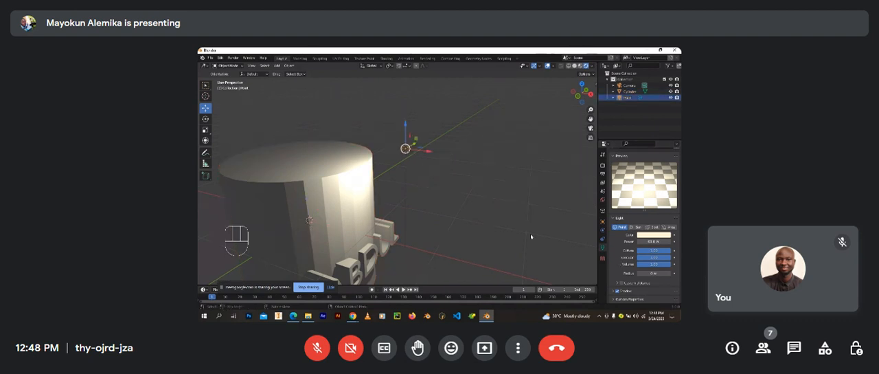
mouse_move(656, 274)
mouse_down()
mouse_move(673, 279)
mouse_move(215, 287)
mouse_move(648, 272)
mouse_up()
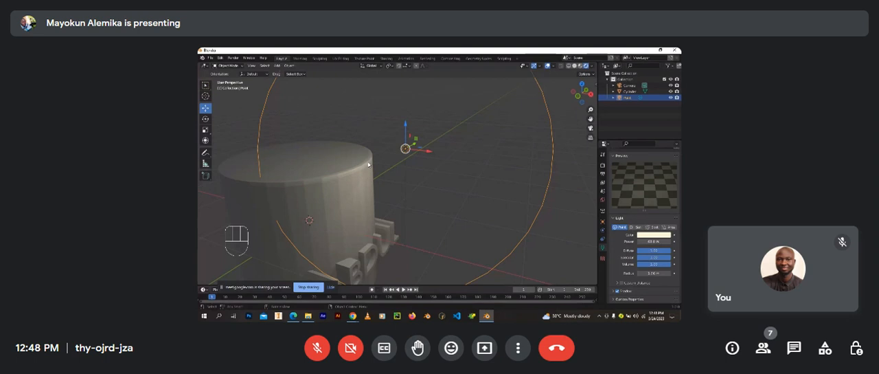
drag(647, 272, 616, 280)
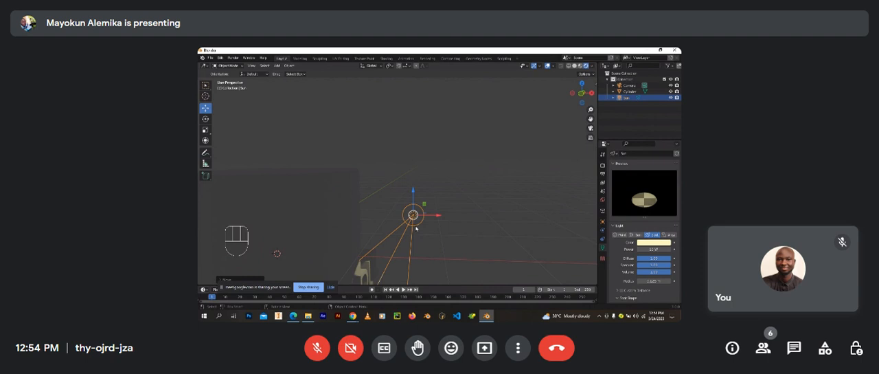
Step: Move the spot light away from the cylinder and rotate it to change the direction of its cone
scroll(422, 236, down, 3)
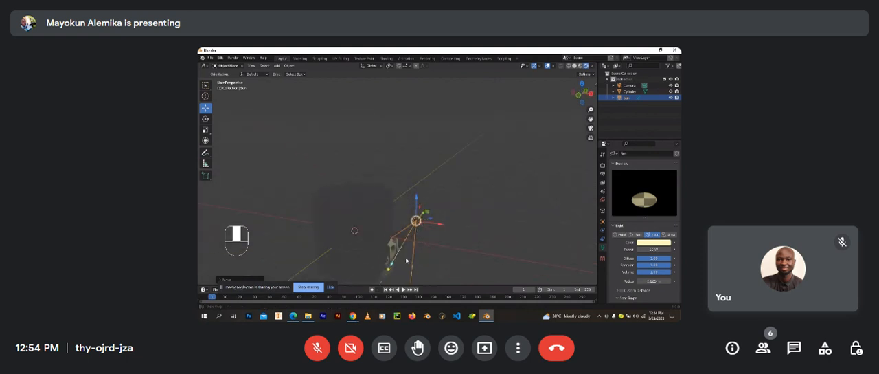
key(g)
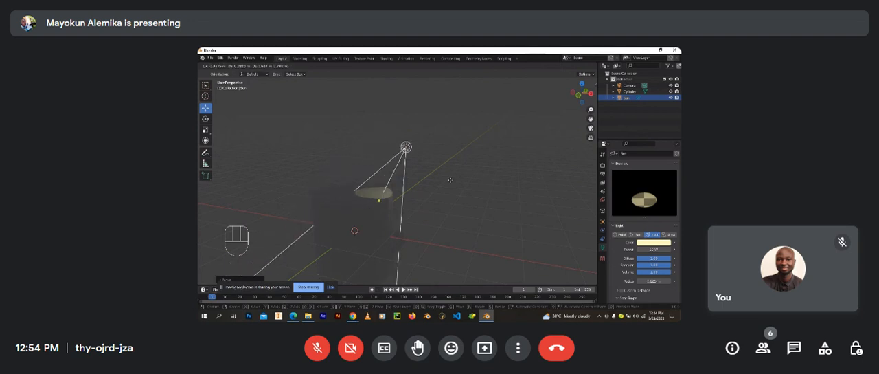
click(494, 192)
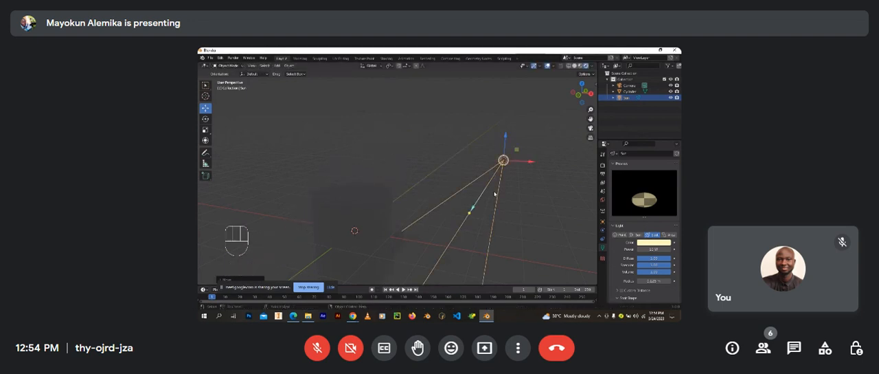
scroll(471, 202, down, 3)
middle_drag(471, 202, 484, 236)
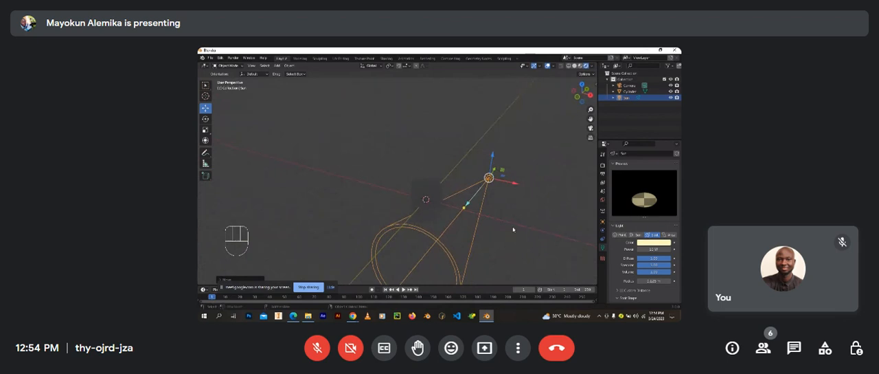
key(r)
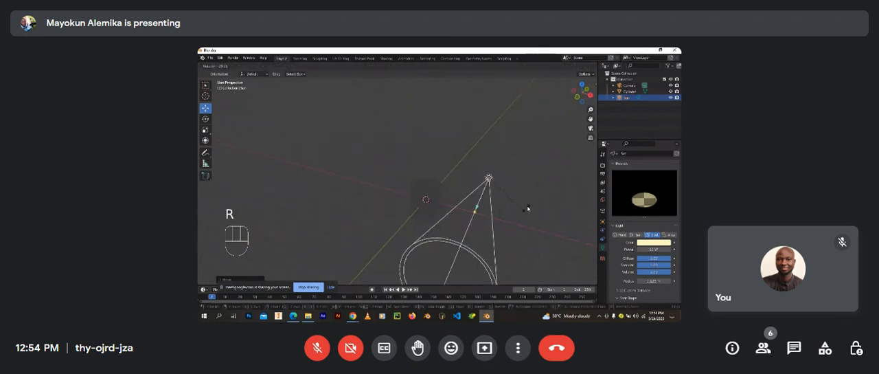
click(530, 219)
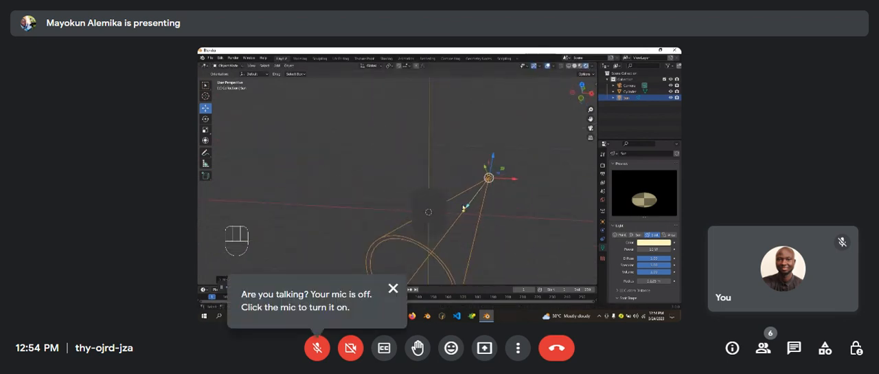
Step: Move the spot light above the cylinder so that its cone lights a disc on the top face
key(g)
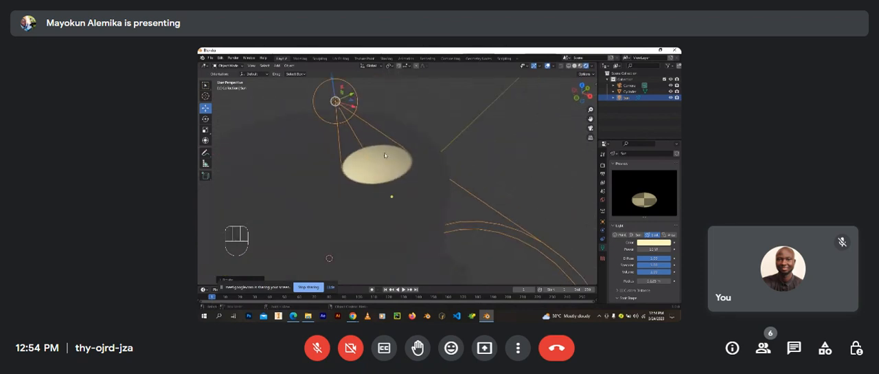
scroll(390, 173, up, 3)
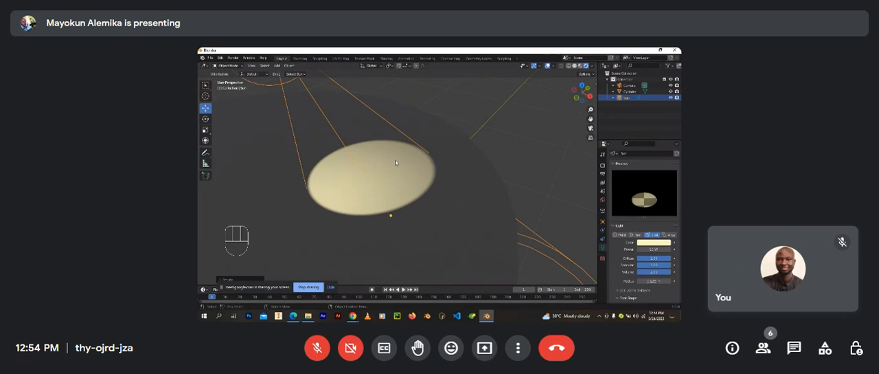
scroll(471, 199, down, 3)
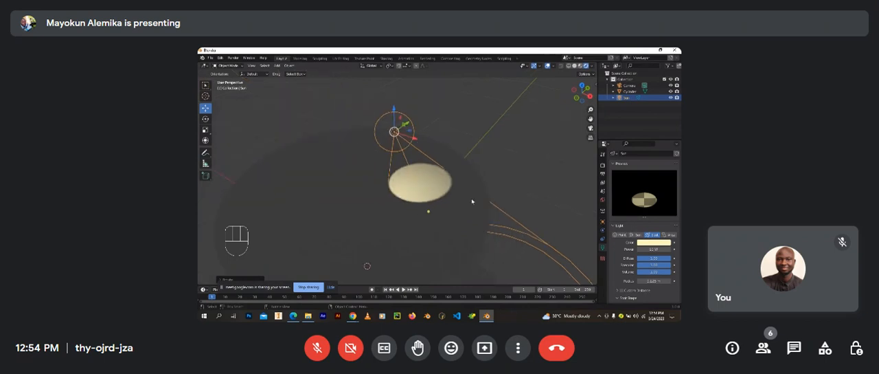
Step: Widen the spot light's cone size to about 50° to enlarge the lit disc on the cylinder's top
scroll(649, 268, down, 4)
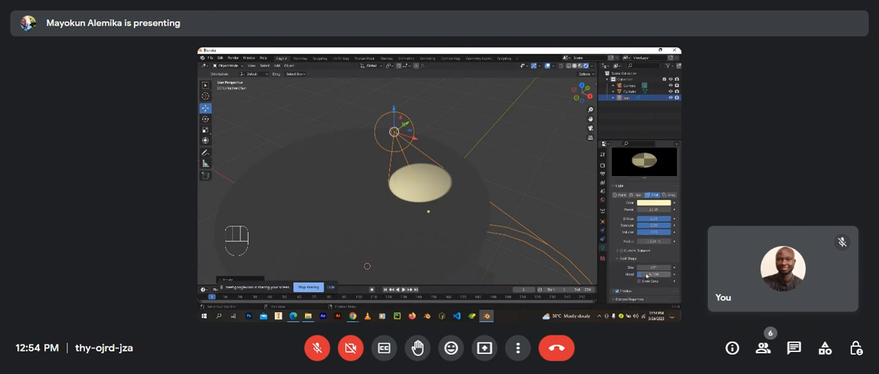
scroll(455, 193, up, 3)
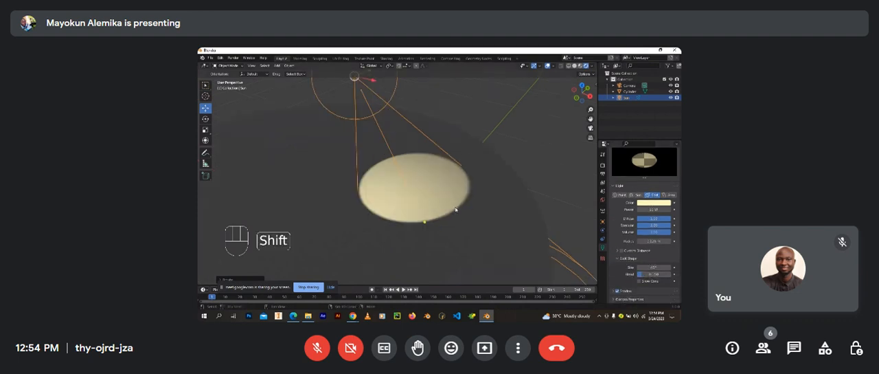
shift+middle_drag(456, 208, 385, 237)
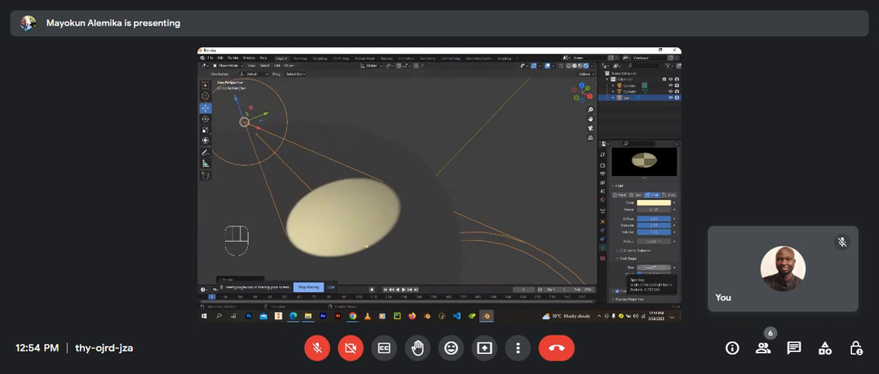
click(654, 267)
drag(654, 267, 675, 267)
drag(231, 272, 678, 267)
drag(252, 264, 254, 264)
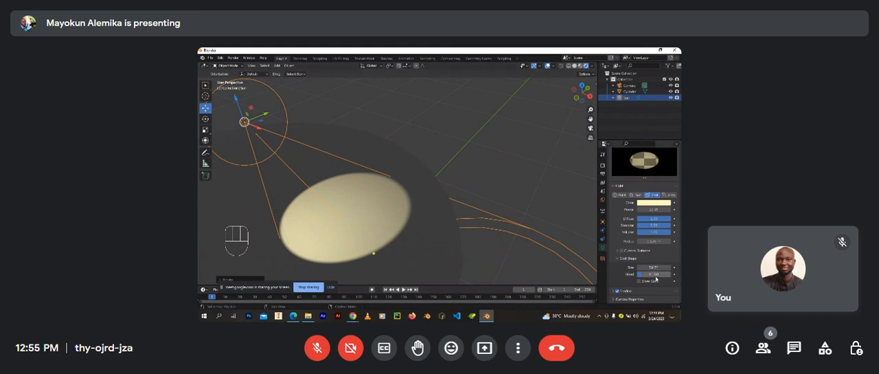
Step: Raise the spot light's blend to soften the disc's edge, and reduce it to 0 for a sharp edge
drag(649, 276, 205, 276)
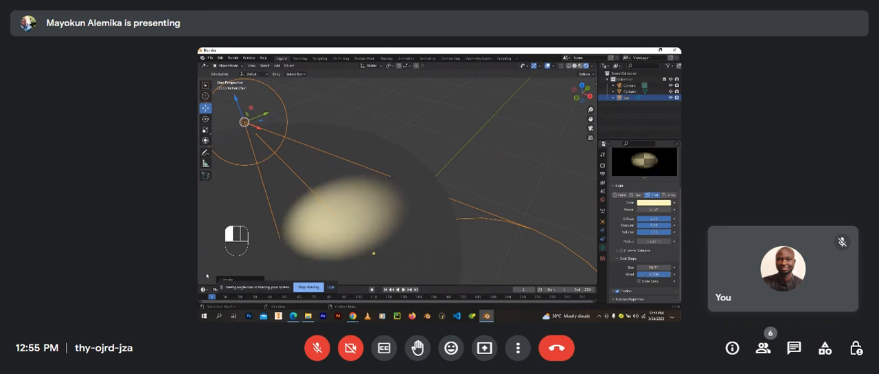
drag(206, 276, 199, 277)
drag(681, 278, 497, 305)
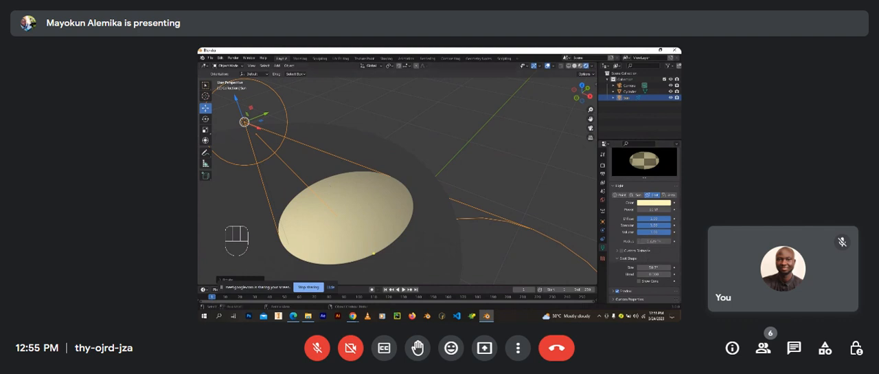
Step: Increase the spot light's radius and check the effect on the lit disc
drag(663, 241, 649, 252)
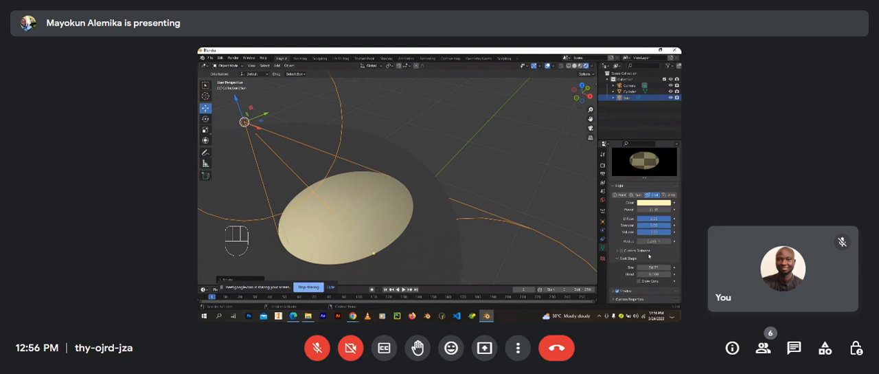
scroll(649, 255, up, 3)
scroll(649, 253, down, 3)
scroll(414, 224, down, 3)
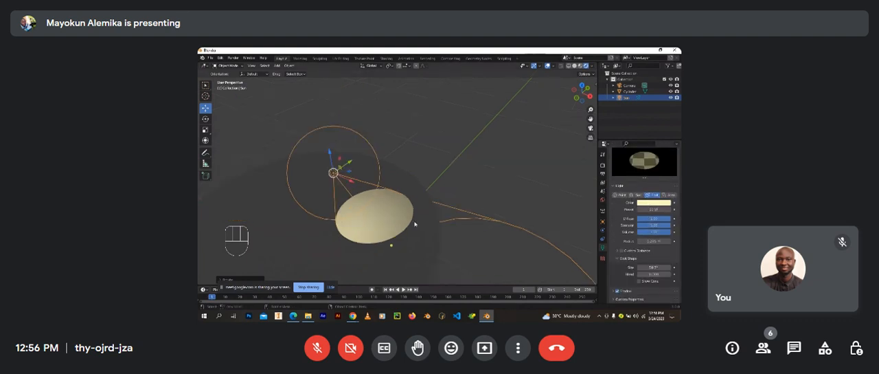
middle_drag(421, 230, 359, 207)
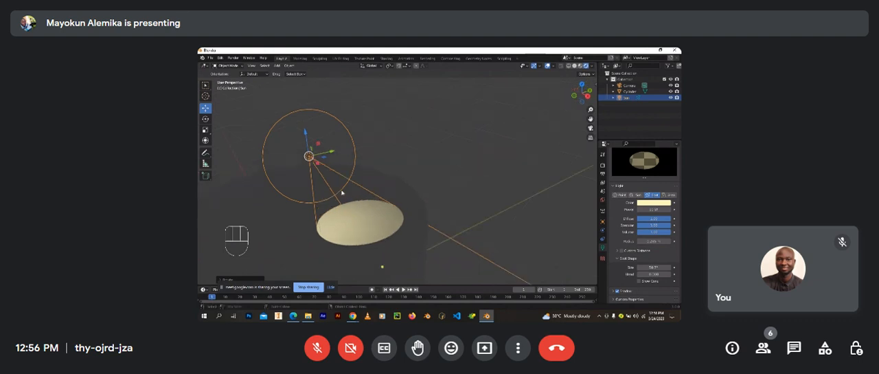
Step: Show the spot light's cone in the viewport and inspect it above and beside the cylinder
click(639, 281)
middle_drag(369, 222, 396, 259)
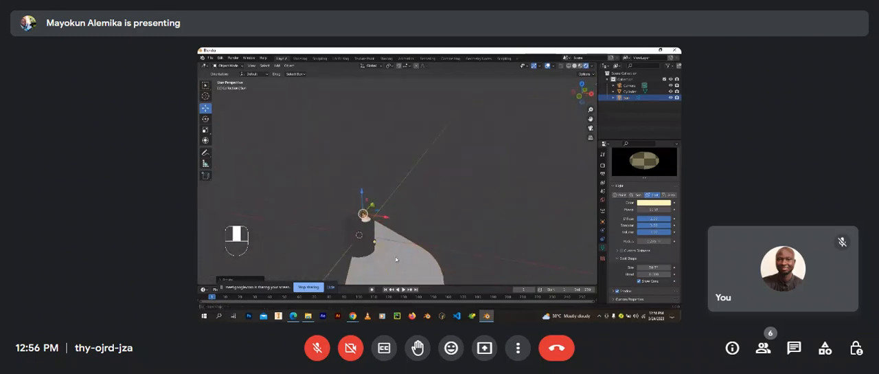
scroll(394, 257, up, 4)
scroll(387, 252, down, 3)
scroll(381, 241, up, 2)
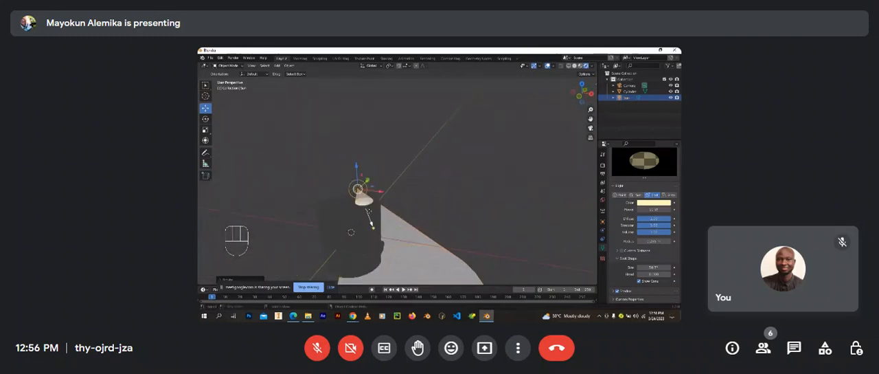
scroll(366, 189, up, 2)
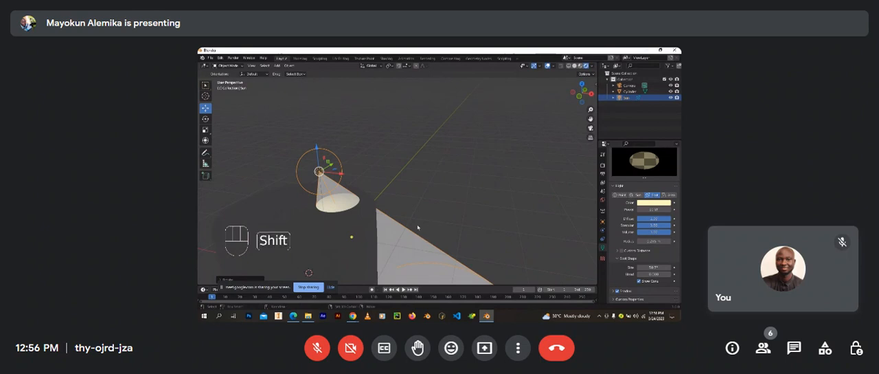
shift+middle_drag(431, 226, 386, 193)
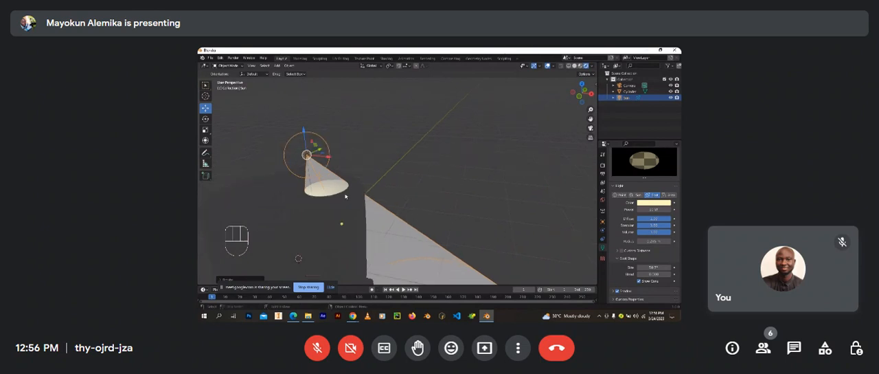
scroll(345, 196, up, 1)
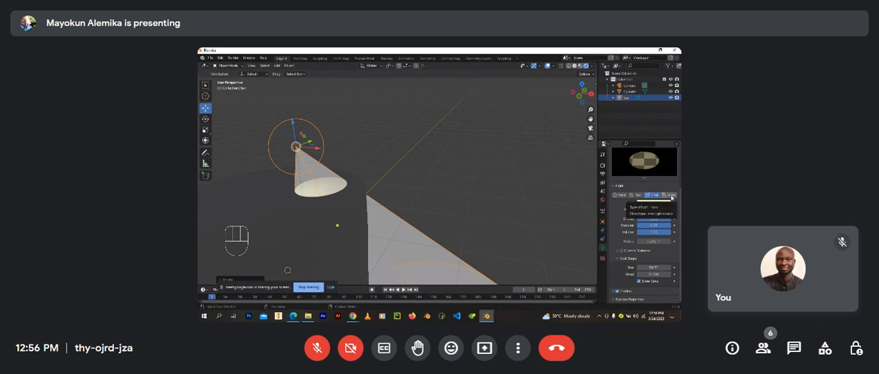
Step: Change the light above the cylinder to an Area light and examine its illumination on the top face
click(673, 197)
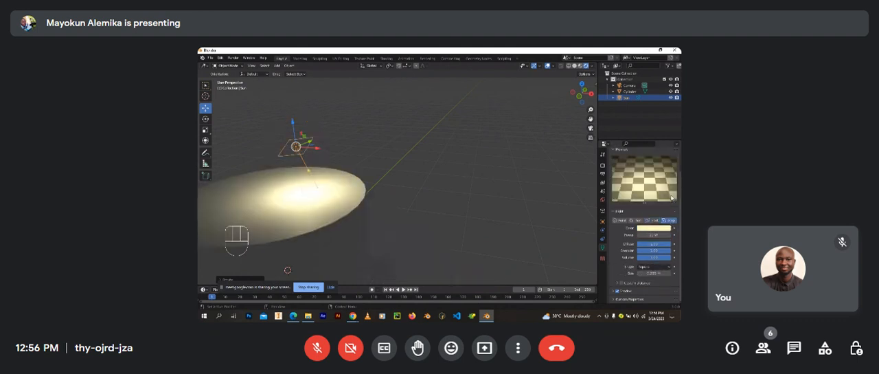
shift+middle_drag(303, 199, 425, 202)
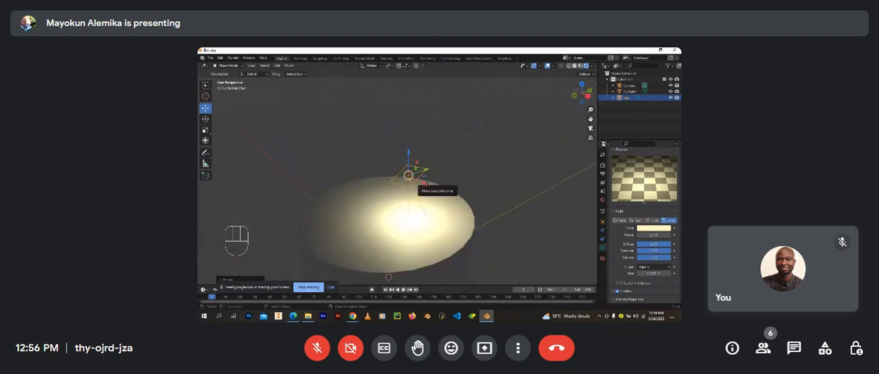
drag(419, 190, 393, 161)
right_click(394, 166)
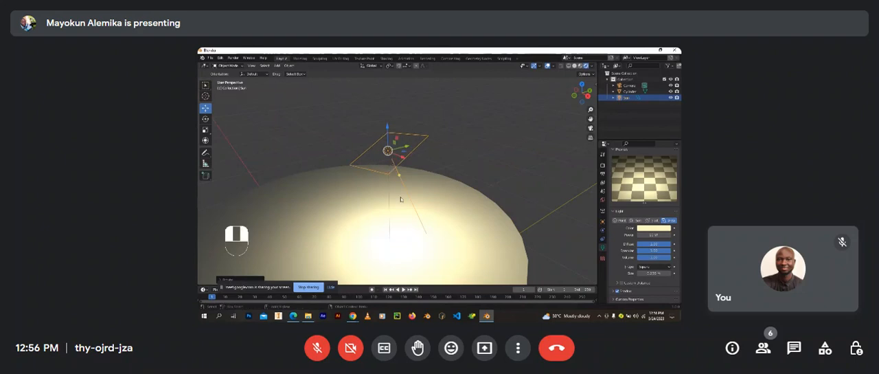
middle_drag(400, 199, 439, 219)
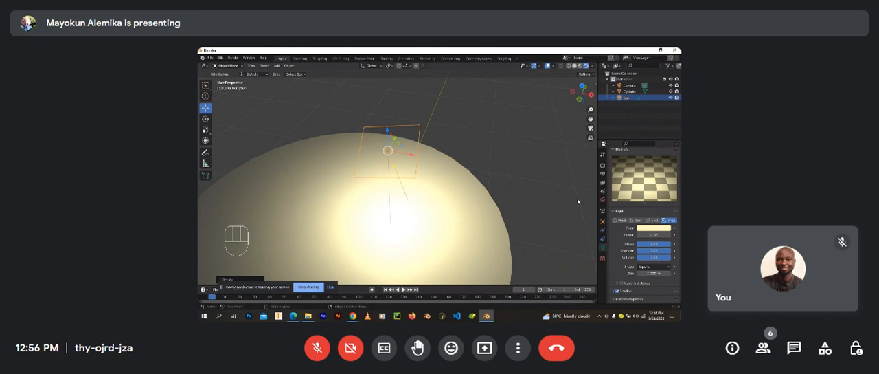
click(654, 234)
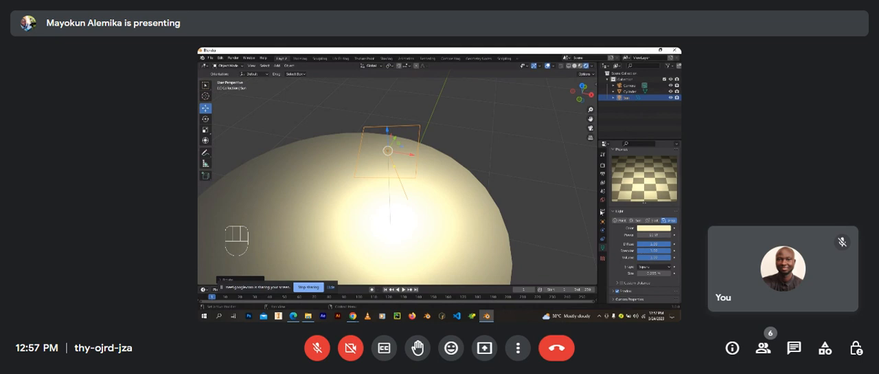
Step: Clear the area light's rotation so that it points straight down at the cylinder's top face
middle_drag(536, 211, 477, 201)
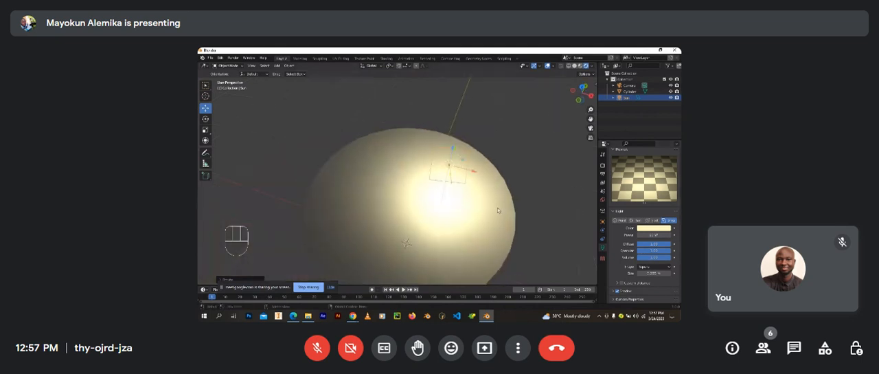
key(alt)
key(alt+r)
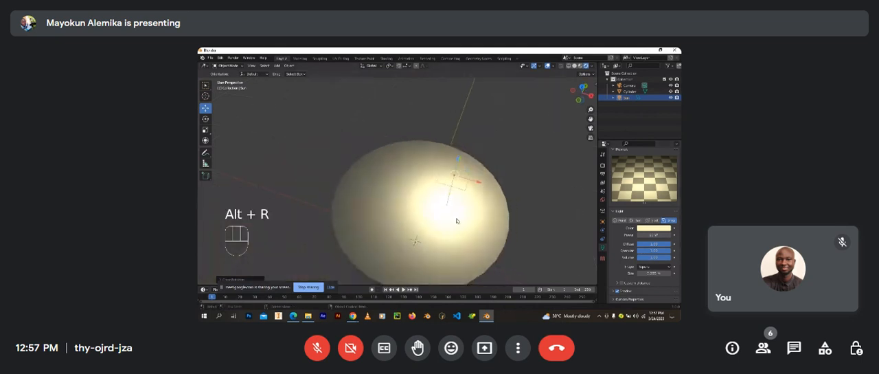
Step: Try to rotate the area light to tilt its illumination across the cylinder's top face
middle_drag(458, 219, 395, 182)
key(r)
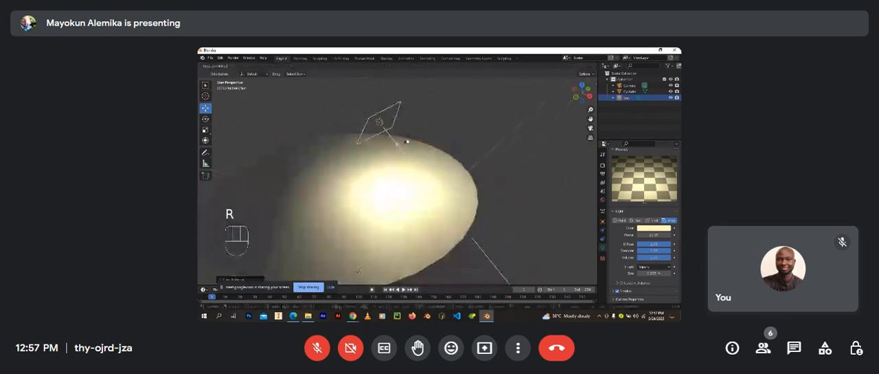
click(396, 166)
mouse_move(409, 178)
middle_down()
mouse_move(392, 154)
mouse_move(386, 174)
mouse_move(422, 174)
middle_up()
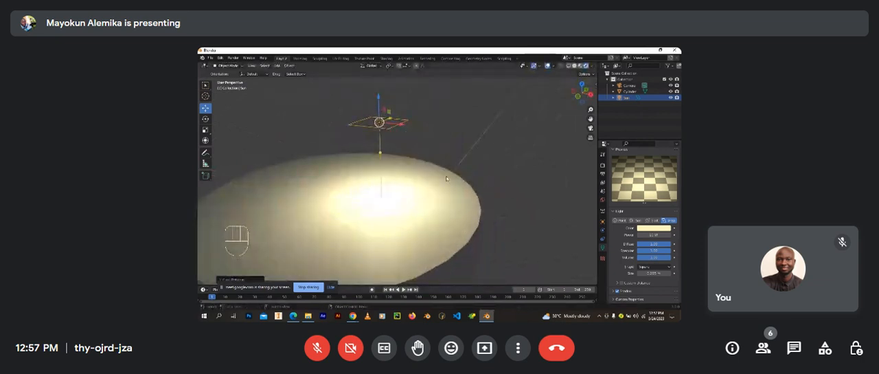
Step: Scale up the area light to spread softer, more even light over the cylinder's top face
key(s)
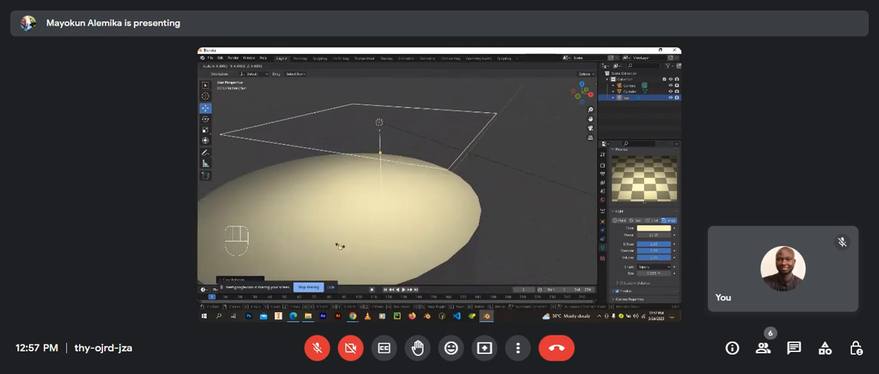
right_click(460, 270)
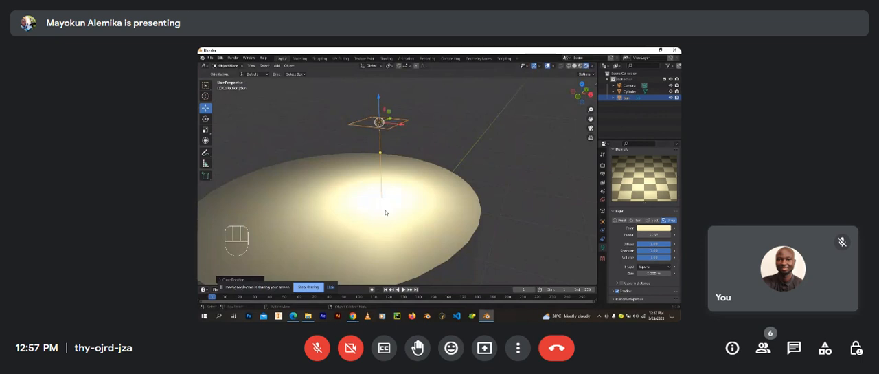
key(s)
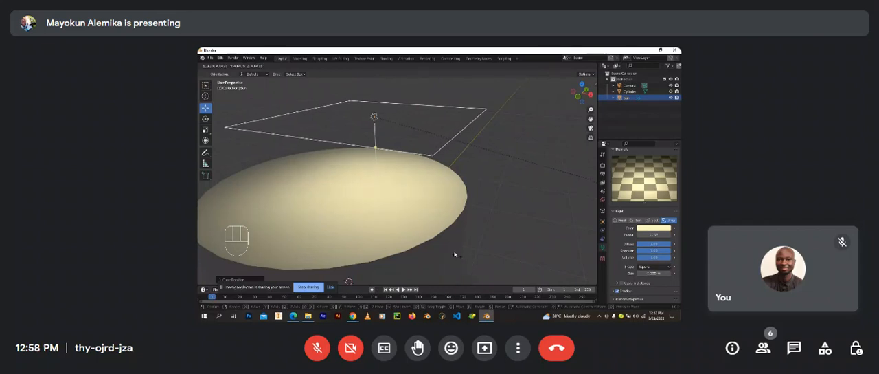
click(415, 236)
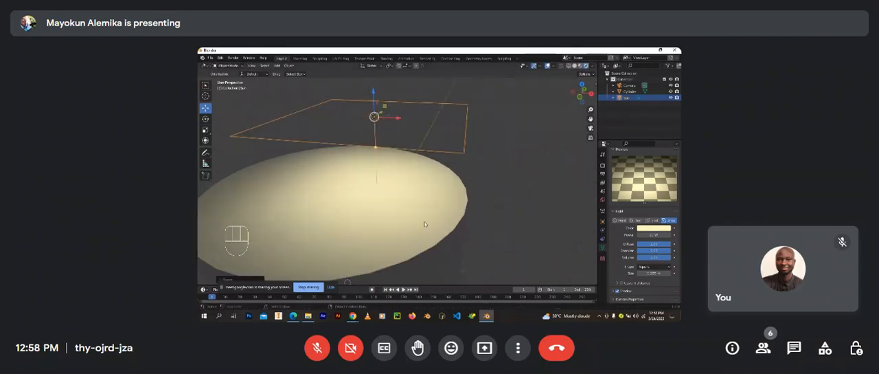
Step: Reposition the enlarged area light above the cylinder and check how it lights the top
key(g)
click(356, 224)
mouse_move(428, 192)
middle_down()
mouse_move(423, 175)
mouse_move(415, 202)
middle_up()
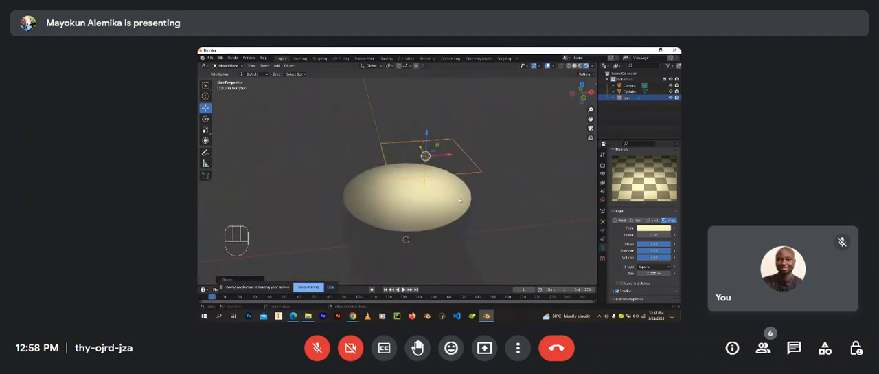
Step: Select the cylinder and examine the area light's falloff on its top face from several angles and distances
shift+middle_drag(460, 200, 470, 219)
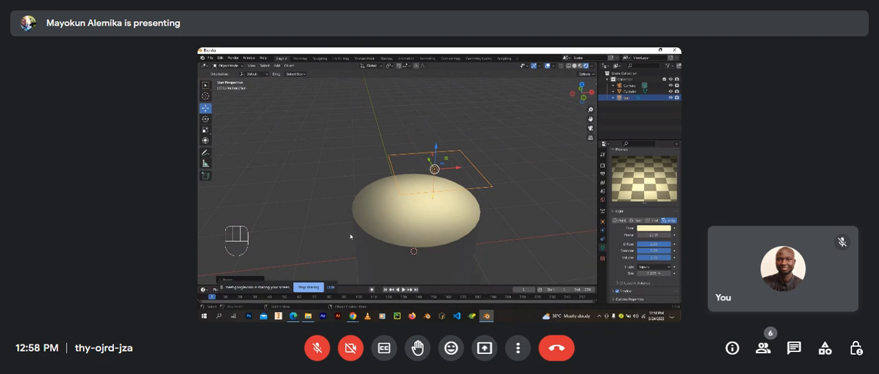
click(396, 214)
middle_drag(432, 218, 403, 217)
shift+middle_drag(415, 240, 389, 232)
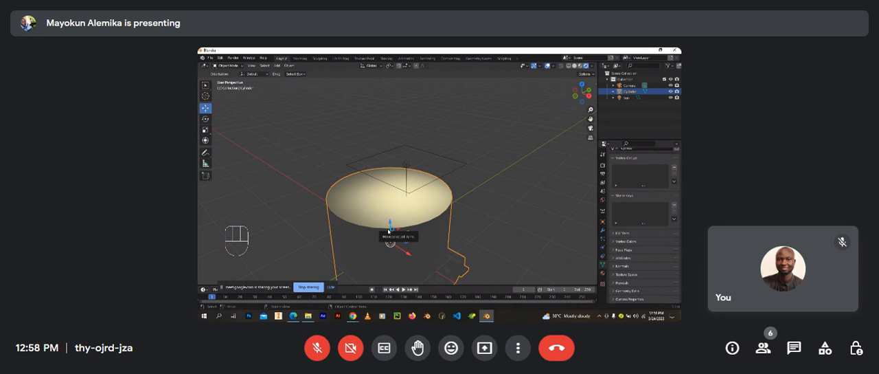
scroll(428, 225, up, 4)
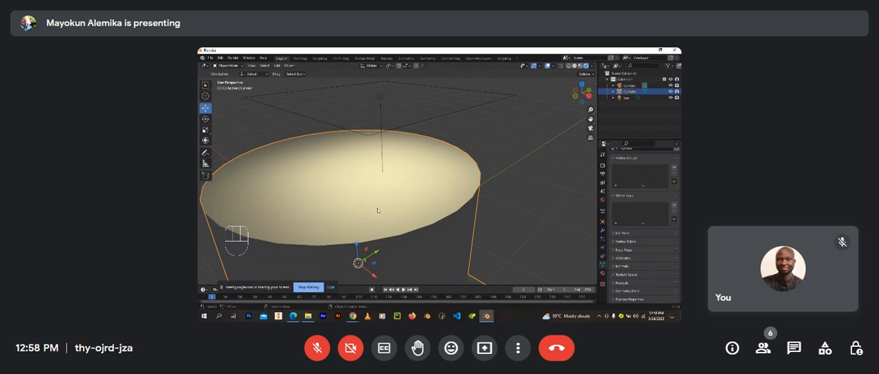
scroll(376, 206, down, 3)
middle_drag(376, 204, 409, 181)
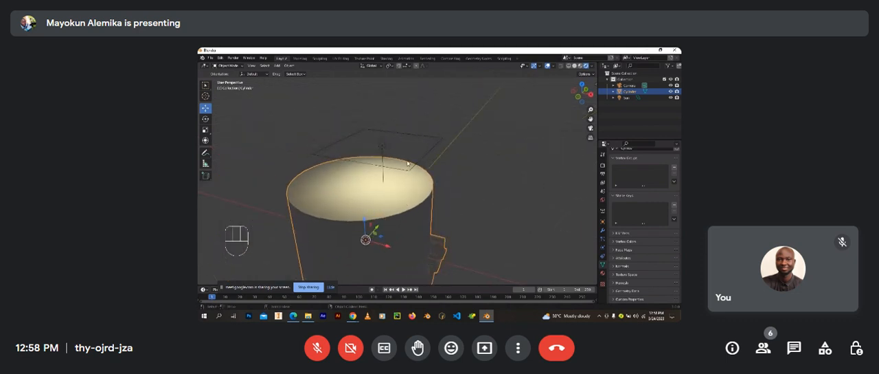
scroll(425, 154, up, 3)
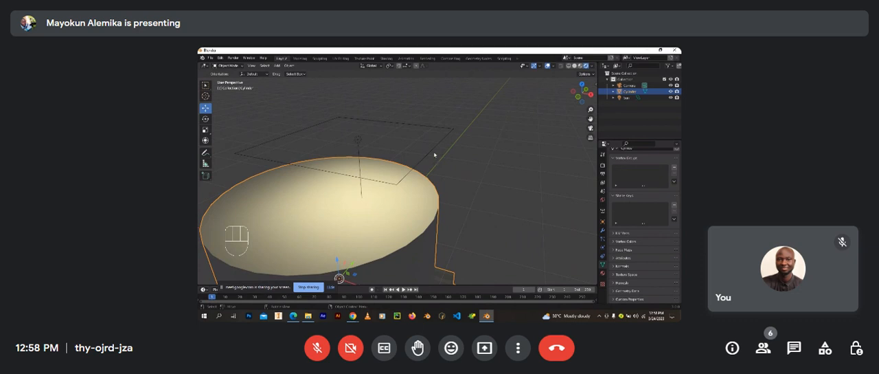
scroll(433, 153, up, 2)
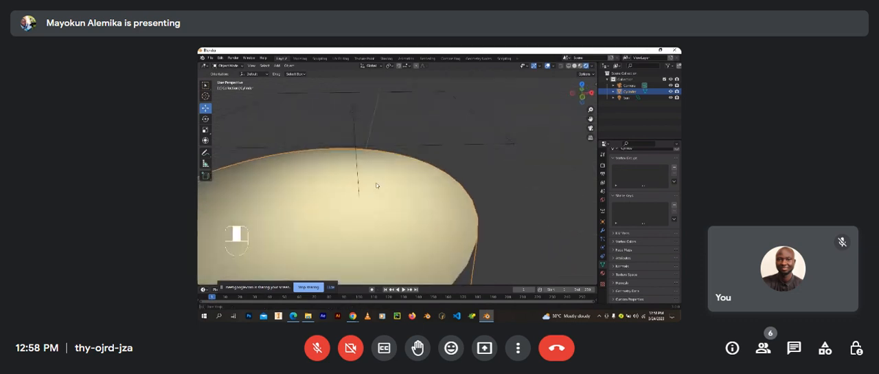
Step: Delete the area light above the cylinder
click(356, 112)
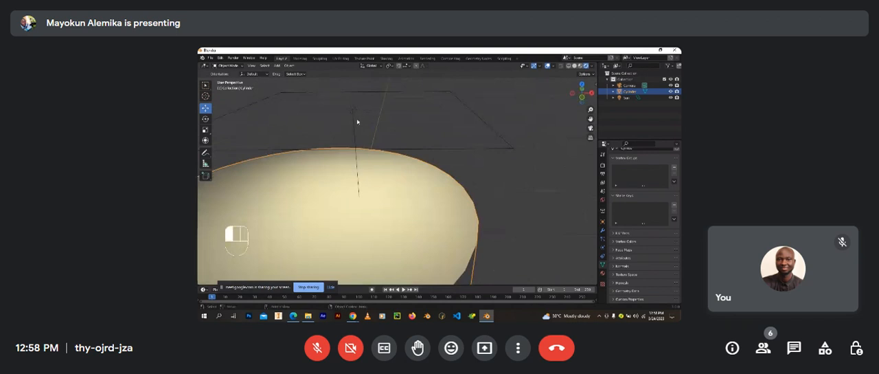
scroll(370, 158, down, 3)
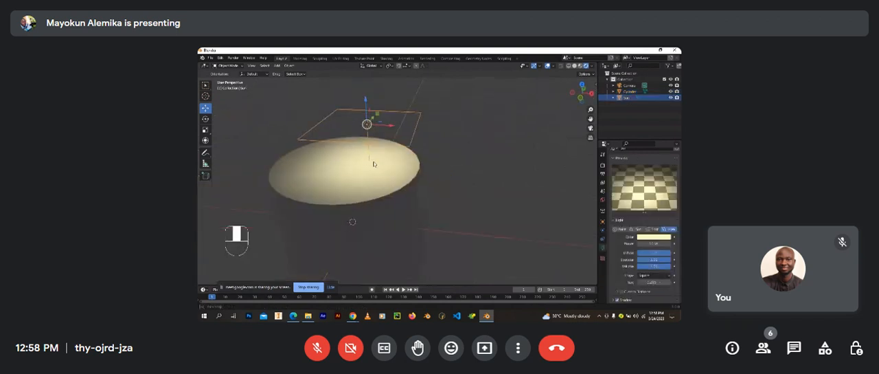
key(x)
click(373, 163)
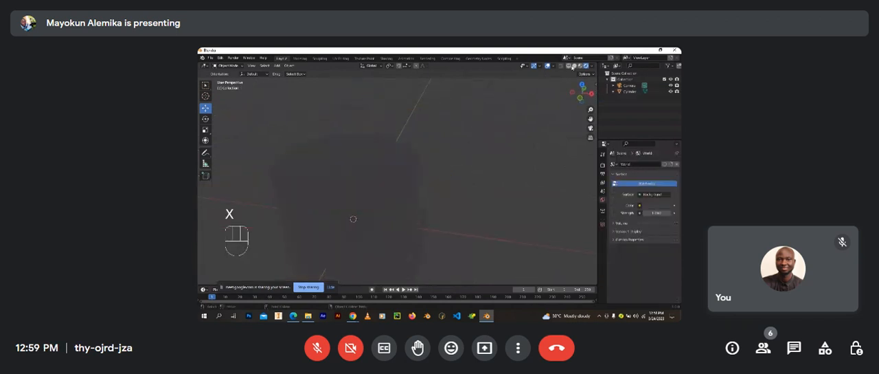
Step: Display the scene in Material Preview shading and open the Shading workspace
click(578, 66)
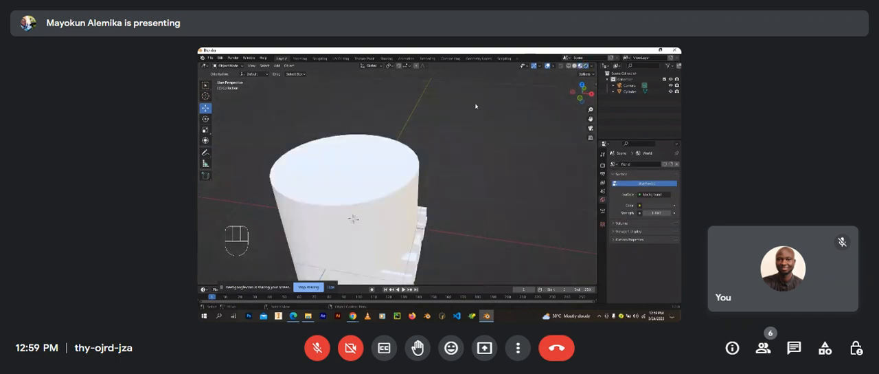
scroll(383, 177, down, 3)
middle_drag(382, 182, 399, 129)
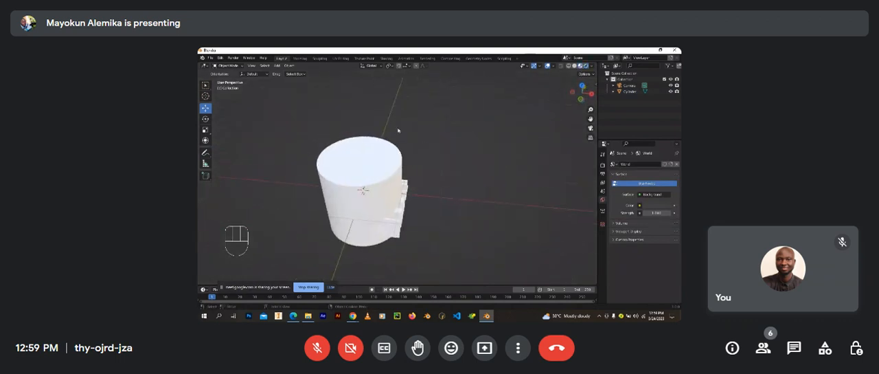
click(387, 59)
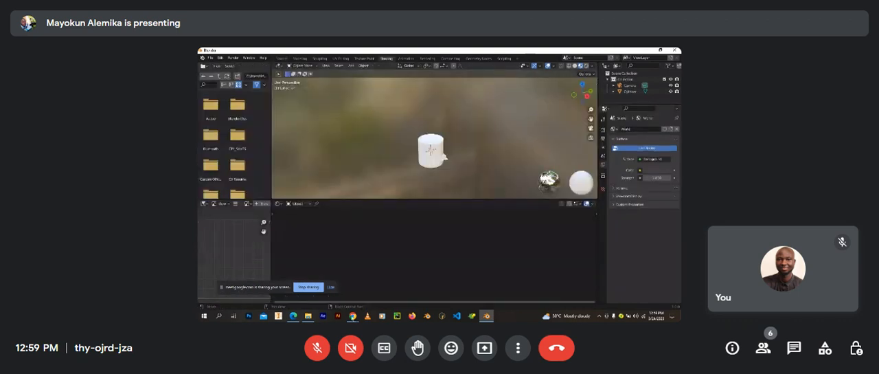
Step: Switch to the Google Meet call in the browser
mouse_move(353, 316)
click(319, 285)
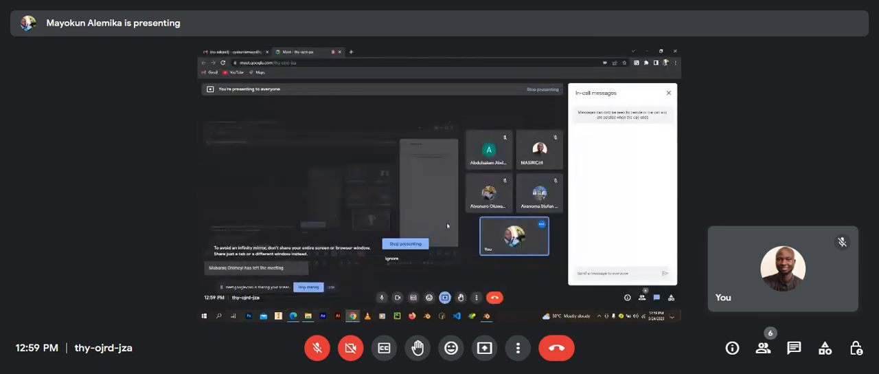
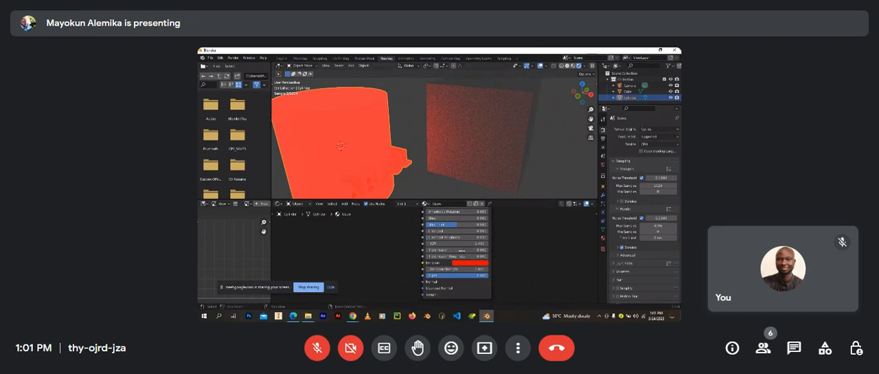
Step: Set the Emission Strength of the cylinder's red emissive material to 10
scroll(467, 267, up, 1)
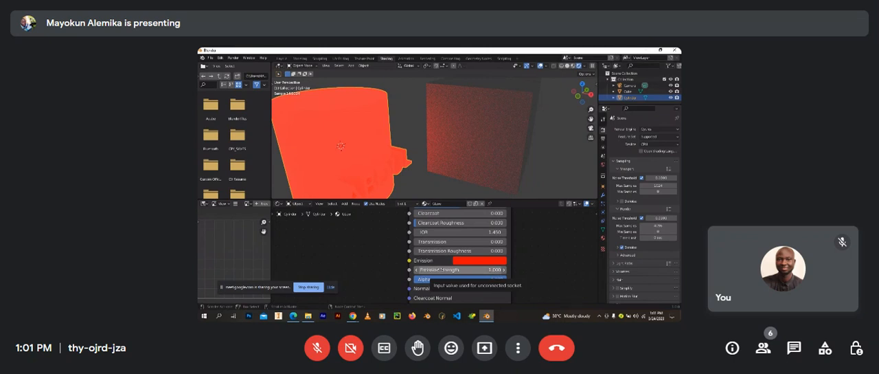
click(439, 269)
text(10)
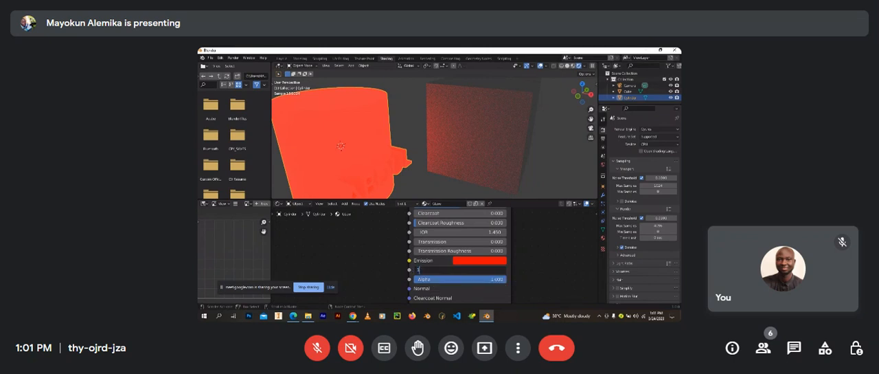
key(Return)
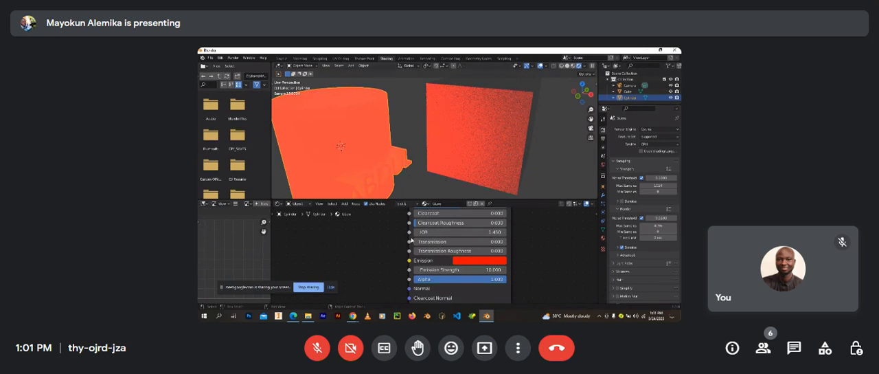
scroll(388, 216, down, 2)
scroll(387, 215, up, 2)
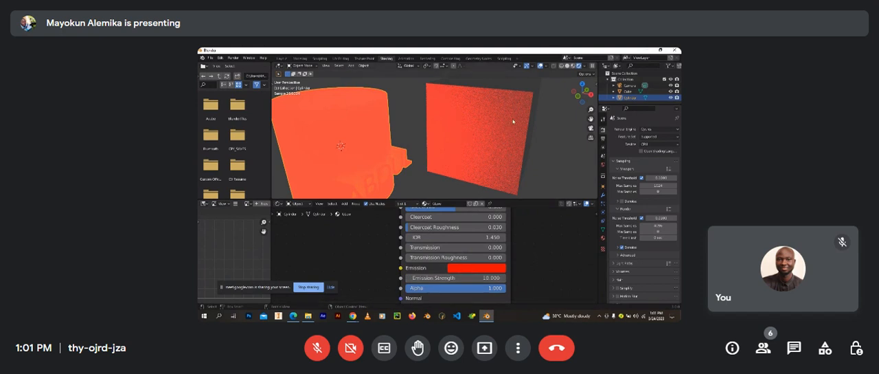
scroll(459, 266, down, 3)
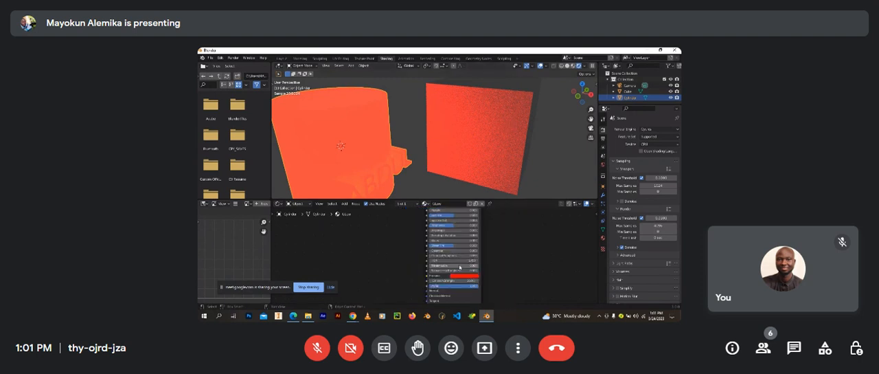
scroll(459, 266, down, 2)
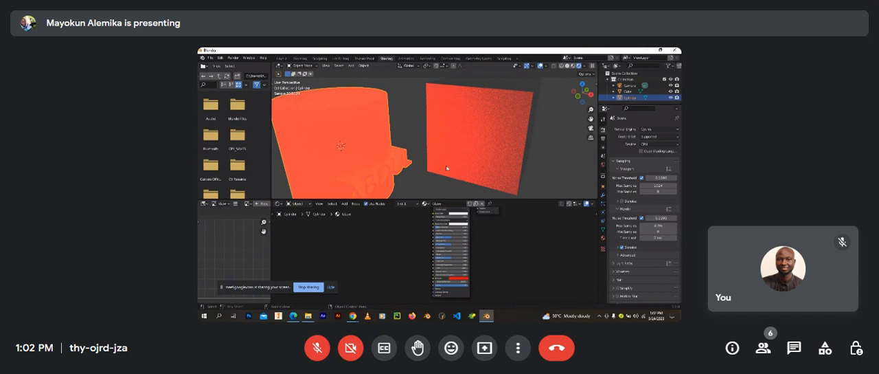
Step: Display the 3D viewport in Solid shading to show the cylinder with its raised text
click(568, 66)
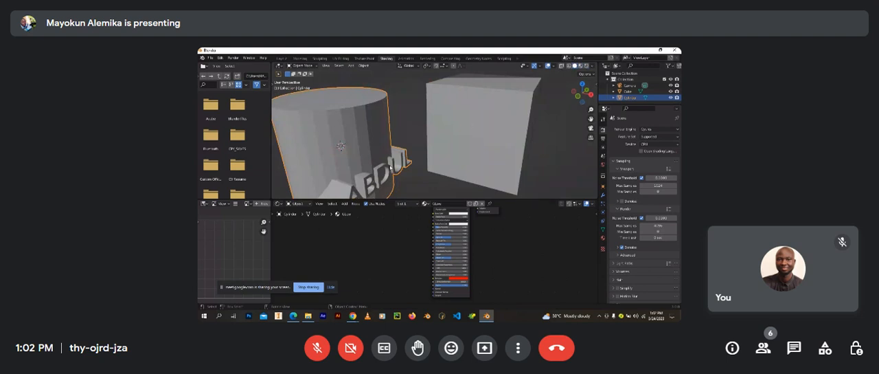
scroll(390, 168, down, 4)
shift+middle_drag(390, 168, 426, 132)
scroll(426, 133, up, 2)
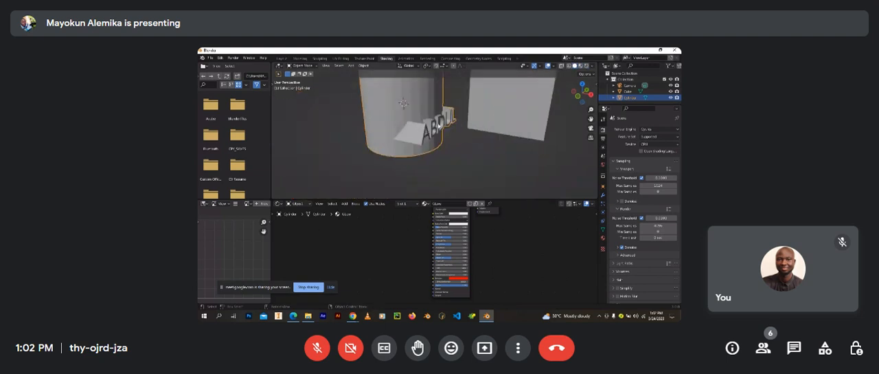
scroll(440, 126, up, 1)
middle_drag(453, 133, 427, 145)
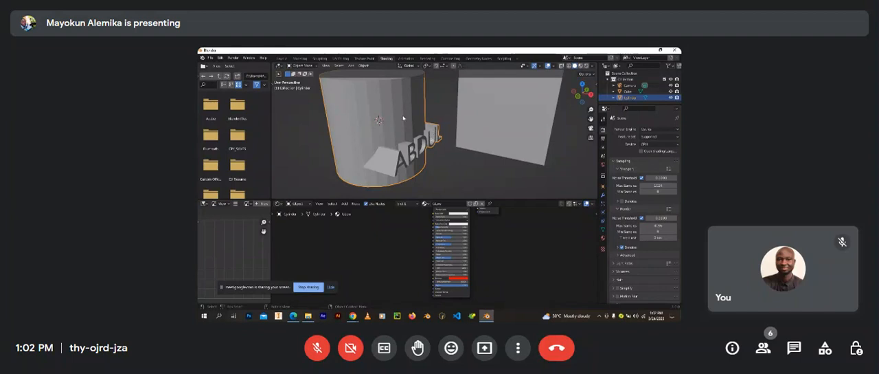
scroll(438, 158, down, 4)
shift+middle_drag(481, 189, 454, 200)
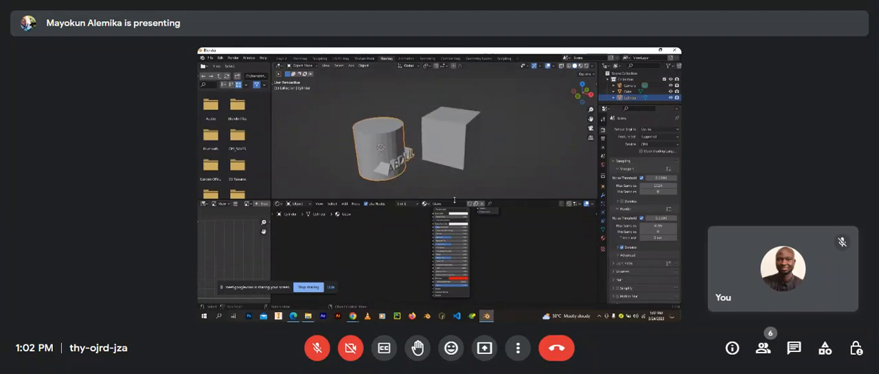
Step: Add a second material slot to the cylinder with a new material named Metal, then make the first slot active
click(602, 237)
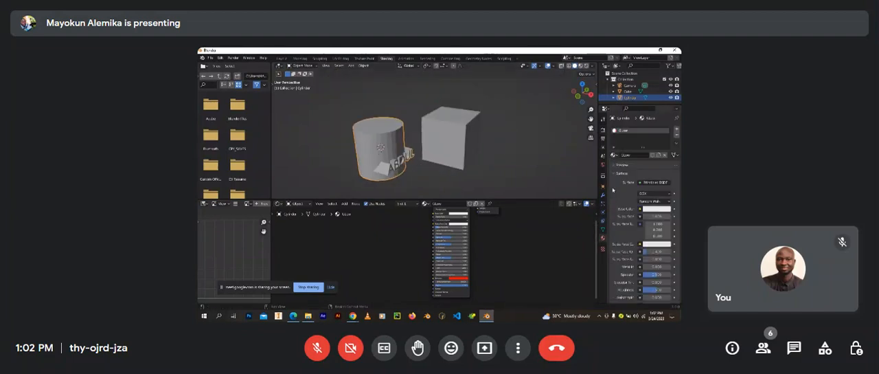
click(677, 128)
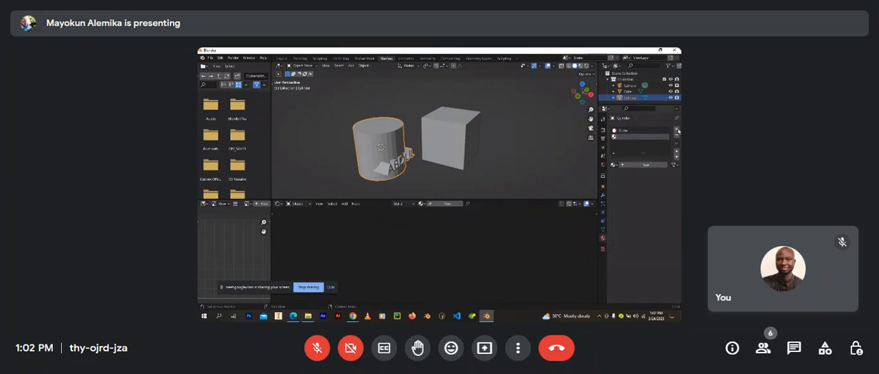
click(627, 164)
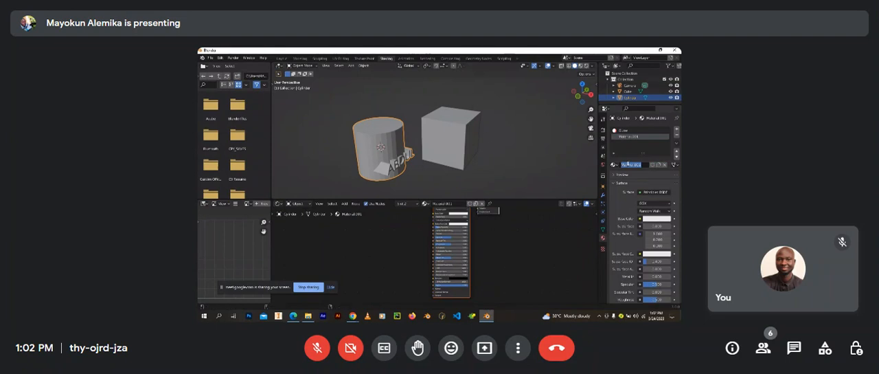
text(Wo)
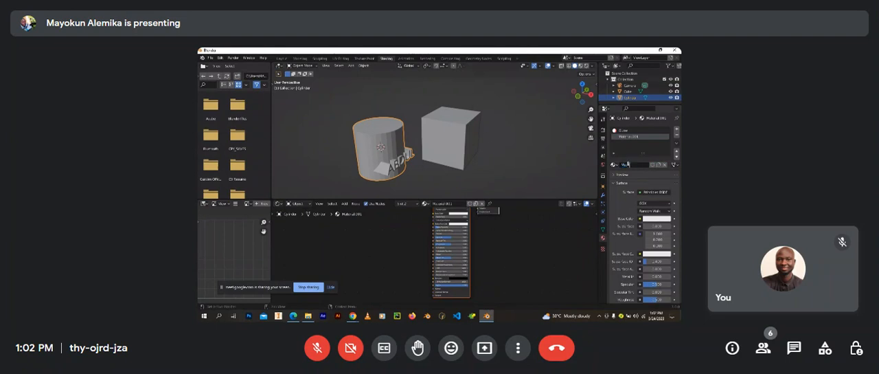
text(tal)
key(Return)
click(627, 131)
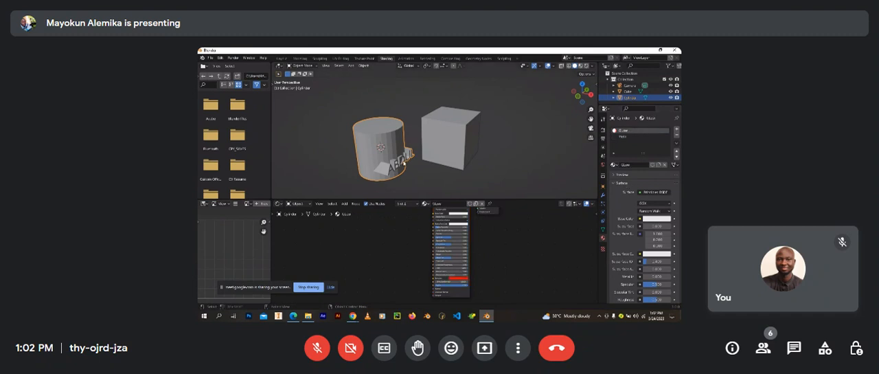
Step: Enter Edit Mode on the cylinder and select the side faces above the raised text
scroll(396, 150, up, 3)
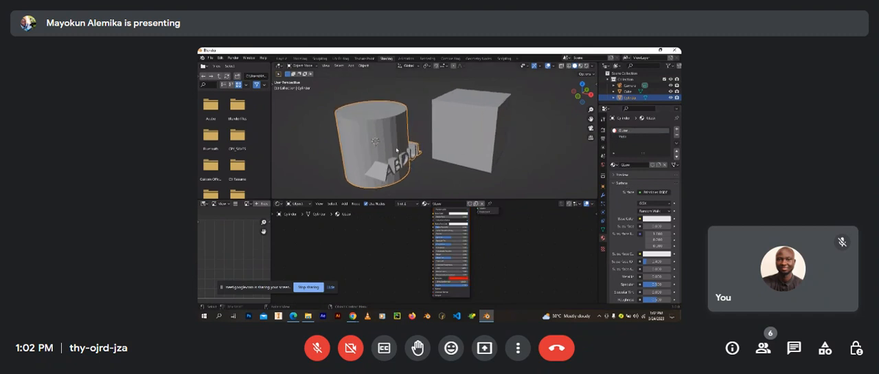
key(Tab)
scroll(396, 150, up, 1)
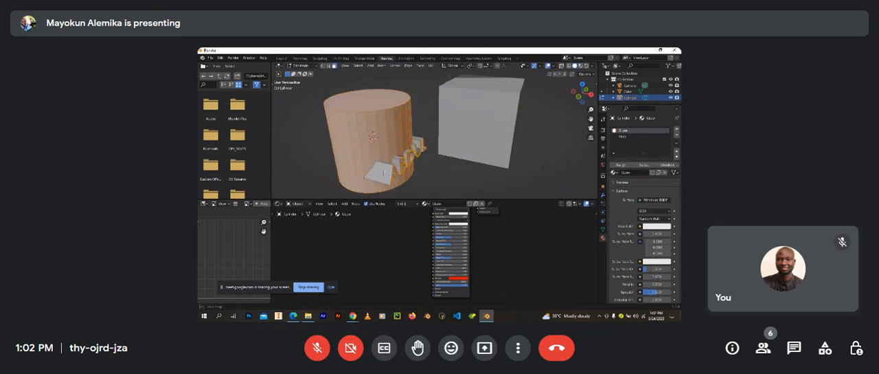
middle_drag(397, 150, 418, 162)
scroll(417, 150, up, 3)
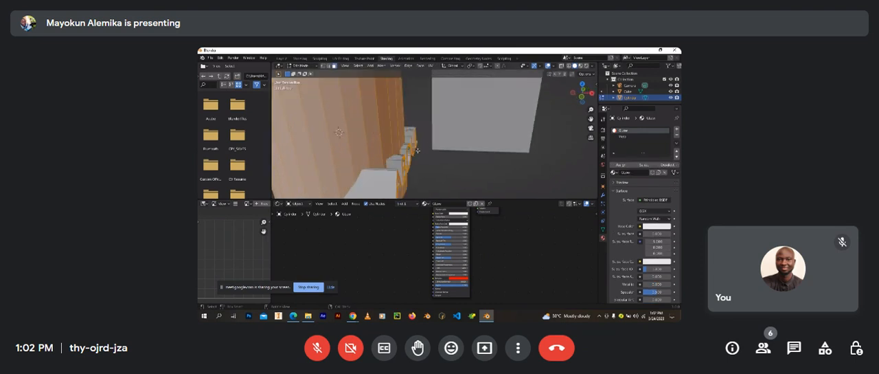
scroll(409, 156, down, 4)
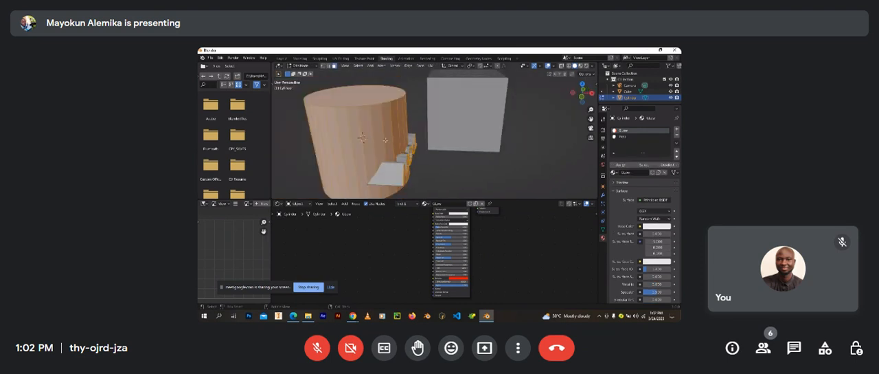
click(386, 140)
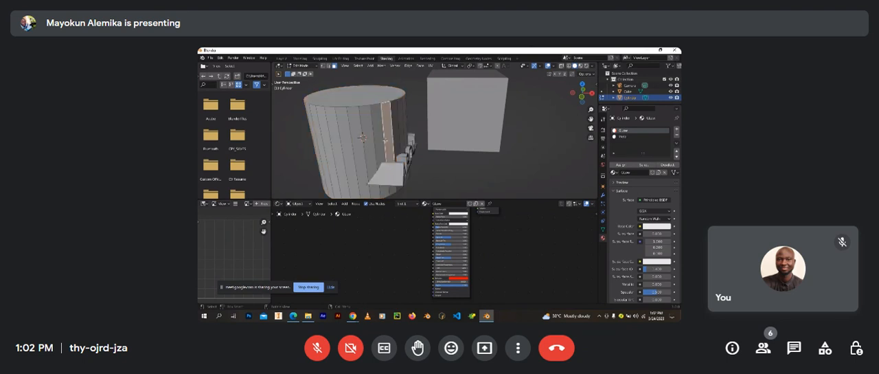
click(367, 142)
middle_drag(373, 144, 427, 154)
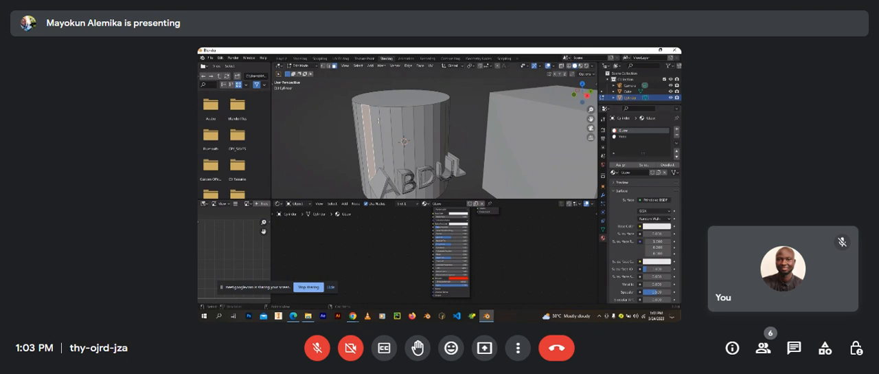
drag(370, 125, 444, 118)
key(Escape)
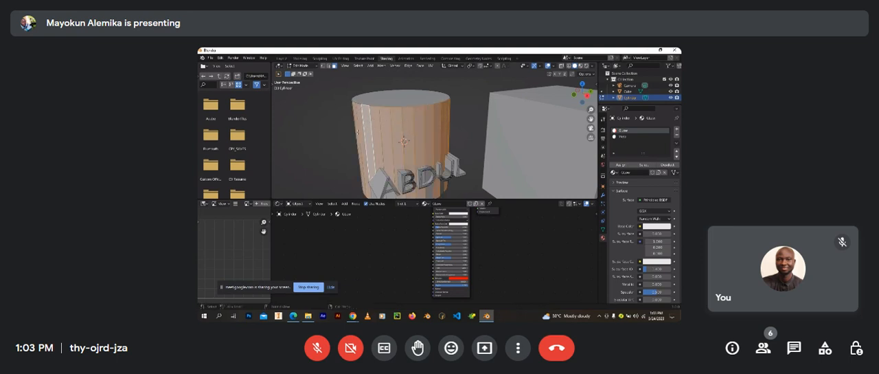
Step: Add the cylinder's top face and the next group of side faces to the selection with Circle Select
key(c)
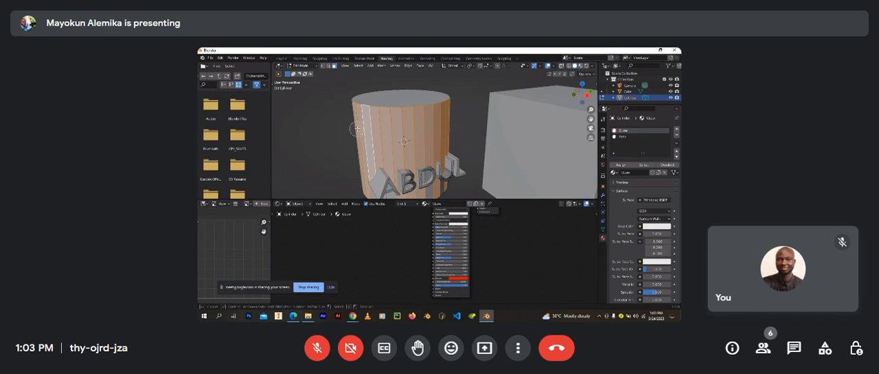
click(390, 101)
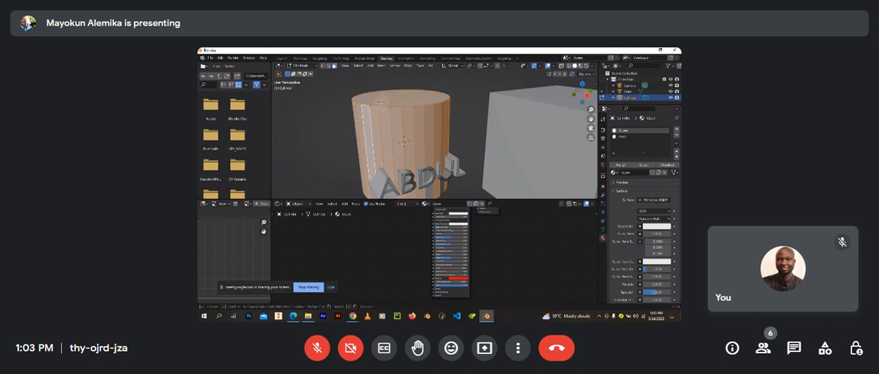
key(Escape)
middle_drag(344, 141, 430, 136)
key(c)
drag(431, 135, 386, 143)
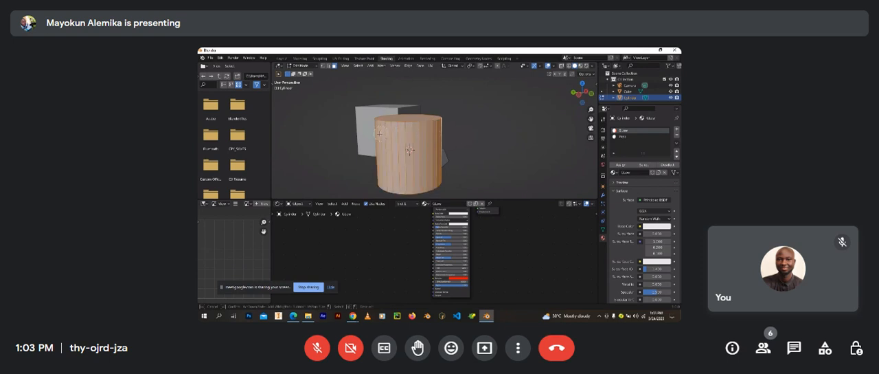
key(Escape)
Step: Add the remaining side faces around the cylinder to the selection with Circle Select, leaving out the raised text
middle_drag(376, 142, 466, 134)
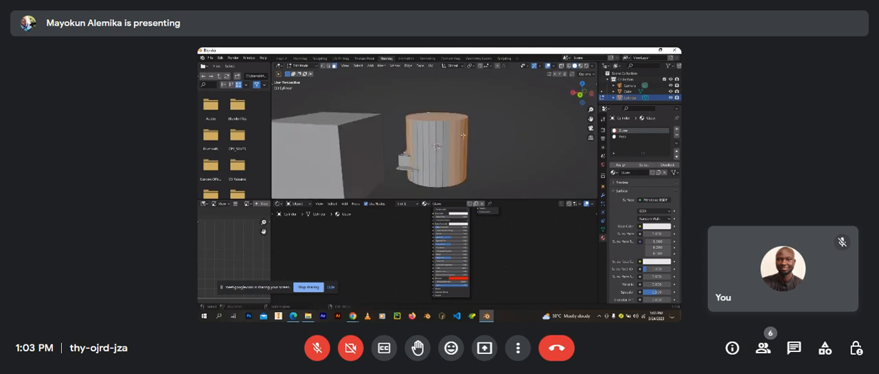
key(c)
mouse_move(466, 134)
mouse_down()
mouse_move(422, 133)
mouse_move(420, 189)
mouse_up()
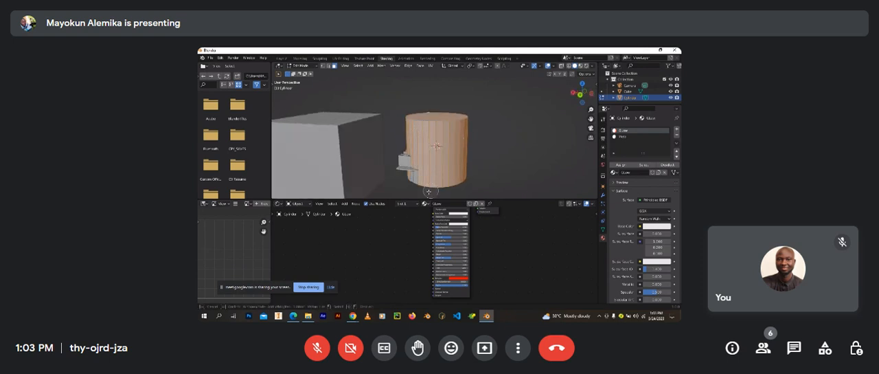
key(Escape)
middle_drag(413, 185, 433, 178)
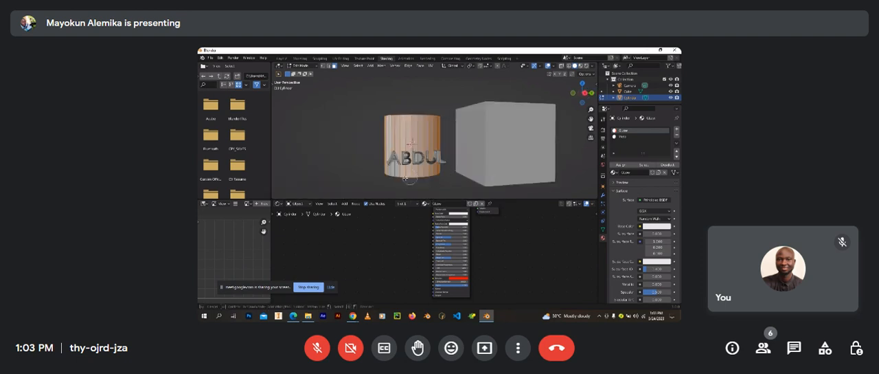
middle_drag(397, 179, 412, 175)
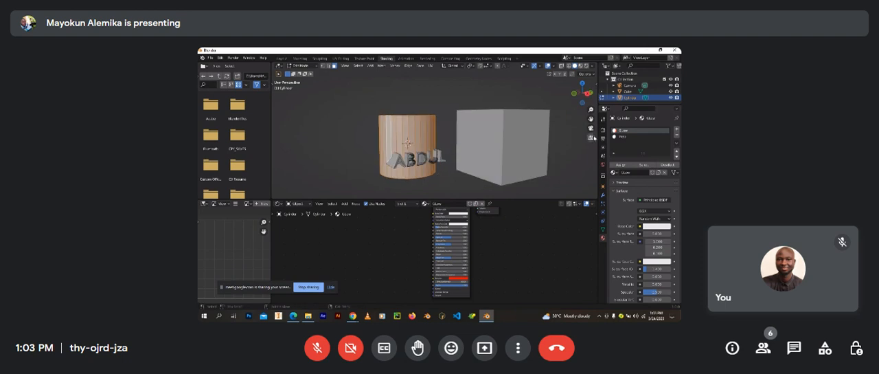
Step: Assign the Metal material to the selected cylinder faces and return to Object Mode
click(624, 137)
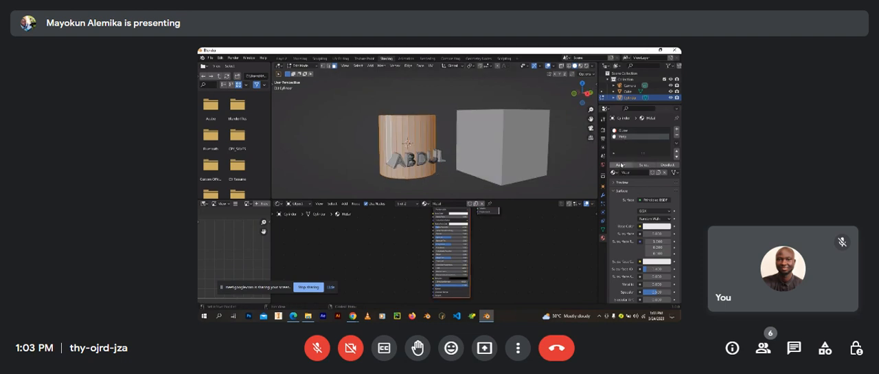
click(621, 165)
scroll(477, 145, up, 2)
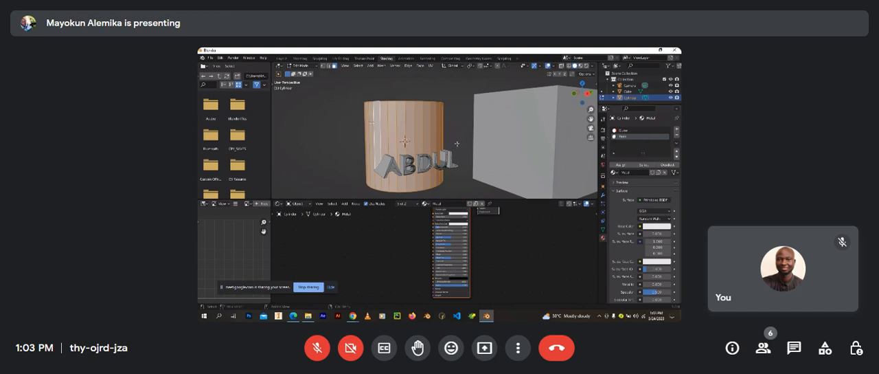
middle_drag(457, 144, 377, 127)
mouse_move(432, 135)
middle_down()
mouse_move(394, 137)
mouse_move(419, 139)
middle_up()
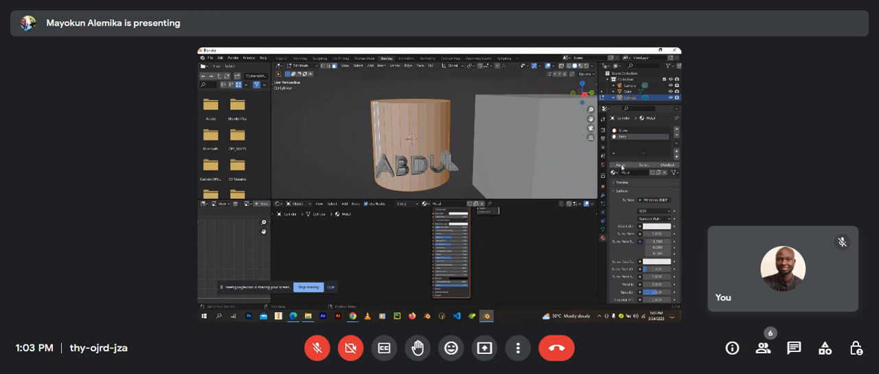
click(623, 166)
key(Tab)
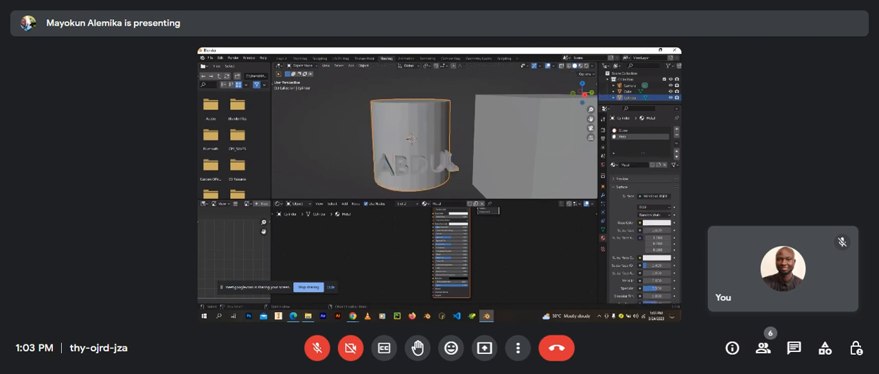
Step: Display the scene in Material Preview shading to compare the cylinder body with its raised text
middle_drag(412, 172, 456, 171)
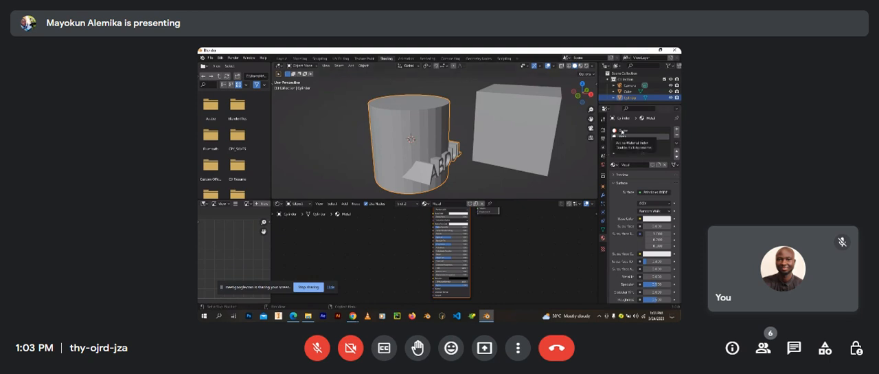
click(582, 68)
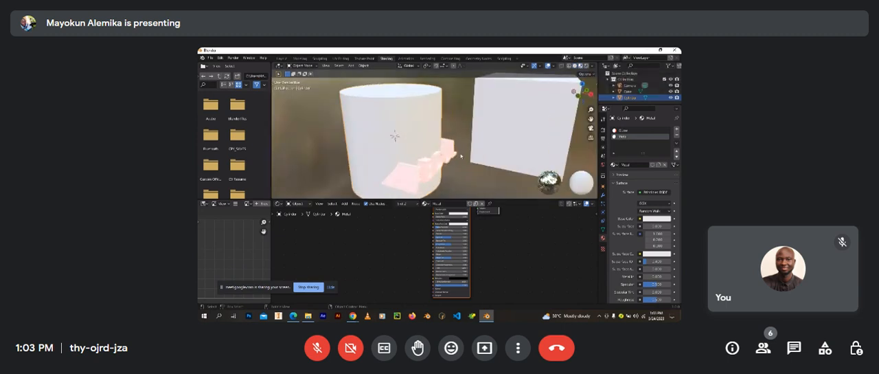
Step: Set the Metallic value of the cylinder's Metal material to 1.000 in its Principled BSDF node
scroll(461, 156, up, 2)
middle_drag(460, 156, 430, 172)
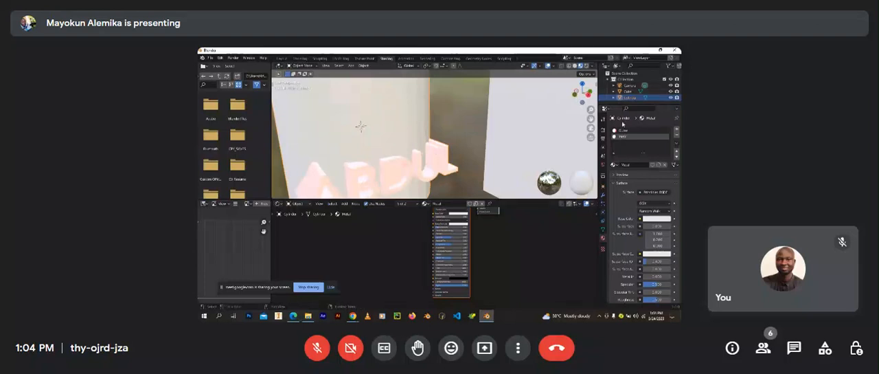
scroll(407, 230, up, 1)
middle_drag(407, 231, 433, 249)
scroll(457, 269, up, 3)
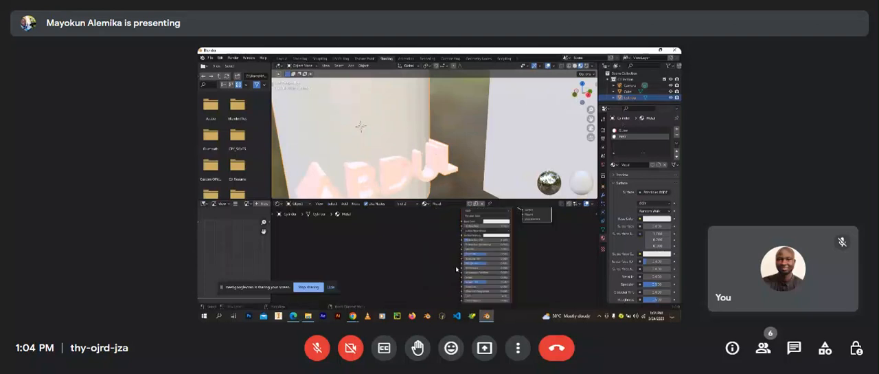
scroll(456, 270, up, 3)
scroll(449, 258, down, 4)
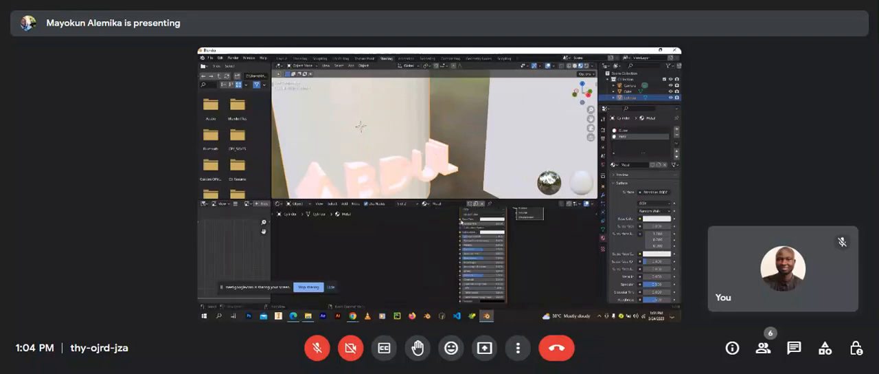
scroll(443, 246, up, 3)
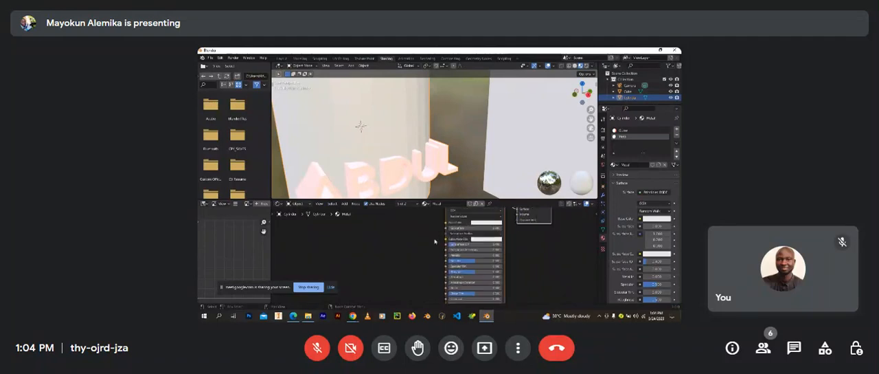
drag(451, 258, 573, 273)
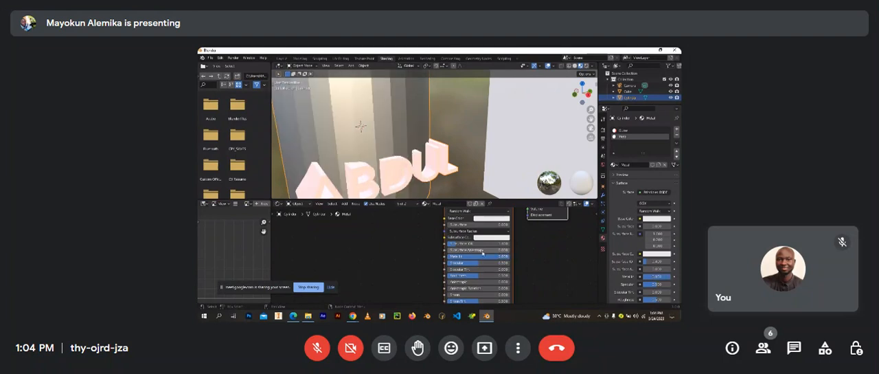
Step: Lower the Roughness of the cylinder's Metal material to about 0.195
scroll(384, 158, down, 1)
scroll(384, 159, down, 5)
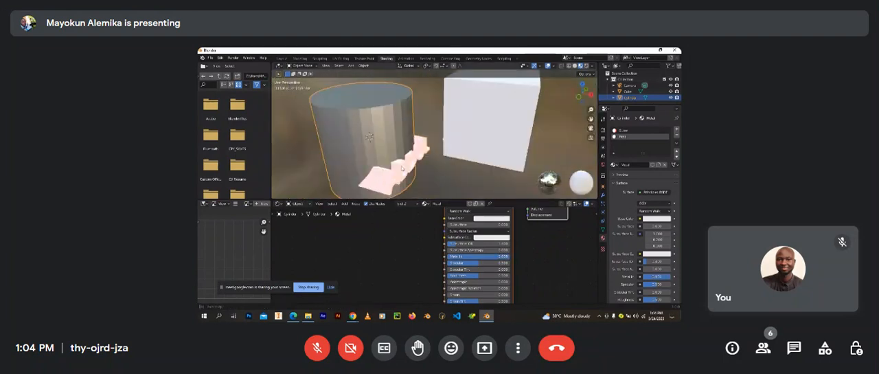
scroll(466, 273, up, 1)
scroll(466, 273, up, 1)
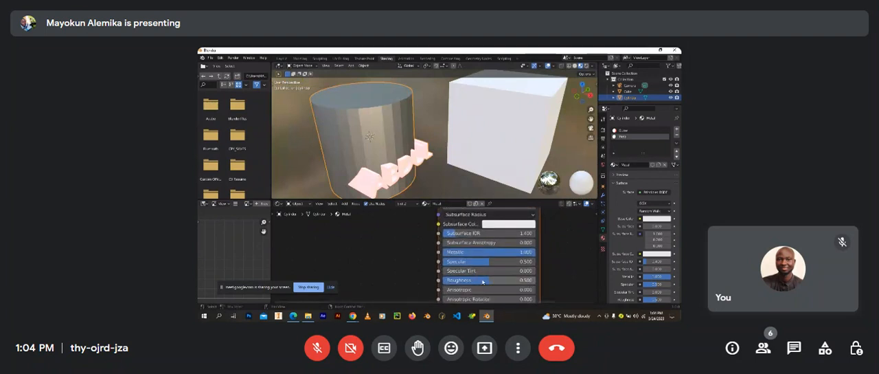
drag(483, 281, 454, 282)
Step: Examine the metallic cylinder and its raised text from several angles and distances beside the cube
scroll(424, 174, down, 3)
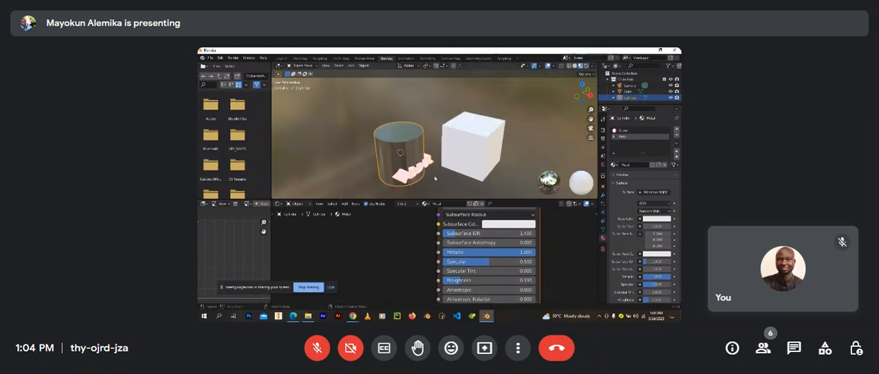
middle_drag(425, 174, 427, 157)
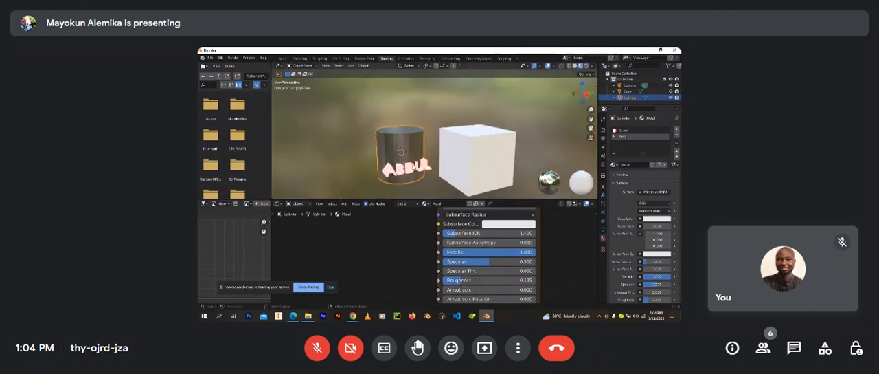
scroll(421, 163, up, 4)
middle_drag(421, 163, 384, 137)
scroll(404, 162, down, 2)
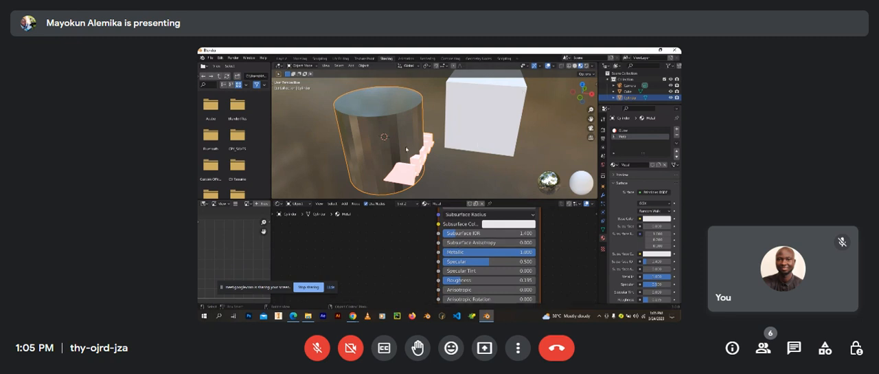
scroll(406, 158, down, 3)
scroll(409, 168, up, 3)
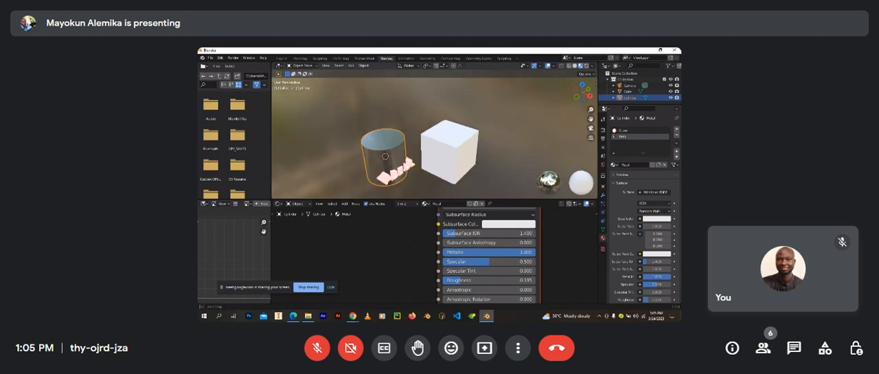
scroll(428, 165, up, 2)
scroll(428, 165, down, 4)
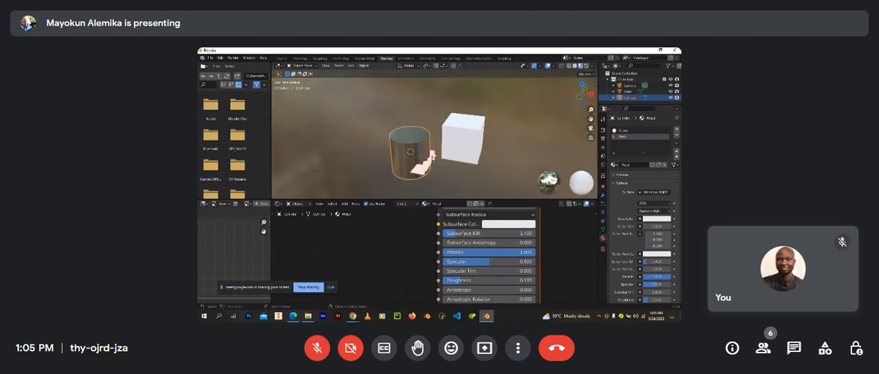
scroll(441, 139, up, 3)
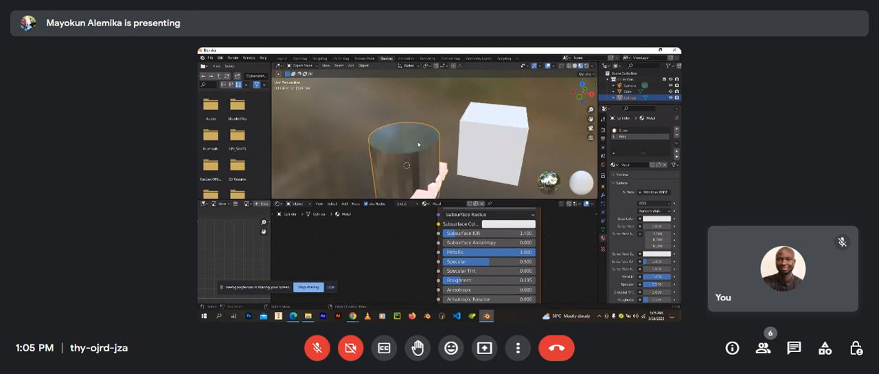
scroll(418, 145, down, 3)
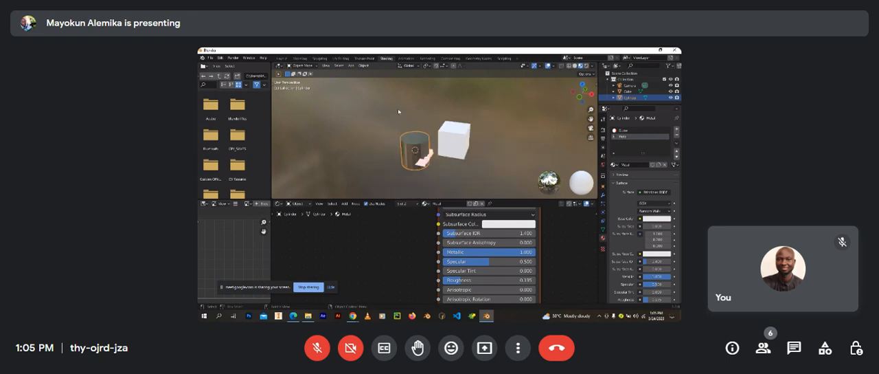
mouse_move(484, 125)
middle_down()
mouse_move(450, 132)
mouse_move(466, 126)
middle_up()
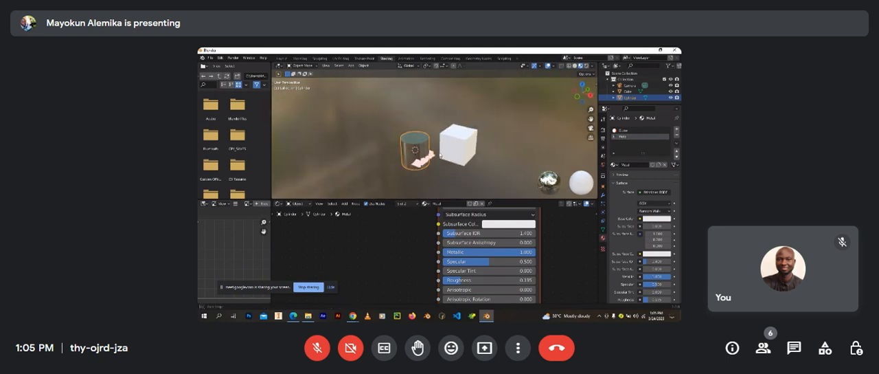
Step: Display the scene in Rendered shading to inspect the light that the raised text casts on the cube
click(589, 66)
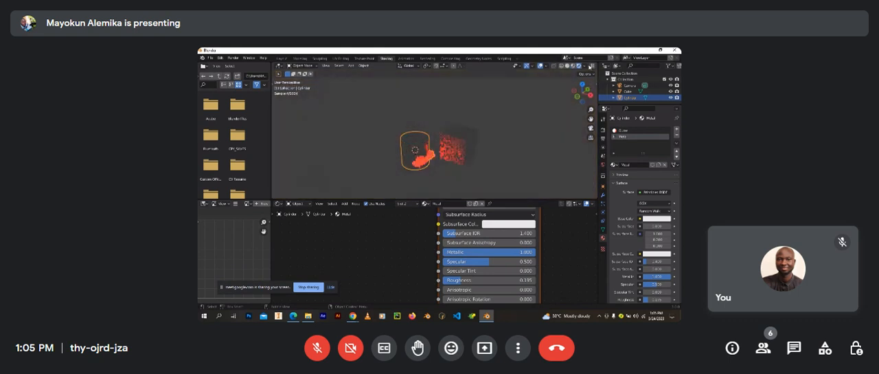
scroll(419, 147, up, 3)
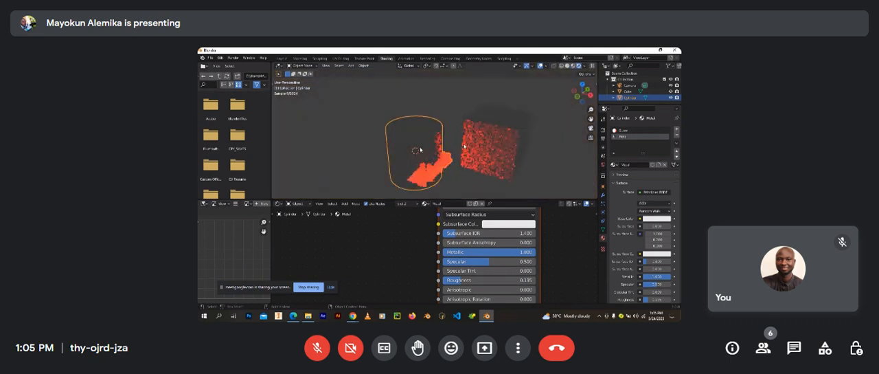
scroll(465, 145, down, 4)
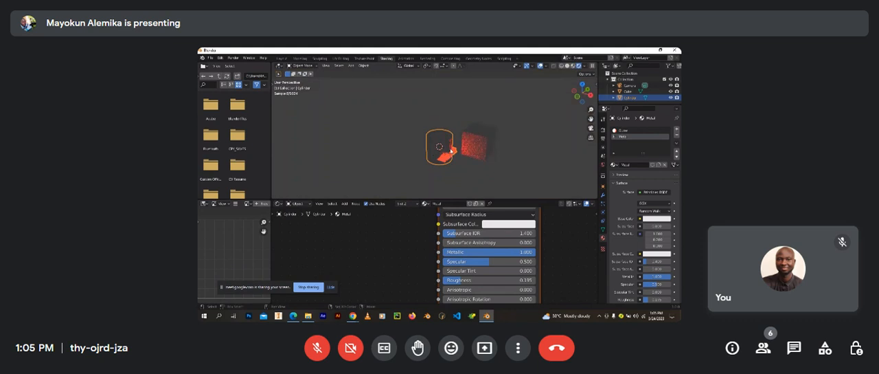
Step: Add a point light to the scene and move it above the gap between the cylinder and the cube
key(shift+a)
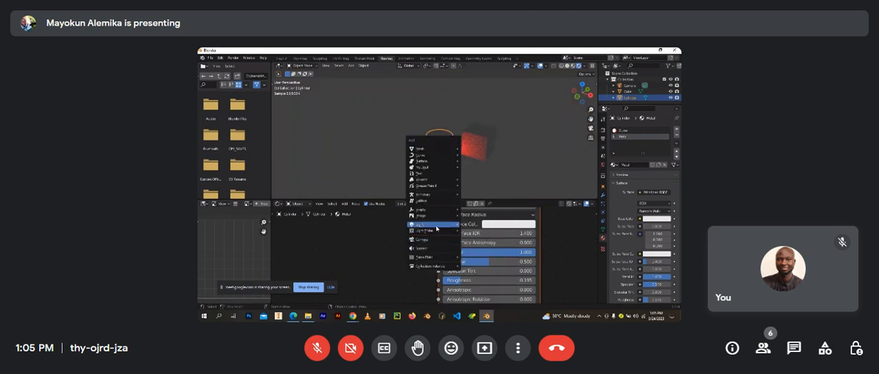
mouse_move(437, 228)
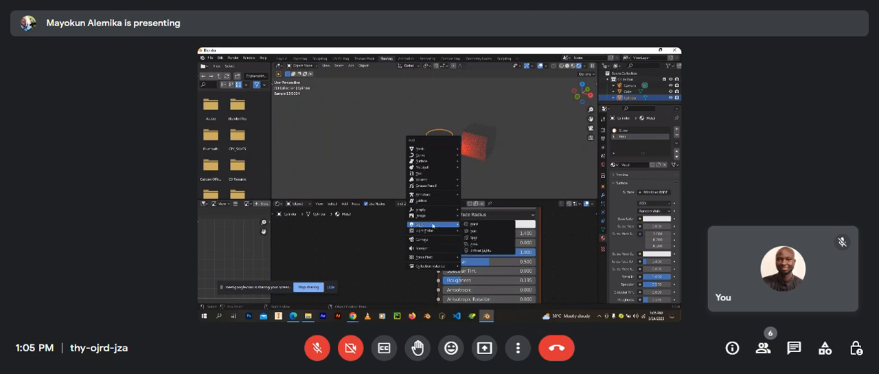
click(480, 225)
scroll(434, 149, up, 3)
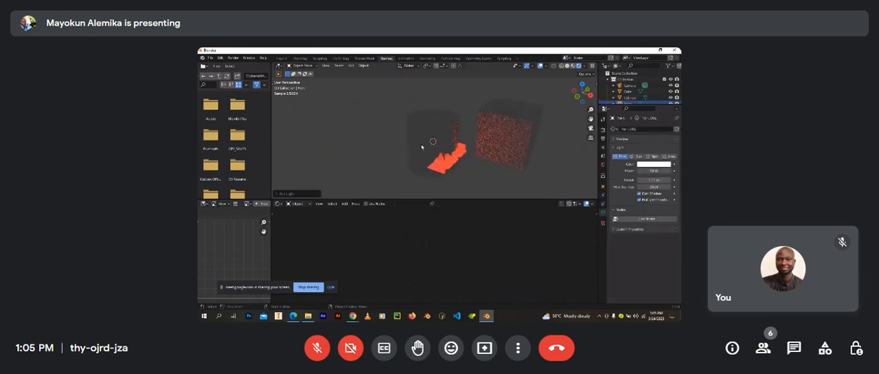
key(g)
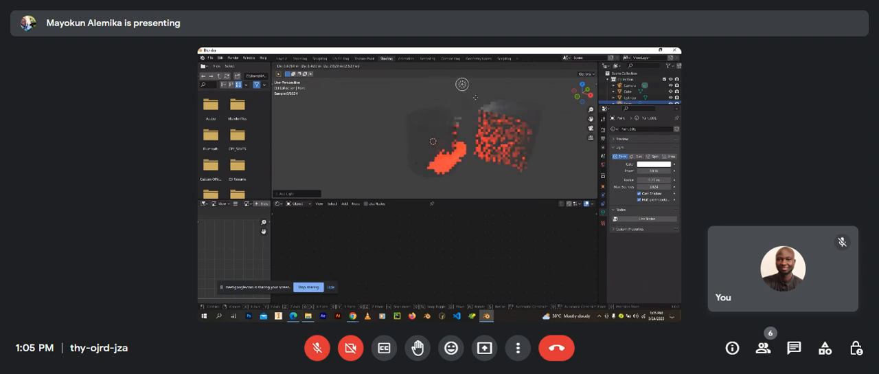
click(476, 100)
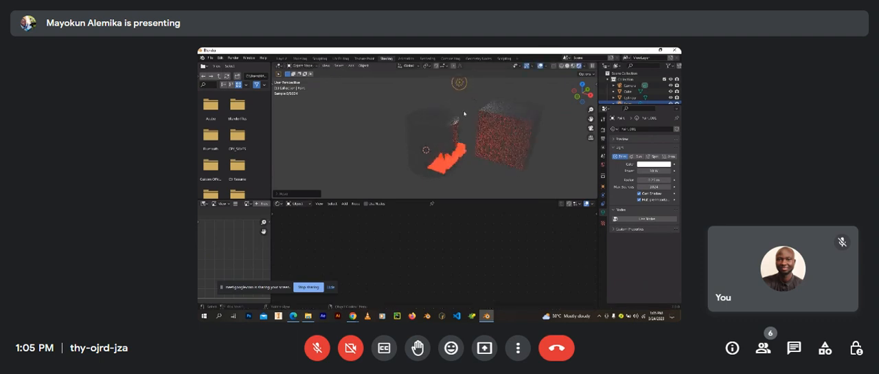
Step: Set the point light's power to 100 W
middle_drag(467, 111, 486, 134)
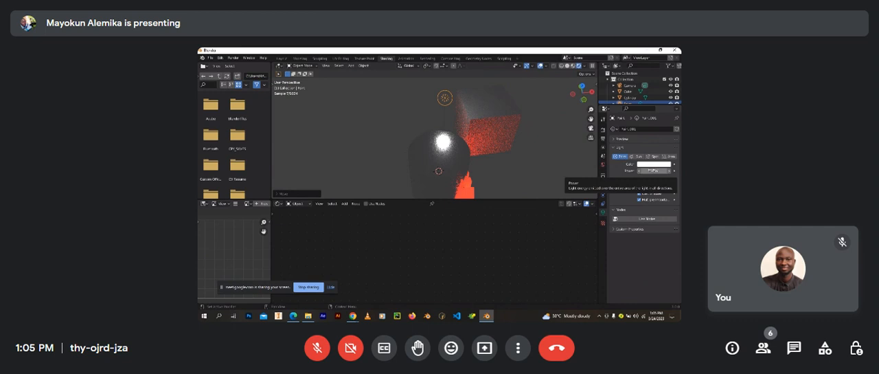
click(651, 170)
text(100)
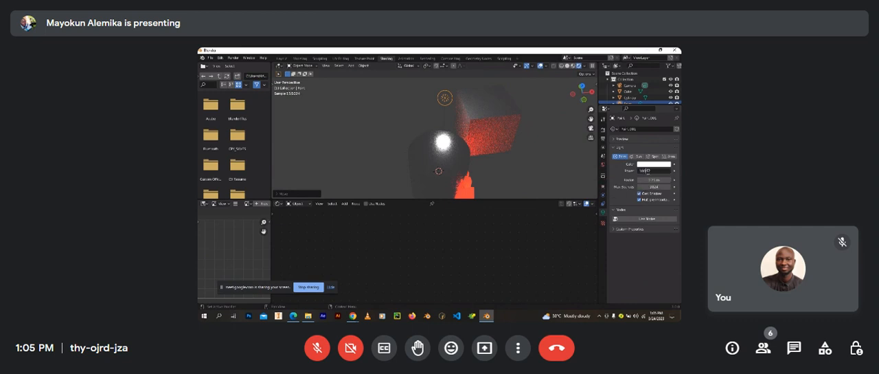
key(Return)
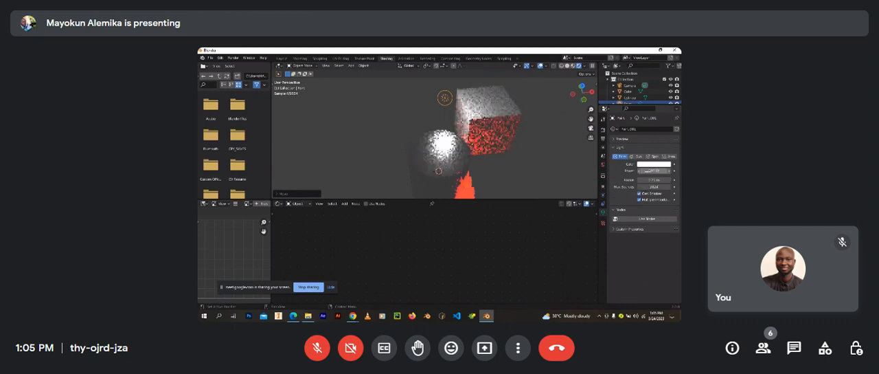
Step: Enlarge the point light's radius to about 1.6 m to spread its light over the cylinder top
middle_drag(483, 147, 476, 144)
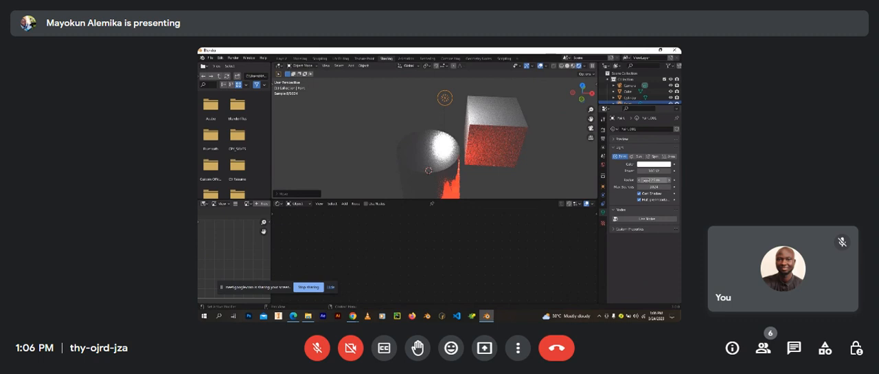
drag(646, 180, 205, 191)
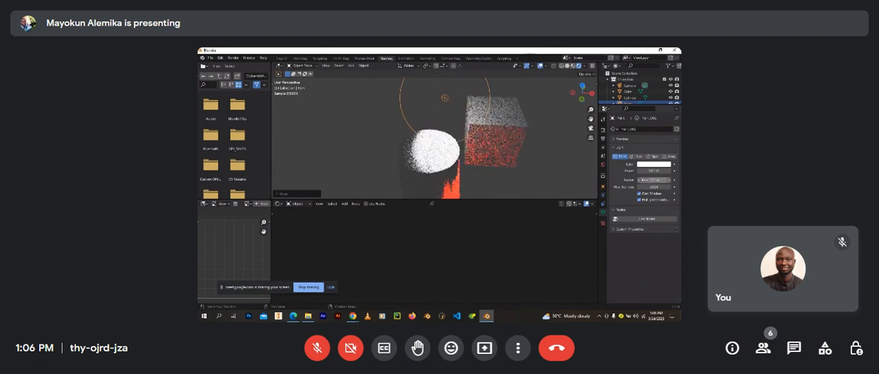
drag(645, 180, 664, 183)
mouse_move(444, 153)
middle_down()
mouse_move(540, 149)
mouse_move(409, 146)
mouse_move(432, 146)
middle_up()
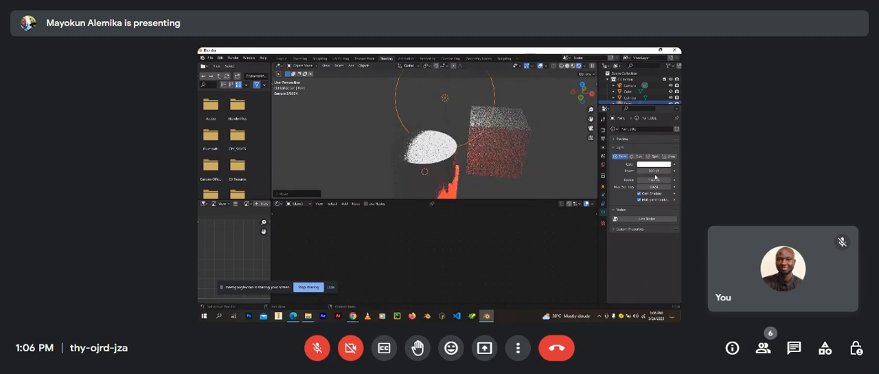
Step: Raise the point light's power to 1000 W and inspect the lit scene from the other side
click(646, 171)
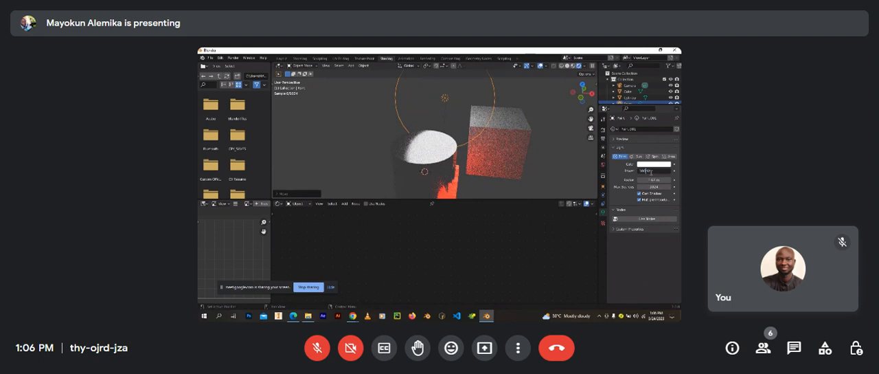
key(Return)
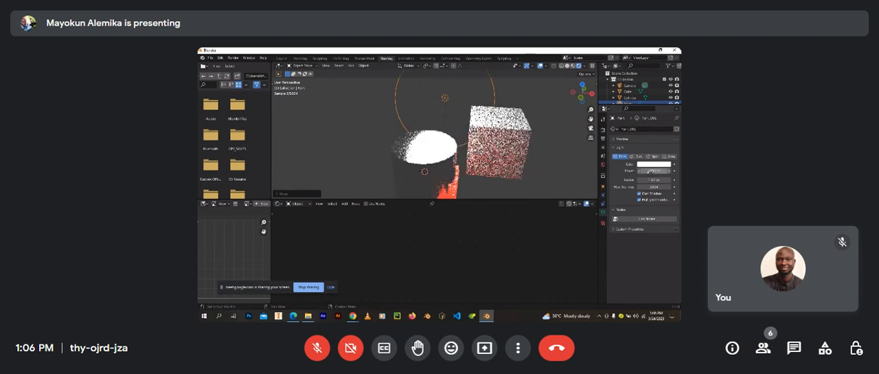
middle_drag(510, 169, 462, 121)
scroll(462, 122, down, 5)
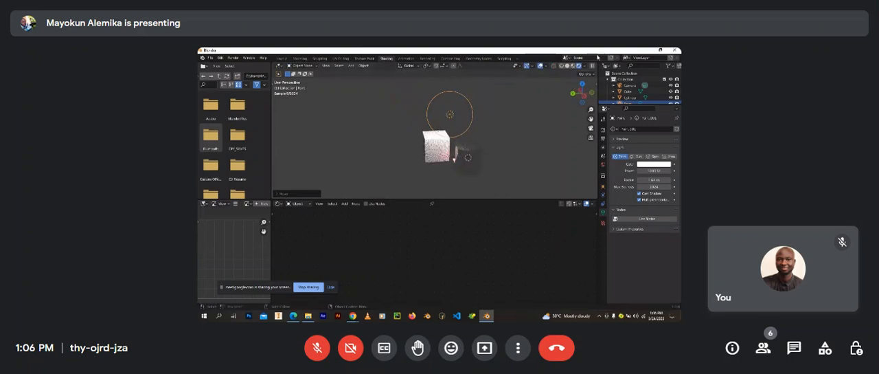
Step: Switch to the Layout workspace and display the cylinder, cube and point light in Rendered shading
click(573, 66)
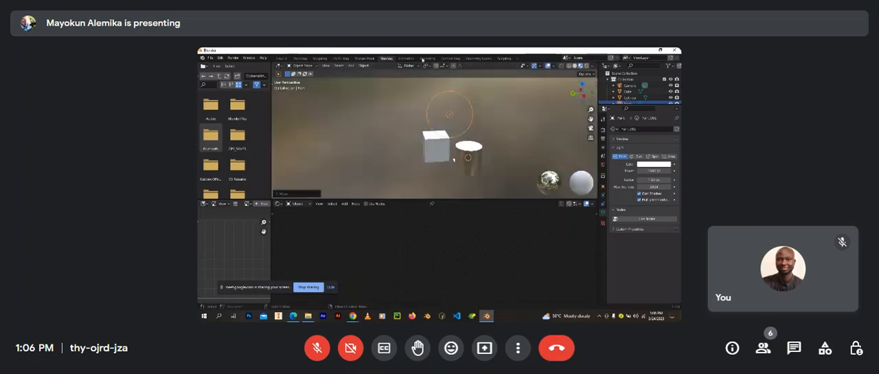
click(279, 59)
scroll(385, 167, down, 3)
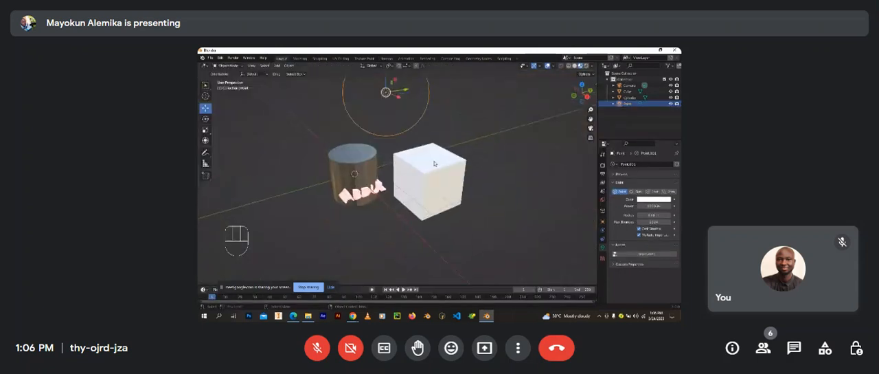
click(582, 66)
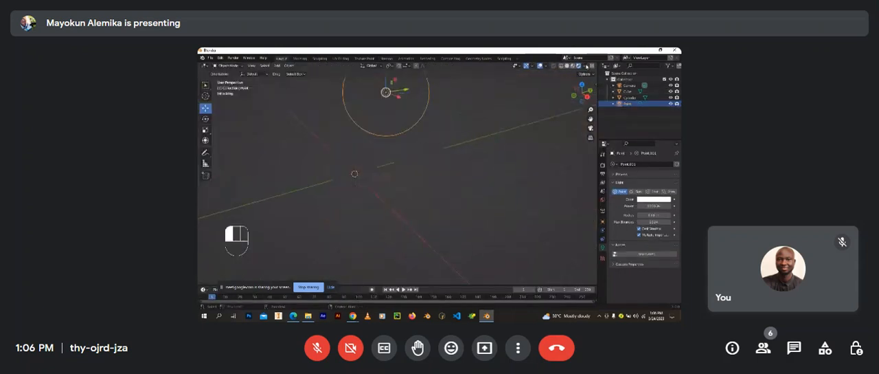
Step: Duplicate the cube and place the copy beside it, on the side away from the cylinder
shift+middle_drag(412, 151, 418, 195)
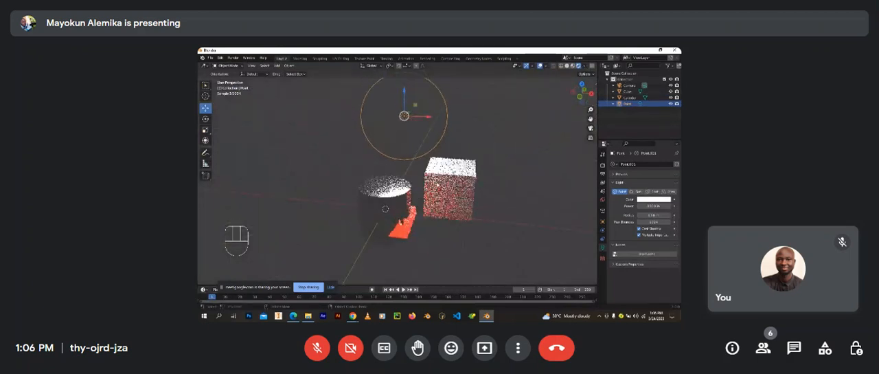
click(447, 183)
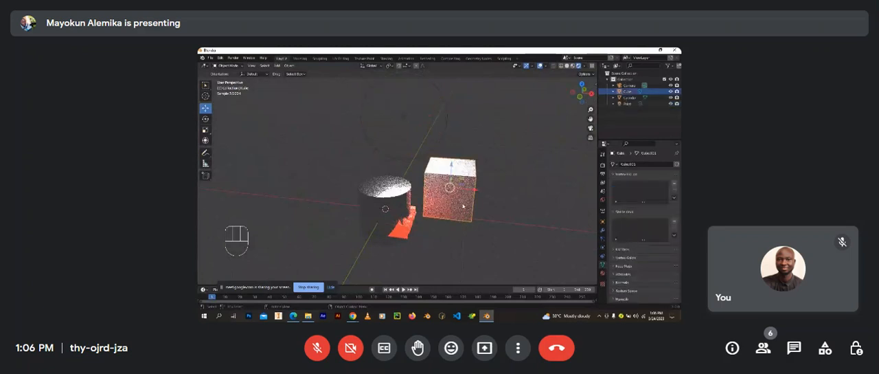
key(shift+d)
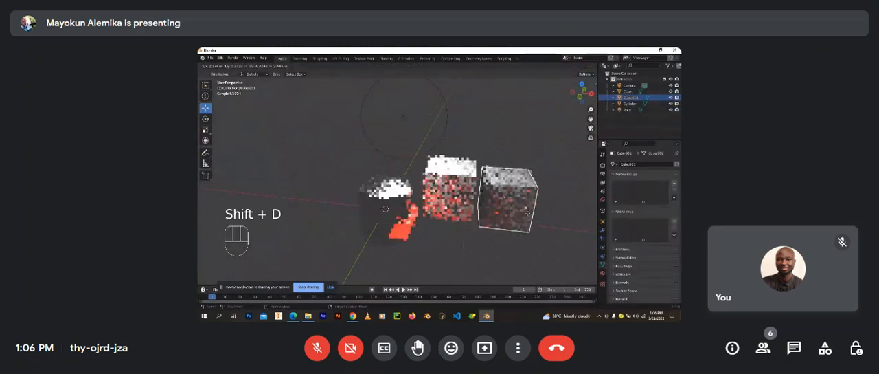
click(540, 200)
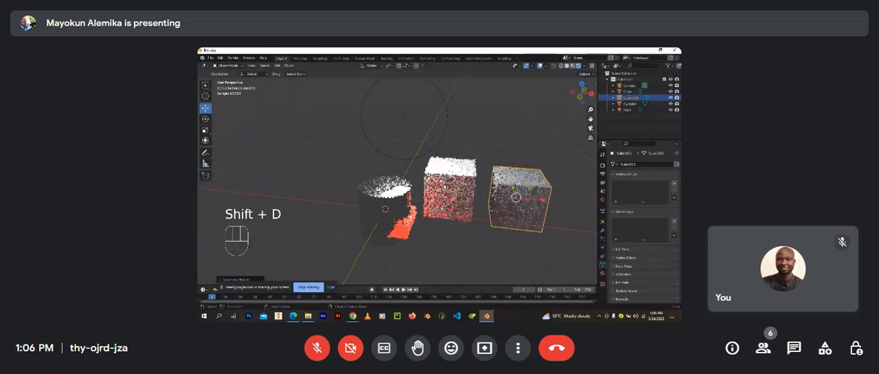
Step: Raise the point light vertically to a higher position above the cylinder and the two cubes
click(407, 159)
scroll(407, 156, down, 3)
shift+middle_drag(406, 155, 405, 181)
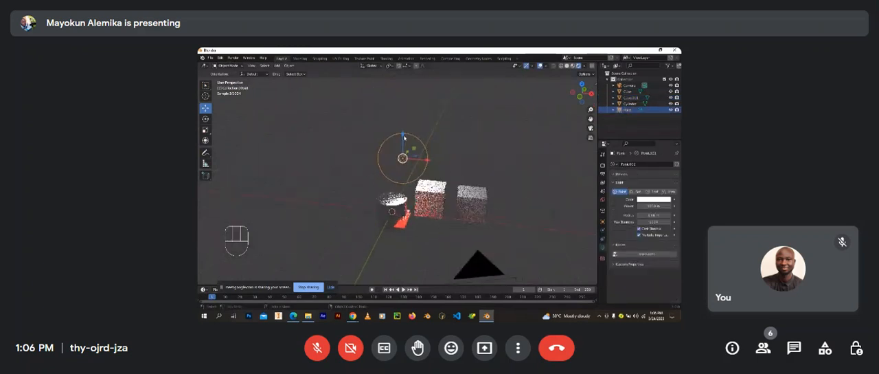
drag(404, 138, 402, 114)
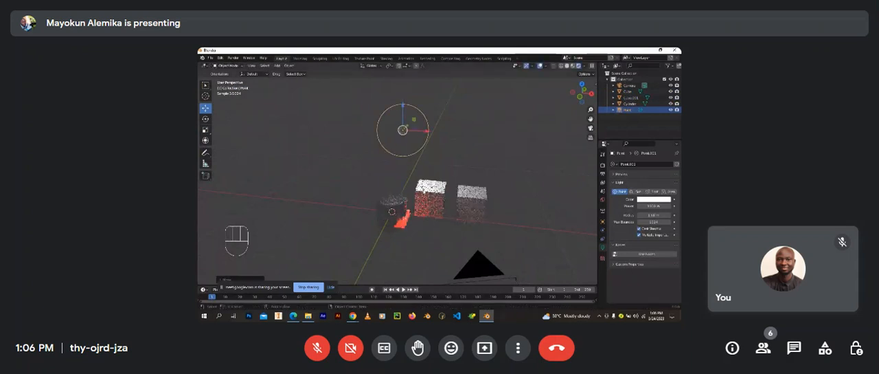
scroll(397, 151, up, 3)
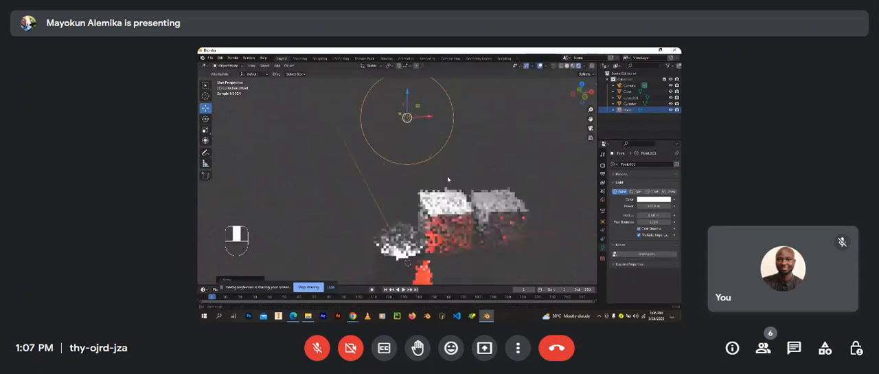
middle_drag(432, 175, 422, 172)
scroll(440, 189, down, 4)
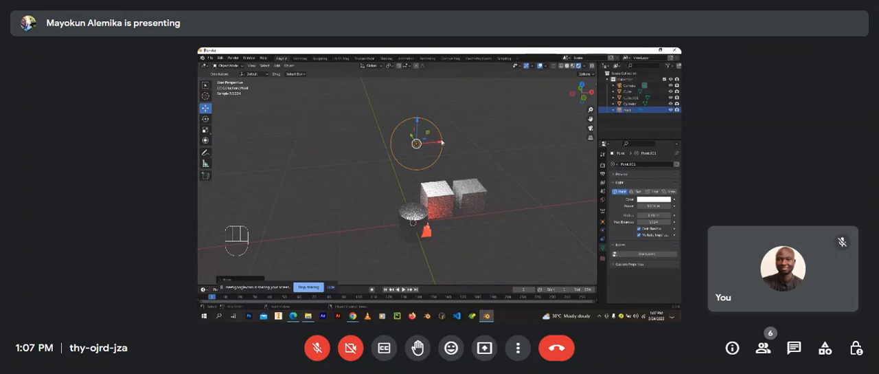
Step: Shift the point light along X, place a duplicate farther along X, and inspect how both lights illuminate the objects
click(416, 144)
drag(417, 143, 399, 155)
key(shift+d)
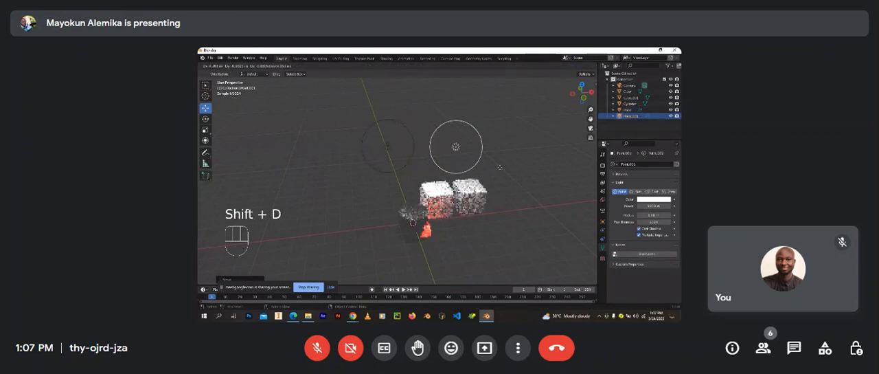
key(x)
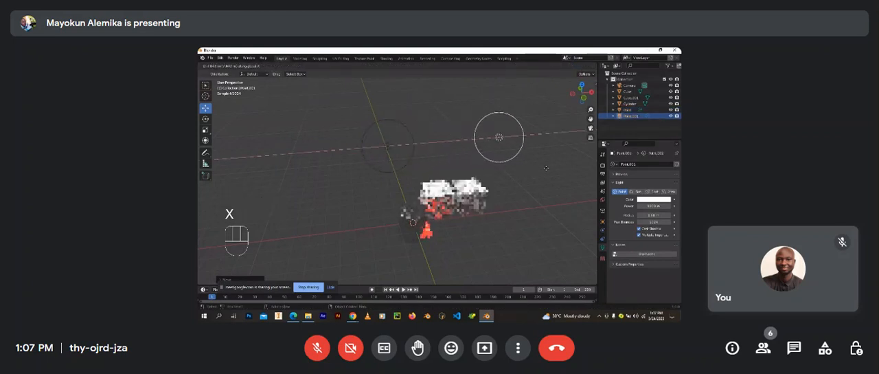
click(550, 167)
click(418, 165)
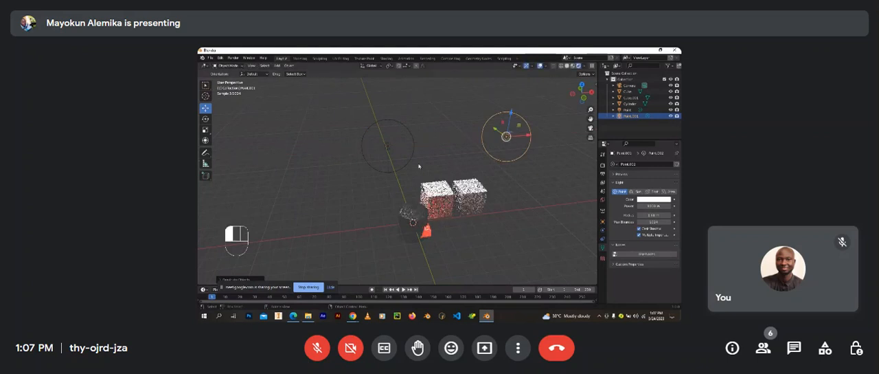
scroll(418, 165, up, 3)
middle_drag(418, 164, 406, 176)
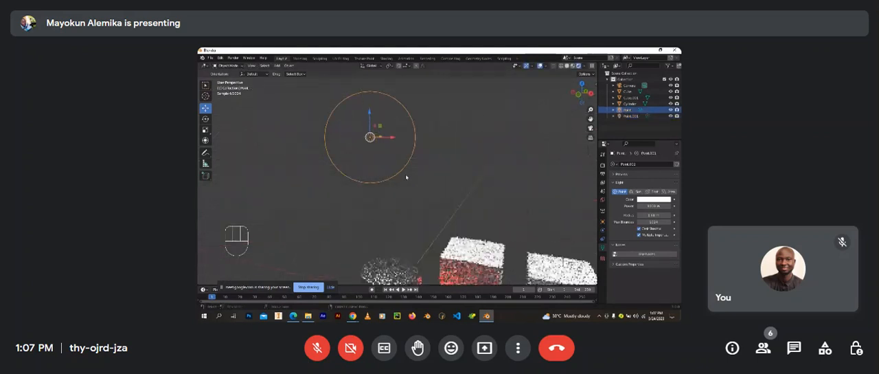
scroll(403, 171, down, 4)
shift+middle_drag(502, 181, 476, 178)
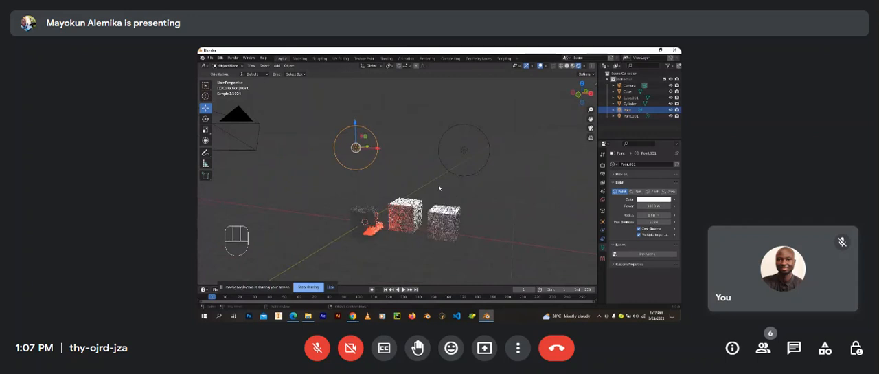
scroll(439, 187, up, 2)
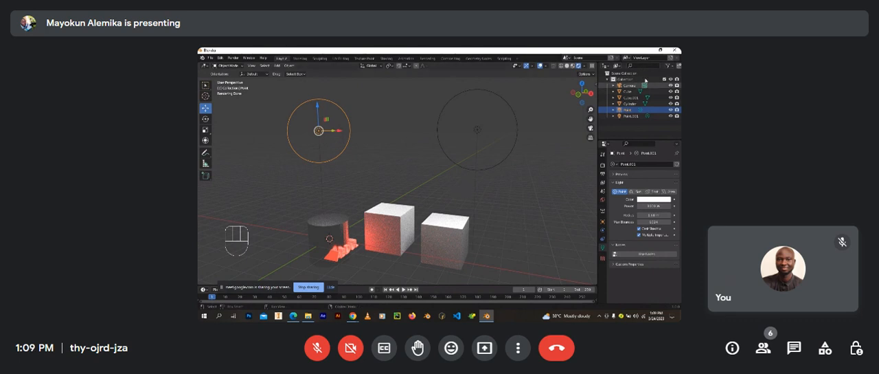
Step: Delete both point lights and display the scene in Rendered shading
key(x)
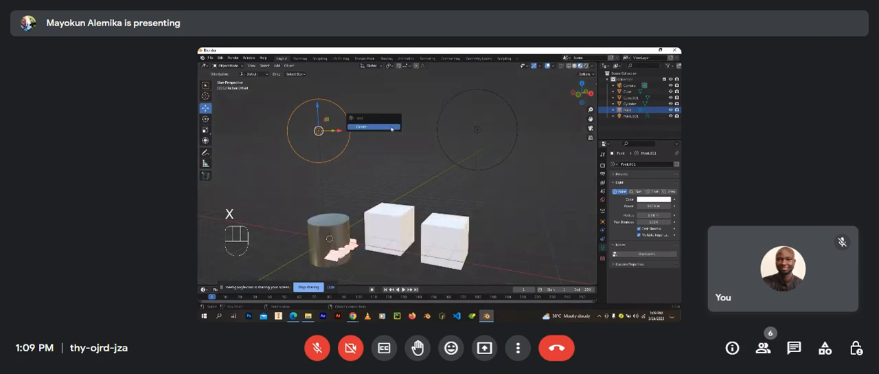
click(364, 123)
key(x)
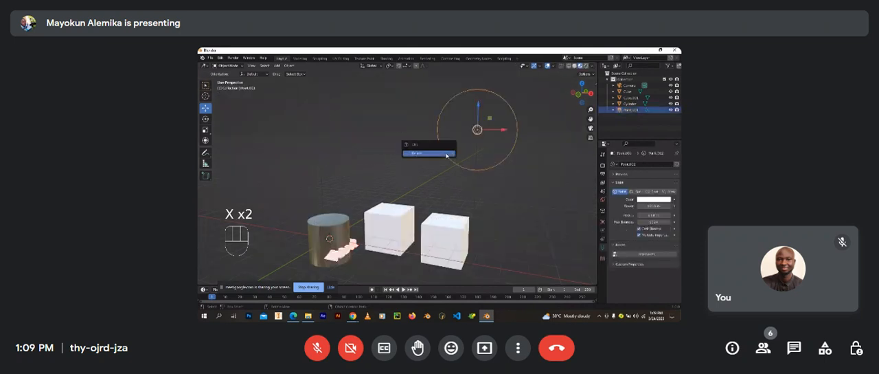
click(446, 152)
scroll(375, 191, down, 3)
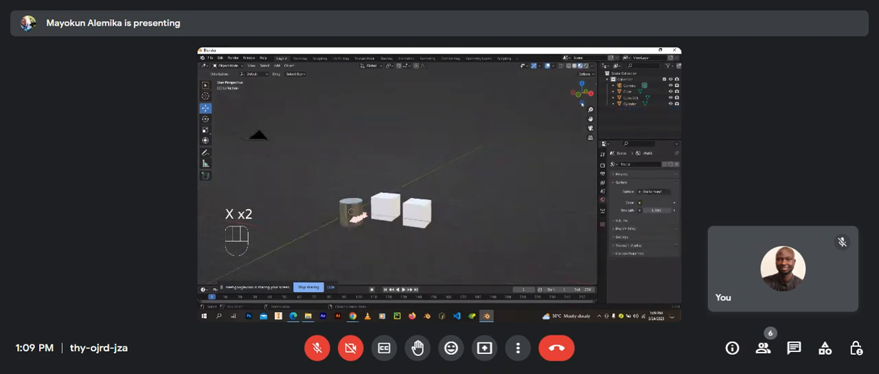
click(587, 66)
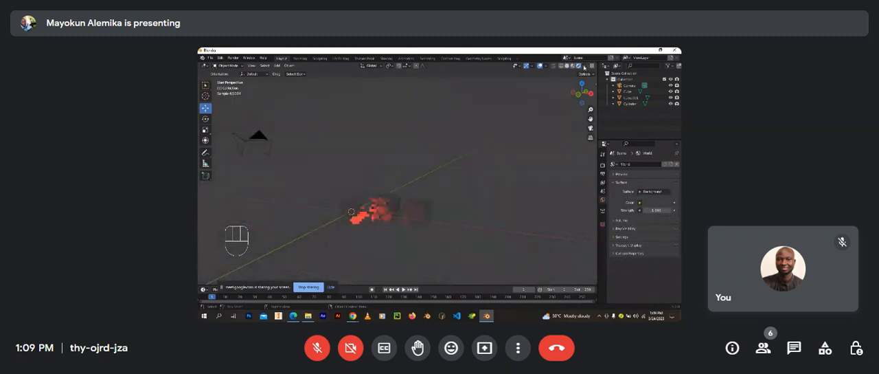
Step: Examine from several angles and distances how the glowing text alone lights the cylinder and the two cubes
scroll(377, 184, up, 3)
scroll(363, 228, up, 2)
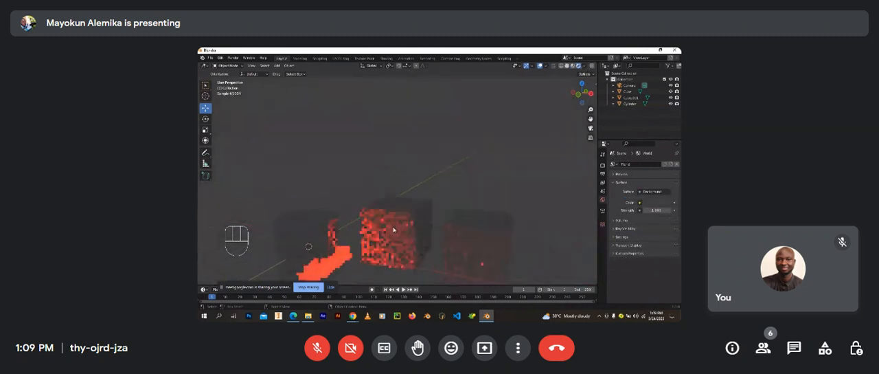
scroll(396, 203, up, 2)
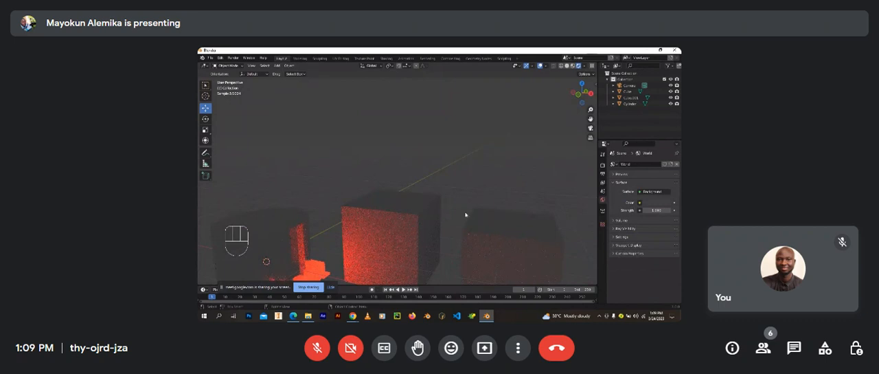
shift+middle_drag(436, 221, 392, 179)
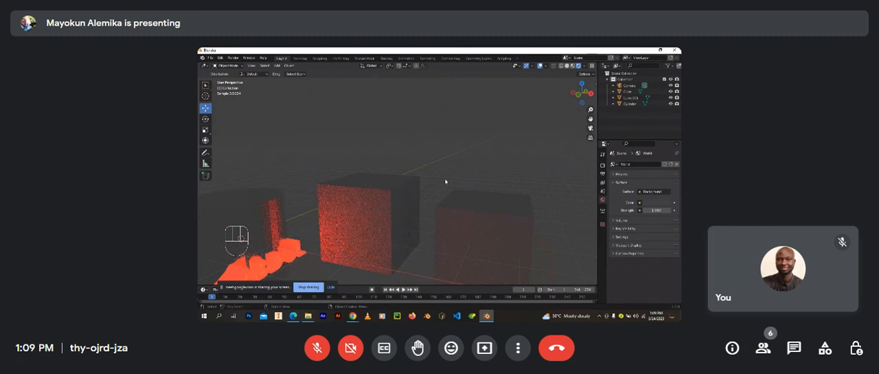
drag(404, 84, 502, 141)
scroll(472, 152, down, 5)
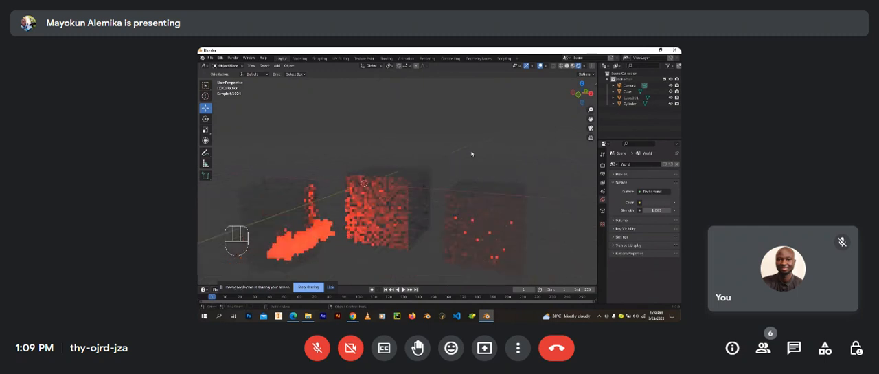
middle_drag(483, 155, 469, 176)
scroll(451, 151, up, 3)
scroll(477, 139, down, 2)
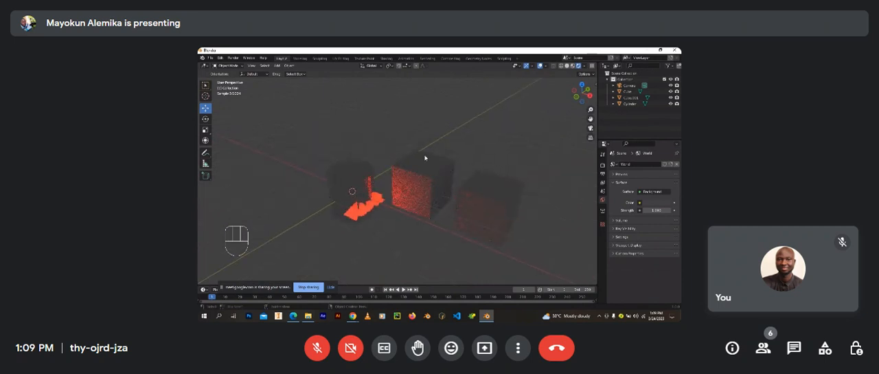
scroll(425, 158, up, 4)
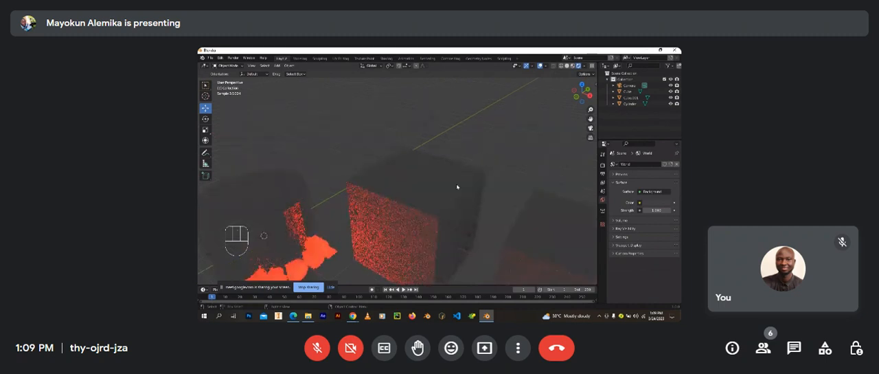
middle_drag(482, 168, 412, 183)
scroll(440, 183, down, 2)
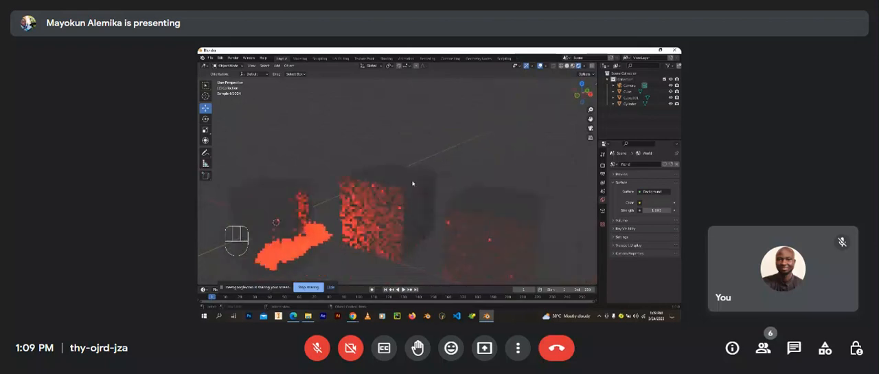
scroll(413, 184, down, 2)
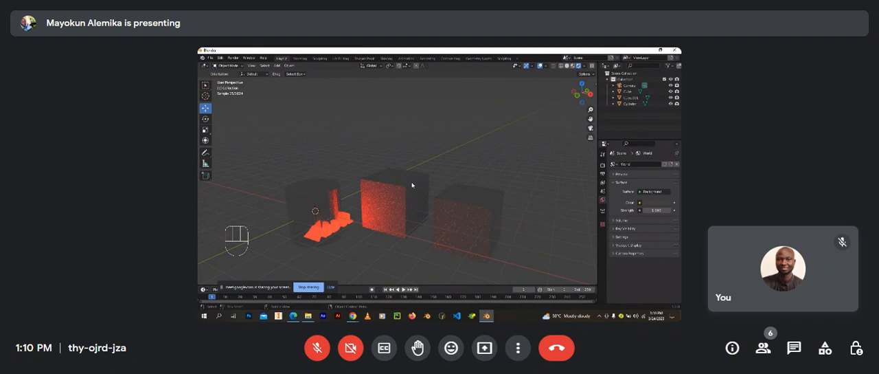
Step: Set the world background colour to white and inspect the cylinder and cubes in the bright surroundings
drag(241, 141, 503, 251)
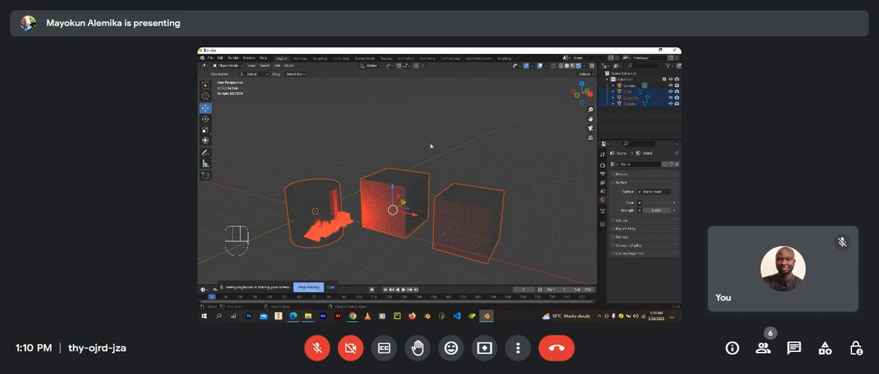
click(479, 158)
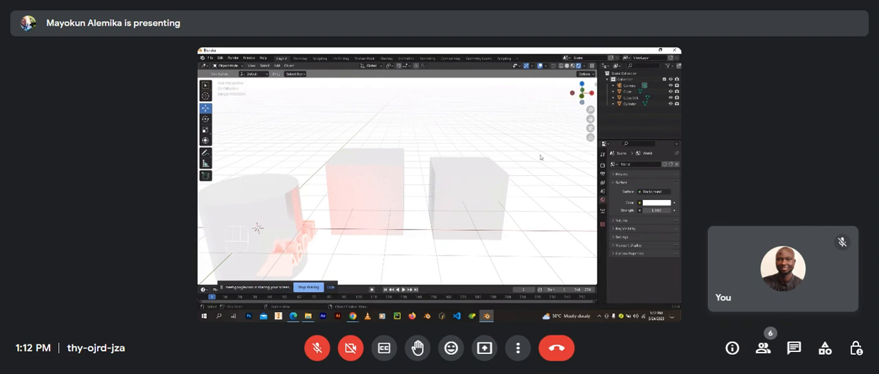
middle_drag(541, 157, 492, 195)
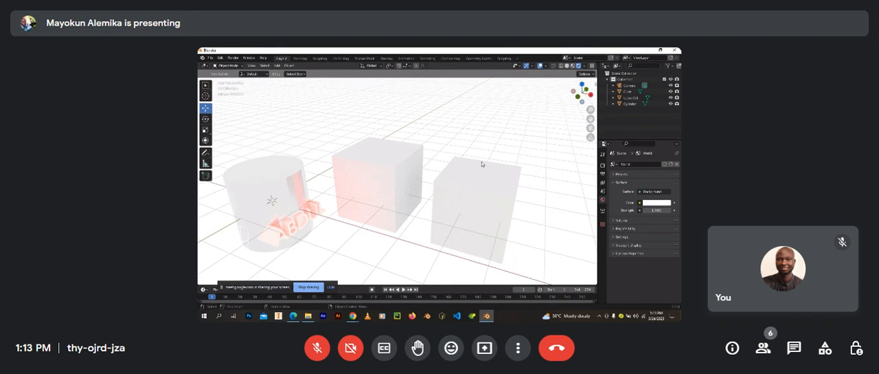
Step: Switch to the Shading workspace and show the nodes of the cylinder's Metal material
click(388, 60)
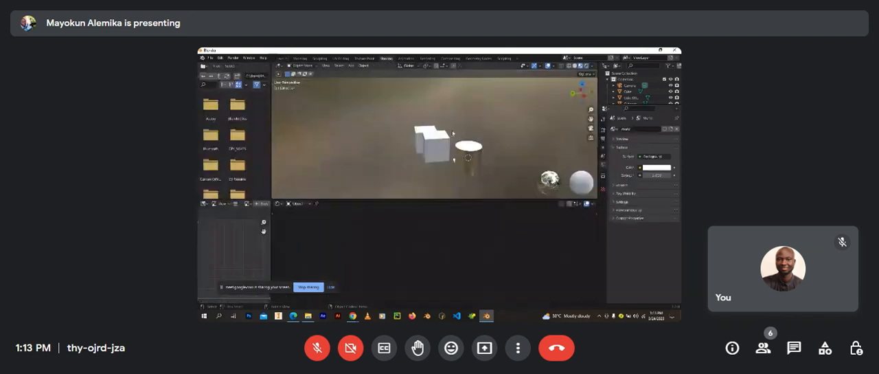
scroll(453, 155, up, 5)
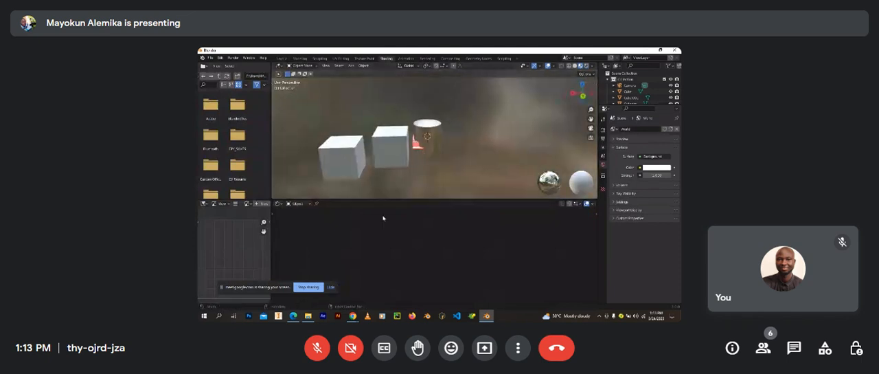
click(425, 141)
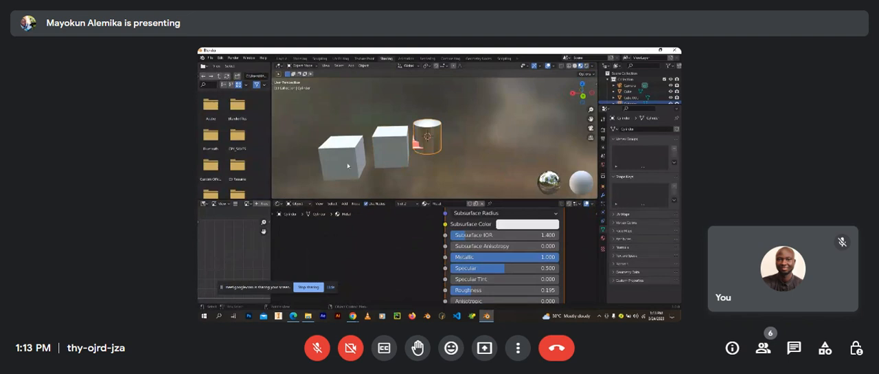
middle_drag(348, 166, 398, 173)
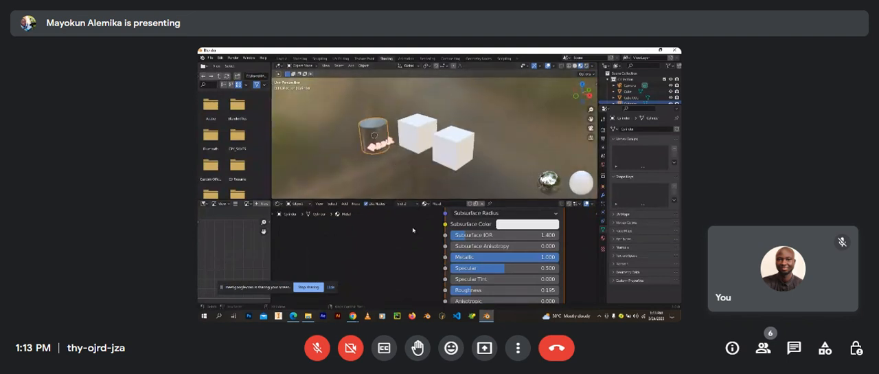
scroll(399, 255, down, 3)
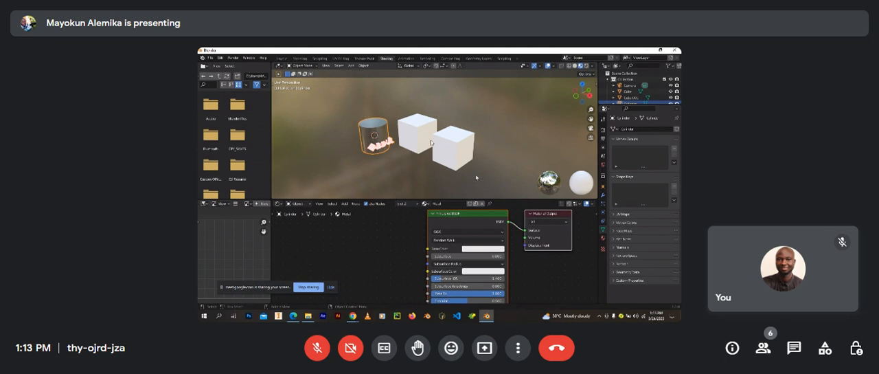
Step: Switch the shader editor from object to World nodes and bring the Background and World Output nodes into view
click(304, 204)
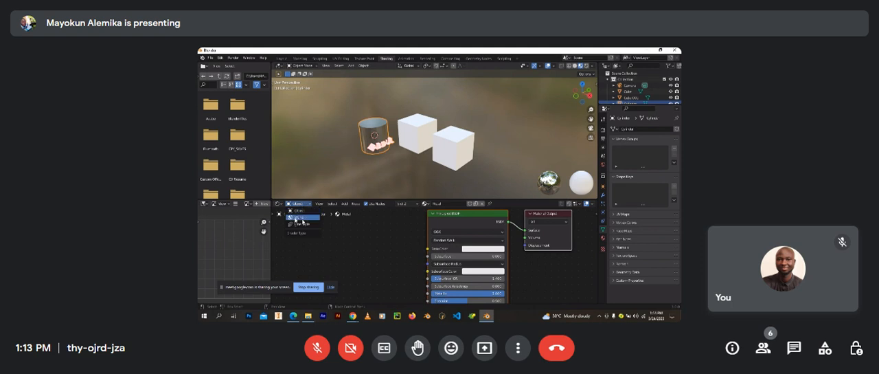
click(295, 218)
middle_drag(384, 233, 355, 229)
click(362, 252)
click(405, 245)
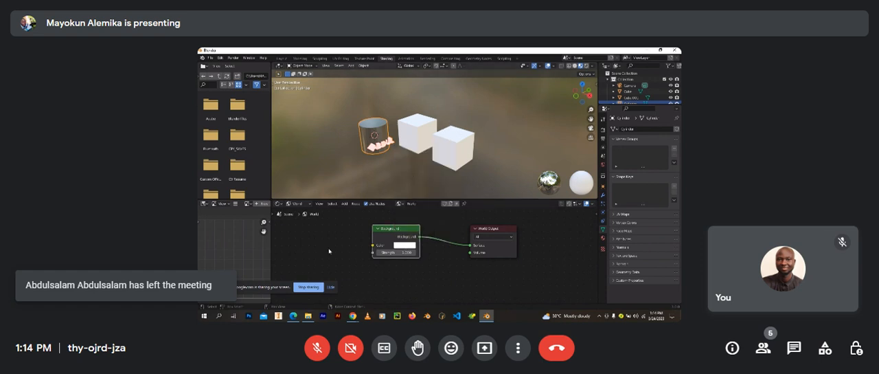
middle_drag(329, 251, 412, 264)
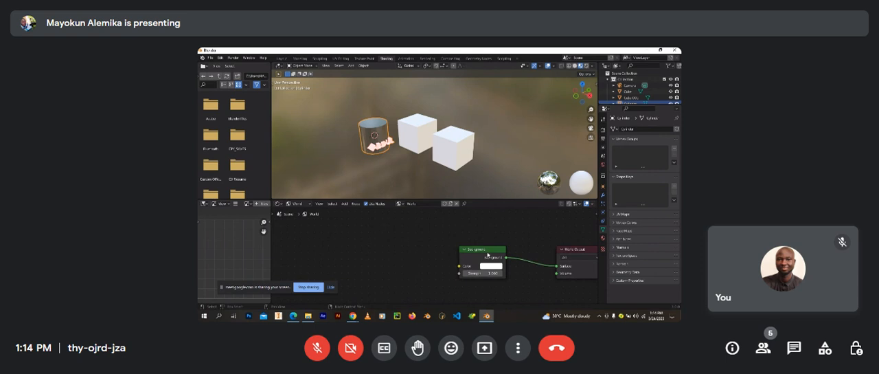
click(487, 254)
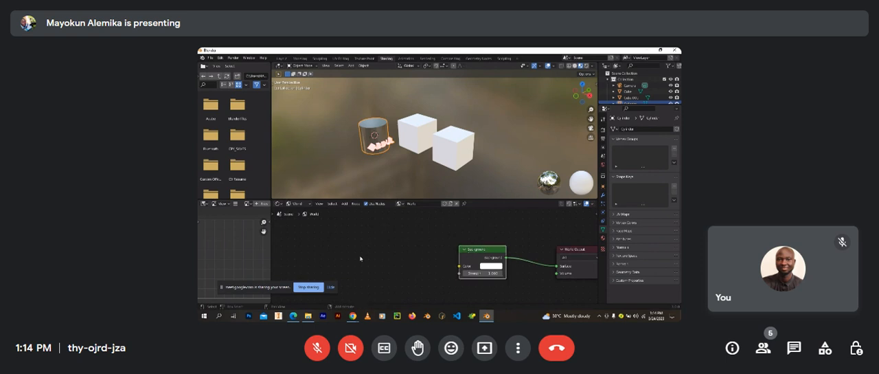
Step: Search for an Environment Texture node and add it beside the Background node in the world node tree
key(shift+a)
click(454, 148)
middle_drag(518, 246, 471, 231)
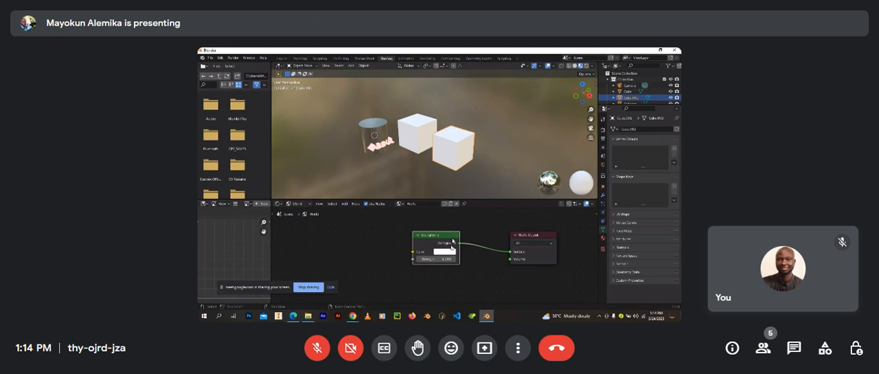
middle_drag(368, 246, 382, 250)
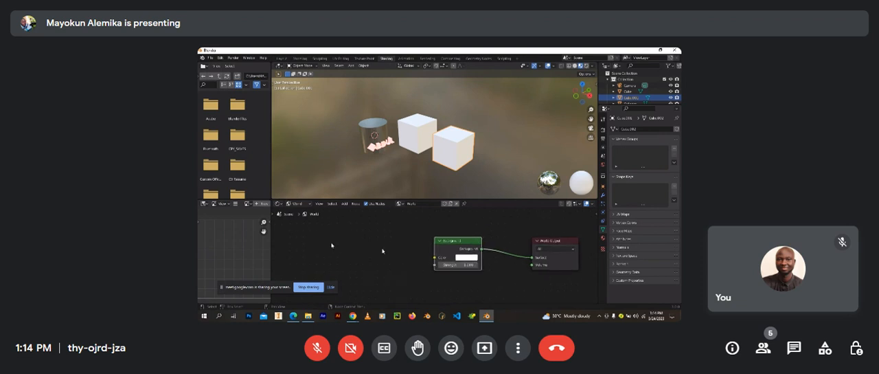
key(shift+a)
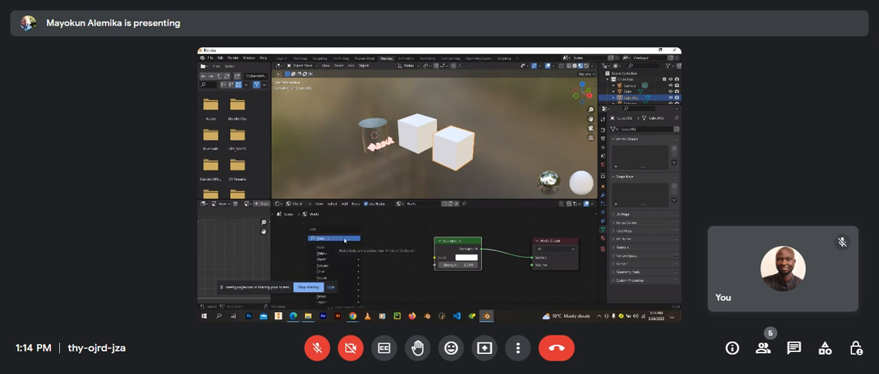
click(344, 239)
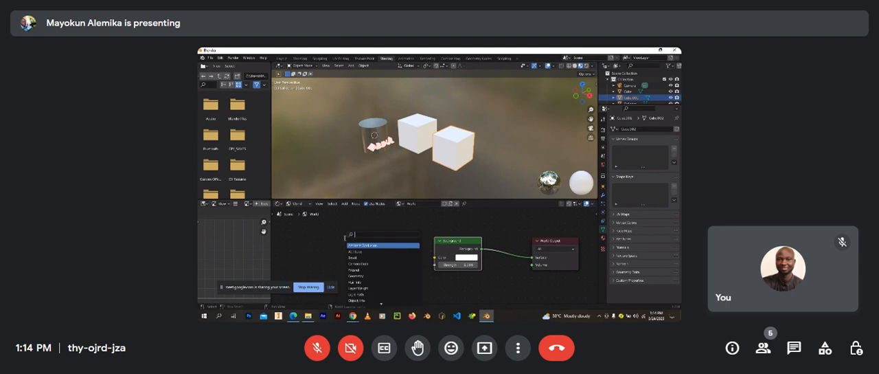
text(env)
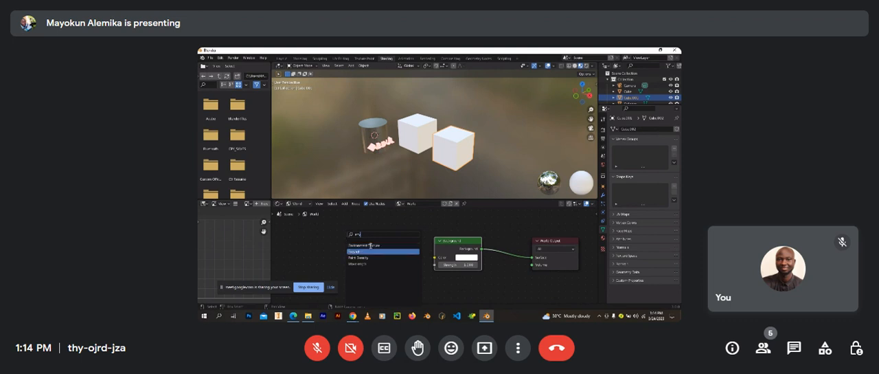
click(370, 246)
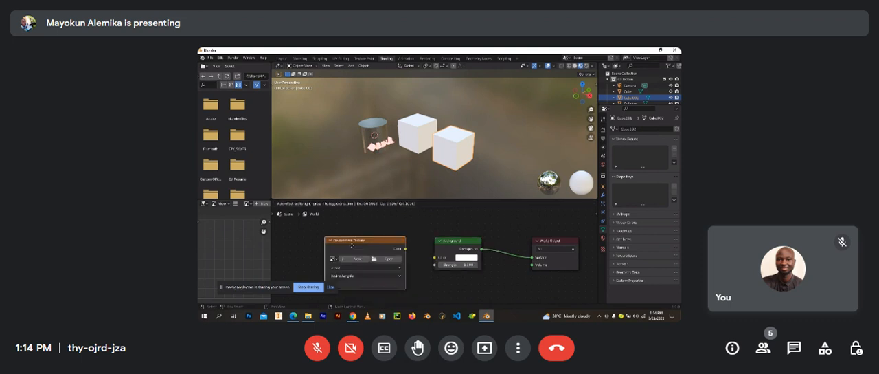
click(351, 245)
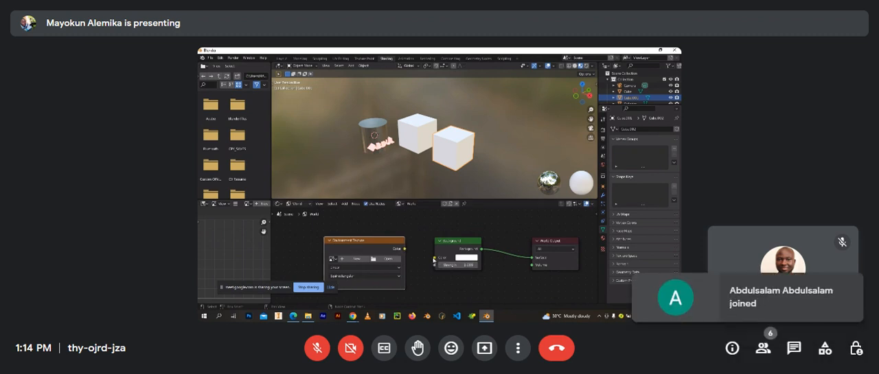
Step: Connect the Environment Texture's Color output to the Background's Color input and display the scene in Rendered shading
drag(405, 249, 434, 258)
click(586, 66)
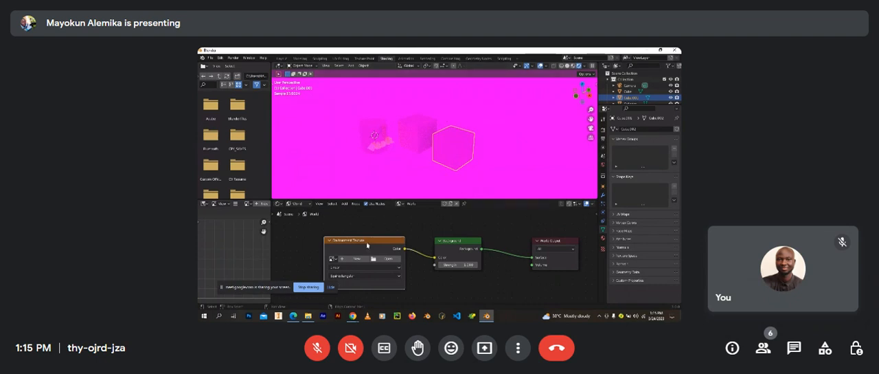
middle_drag(341, 248, 371, 244)
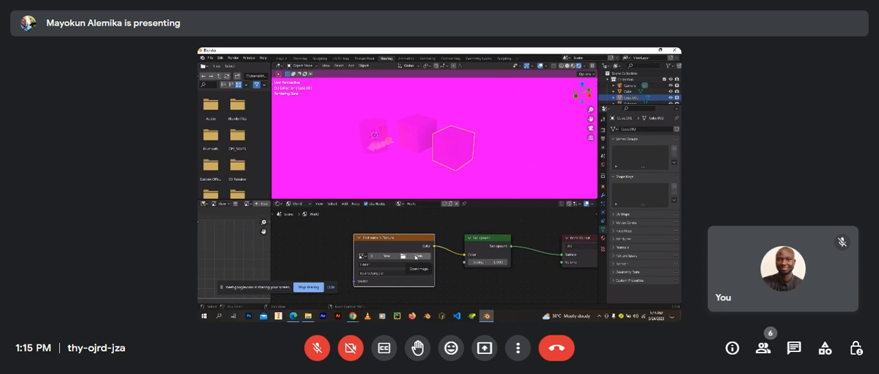
Step: Browse from the Desktop to the HDR image folder and load the brown photostudio HDR into the Environment Texture node
click(416, 256)
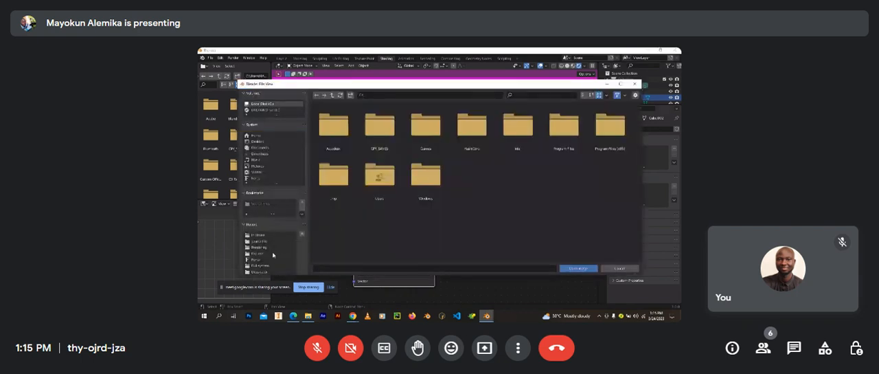
click(272, 142)
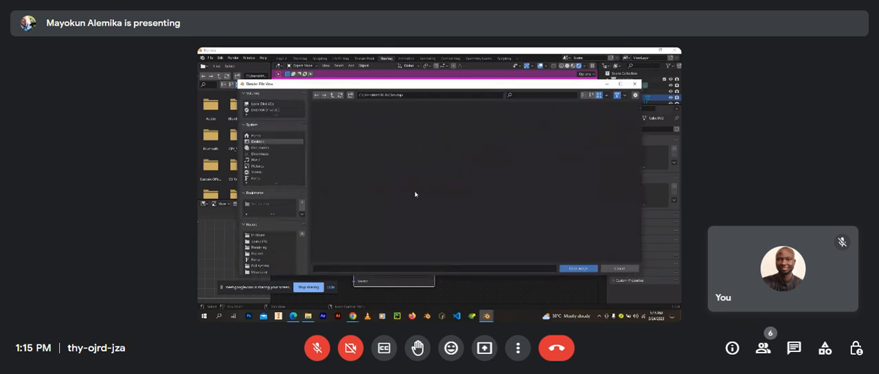
scroll(473, 192, down, 4)
scroll(487, 198, up, 2)
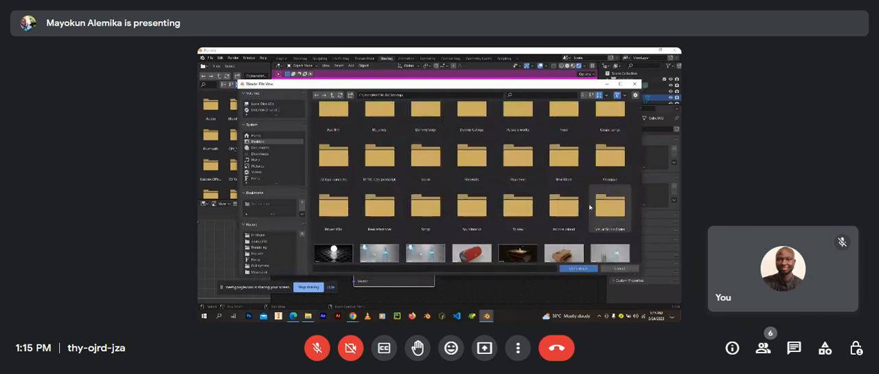
scroll(425, 148, up, 1)
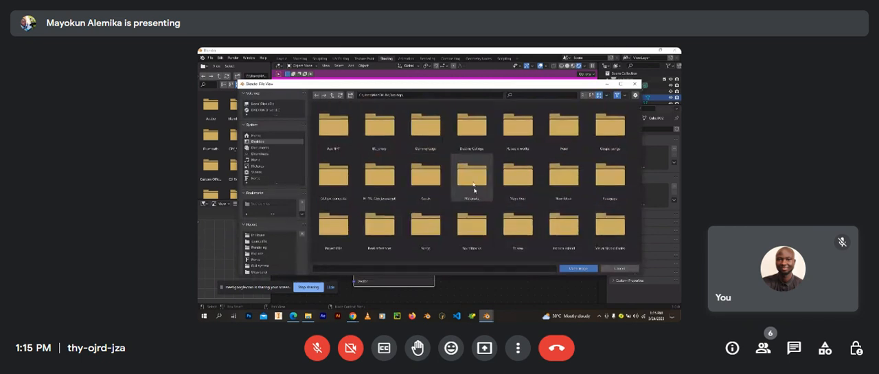
double_click(517, 177)
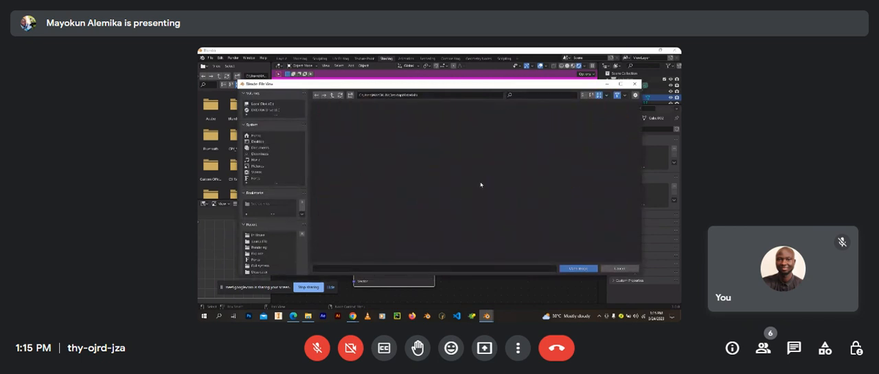
double_click(426, 223)
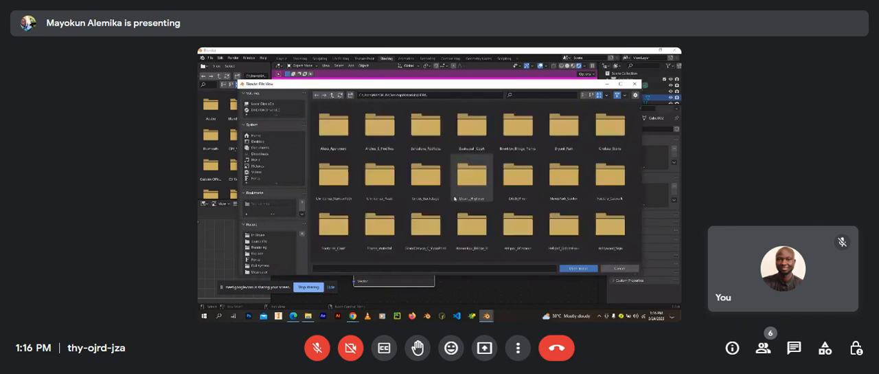
scroll(454, 198, down, 2)
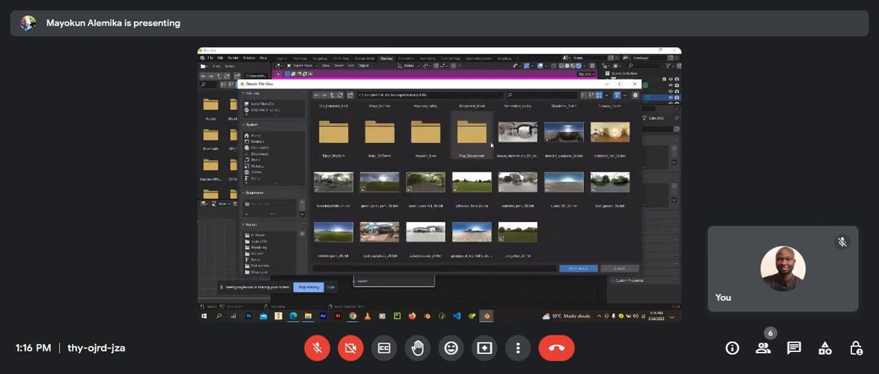
click(528, 133)
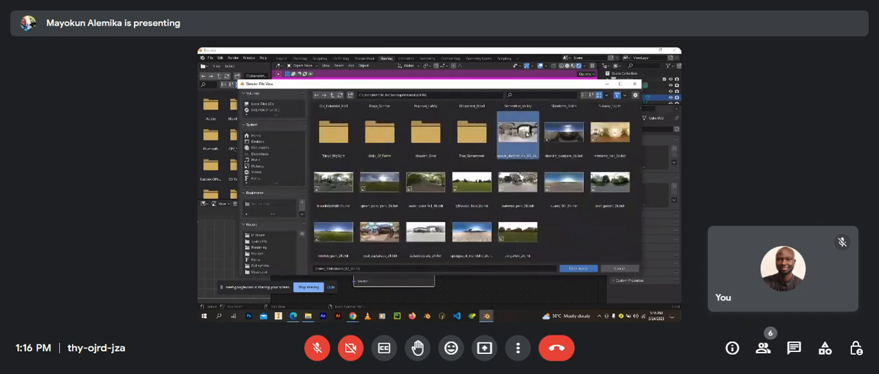
click(578, 268)
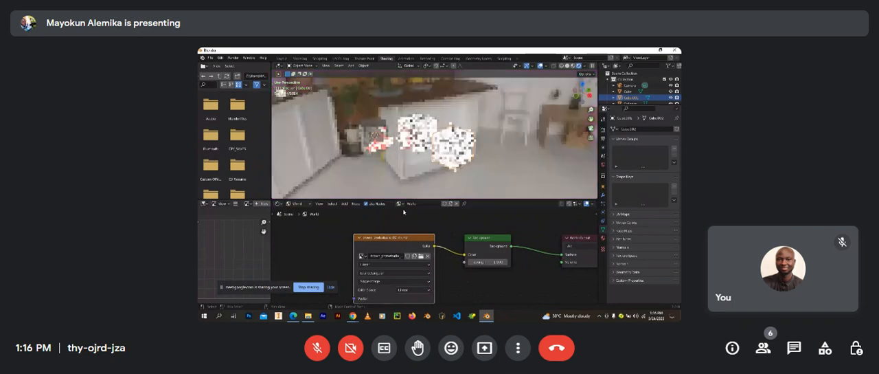
Step: Switch to the Layout workspace and examine the cylinder and cubes against the photostudio environment
click(281, 58)
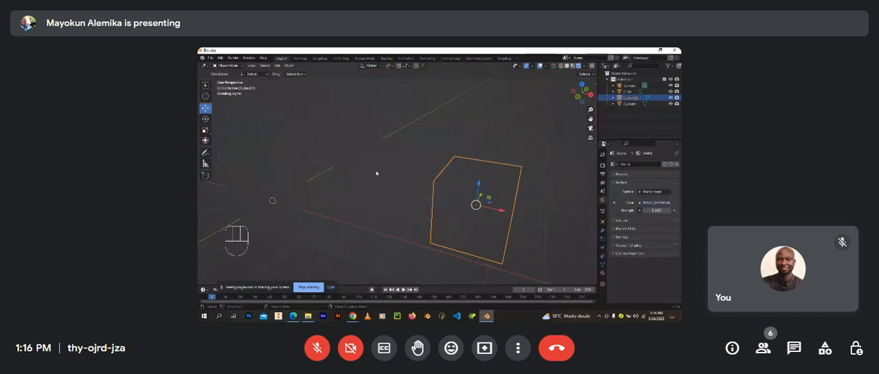
scroll(376, 173, down, 4)
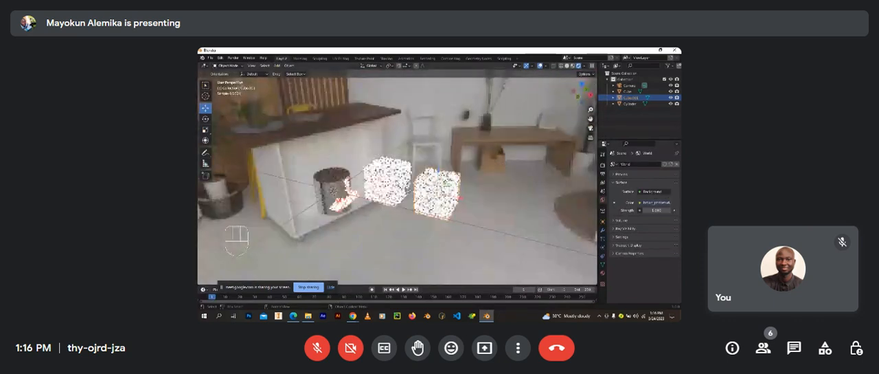
middle_drag(376, 173, 424, 183)
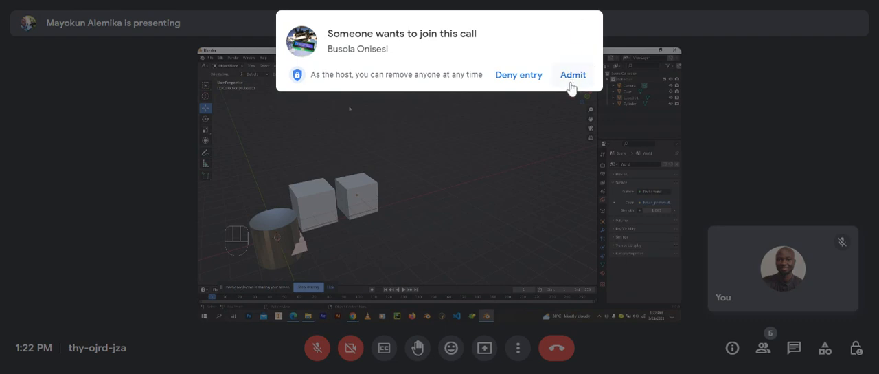
click(572, 84)
Step: Choose the Image Editor in the Texture Paint workspace and examine the cube's UV layout
click(204, 66)
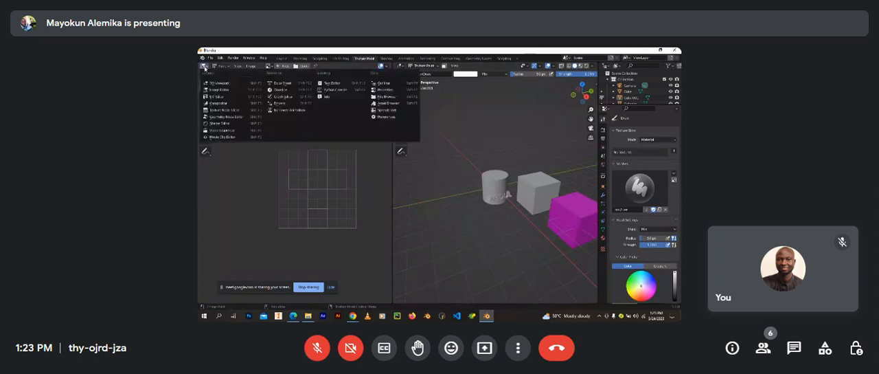
click(235, 90)
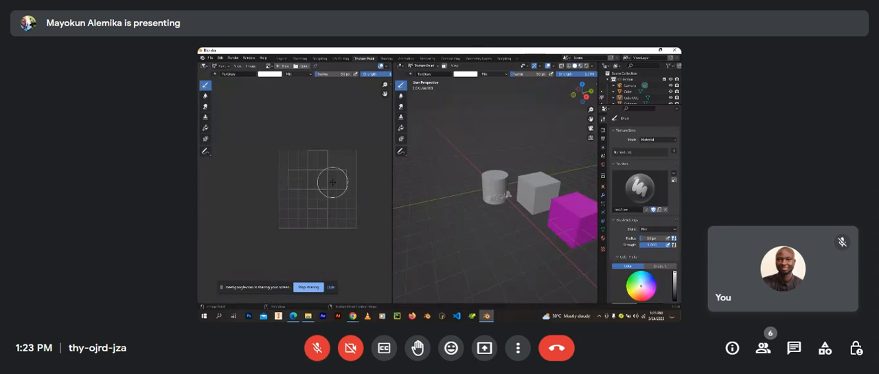
scroll(332, 181, up, 3)
scroll(333, 182, down, 3)
middle_drag(352, 182, 347, 186)
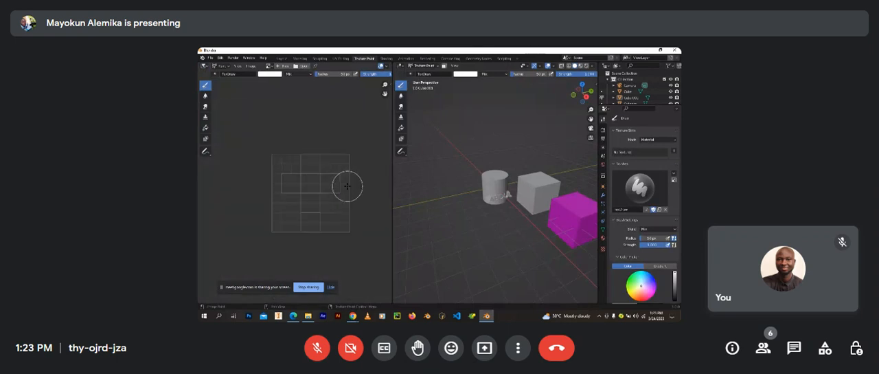
Step: Return to the Shading workspace in Material Preview, select the cube farthest from the cylinder and show its object shader nodes
click(386, 58)
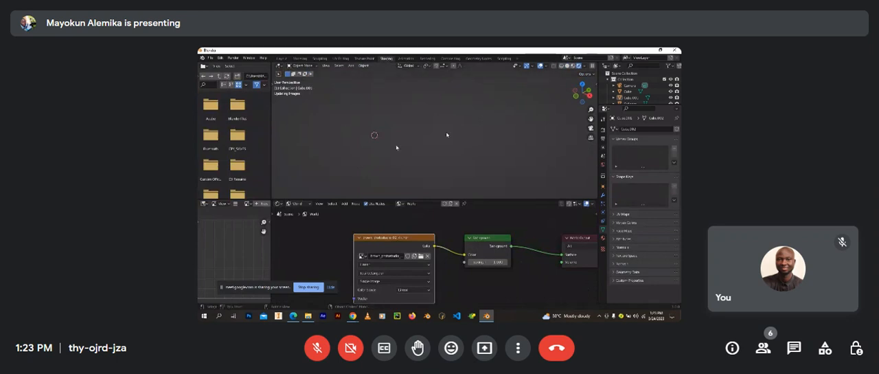
click(572, 66)
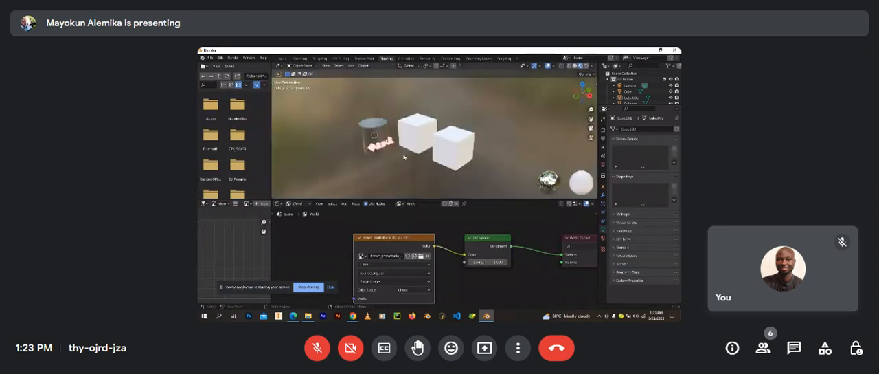
scroll(406, 148, down, 3)
scroll(419, 147, up, 4)
click(399, 149)
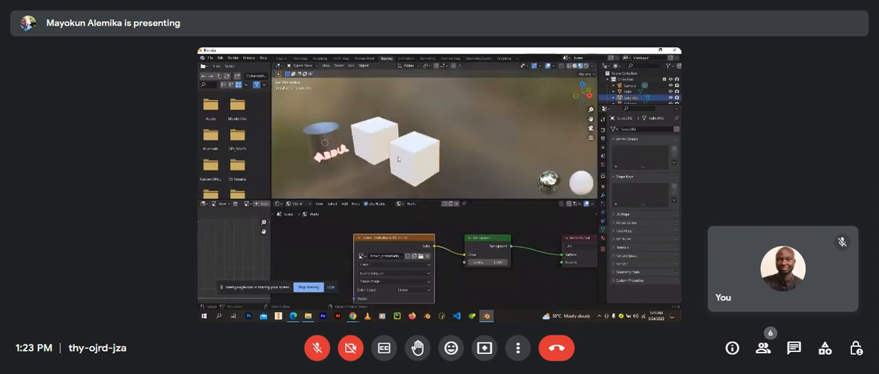
scroll(404, 173, up, 2)
mouse_move(399, 151)
middle_down()
mouse_move(404, 172)
mouse_move(414, 148)
middle_up()
scroll(402, 176, down, 2)
scroll(414, 147, up, 1)
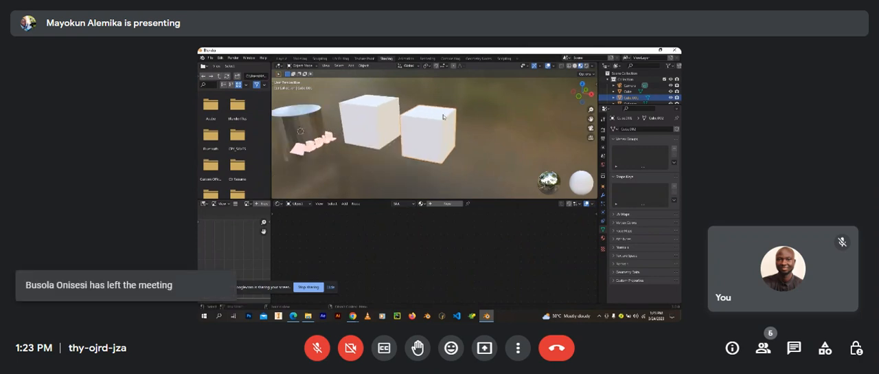
scroll(445, 141, up, 2)
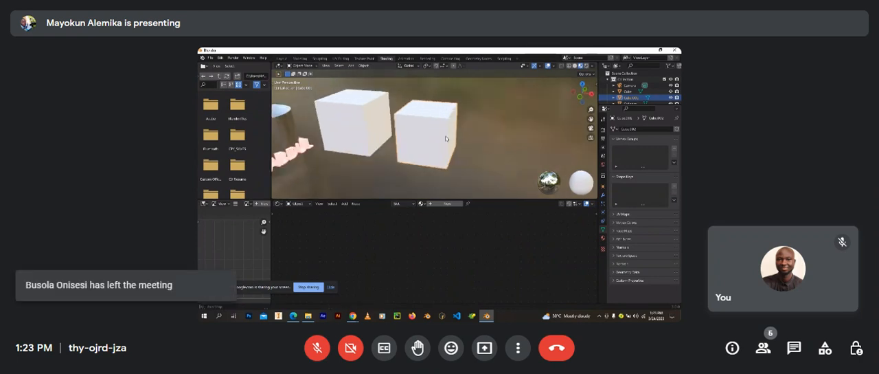
Step: Create a new material for the selected cube and name it Texturepaint
click(441, 204)
double_click(441, 204)
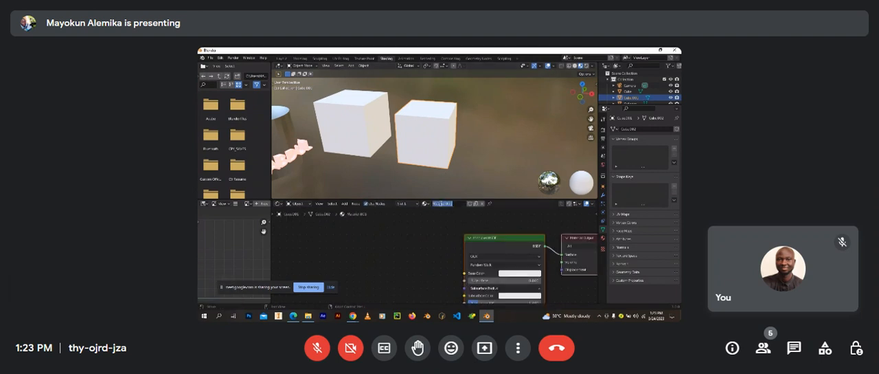
text(N)
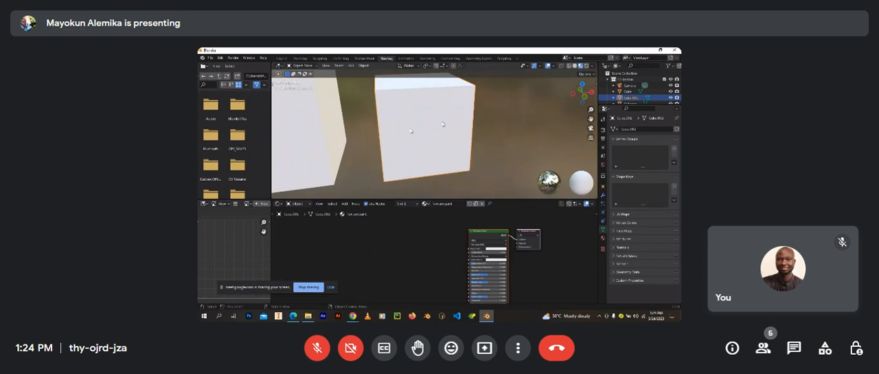
Step: Inset the front face of the selected cube and remove the extra Label material slot
key(Tab)
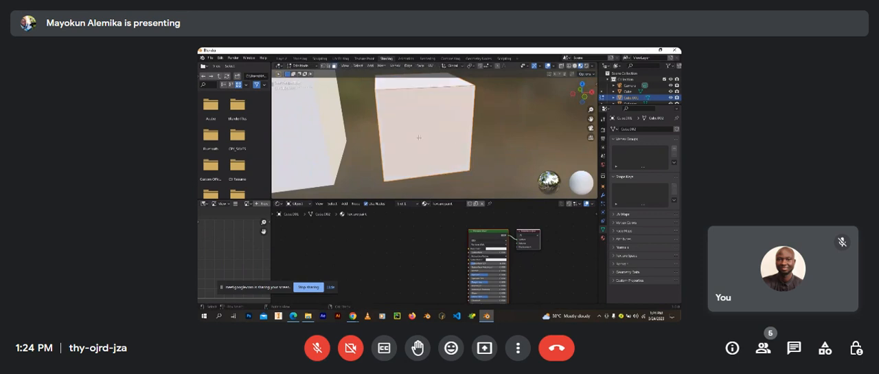
click(420, 138)
key(i)
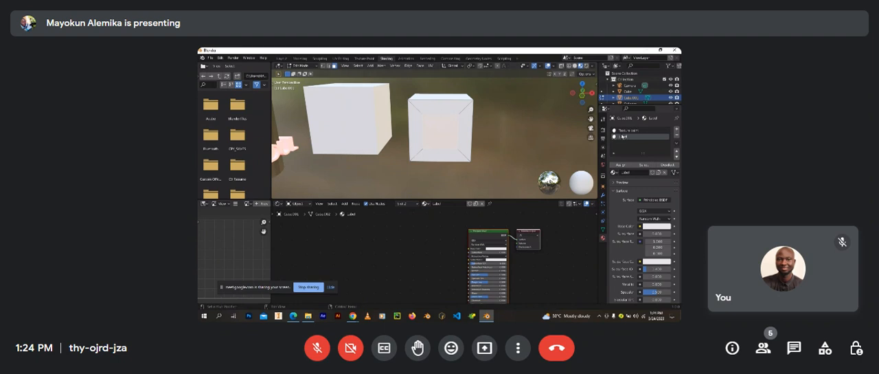
click(676, 134)
key(Tab)
click(677, 134)
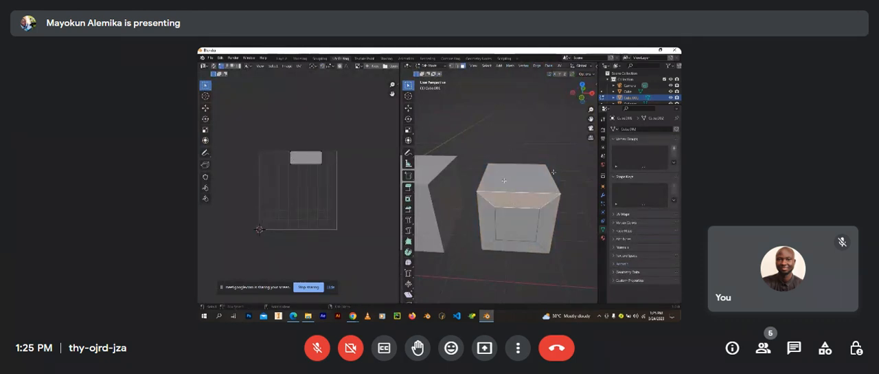
Step: Unwrap all of the cube's faces in the UV Editing workspace and switch to the Texture Paint workspace
click(509, 205)
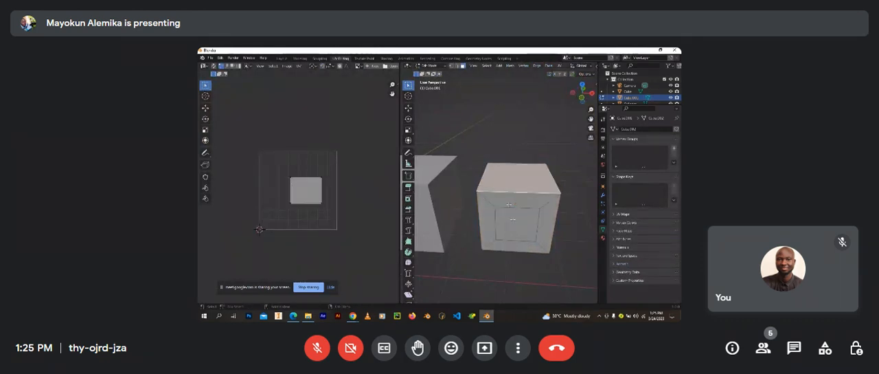
key(a)
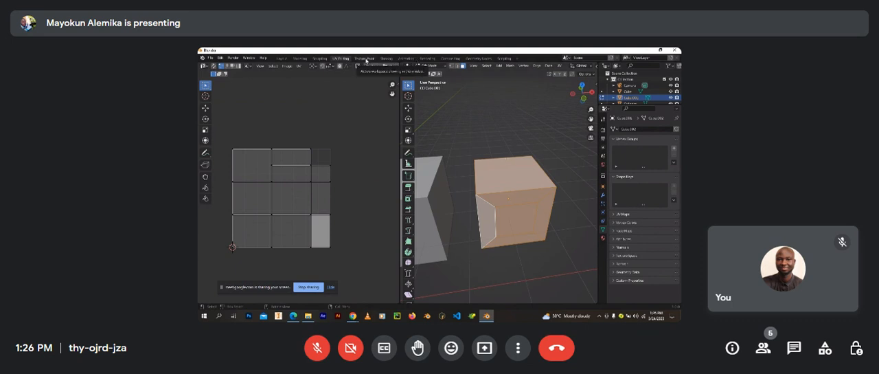
click(365, 59)
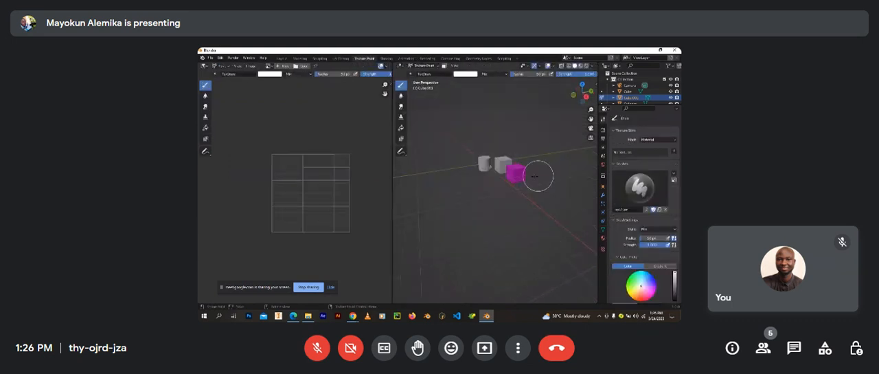
scroll(507, 173, up, 6)
middle_drag(506, 173, 474, 166)
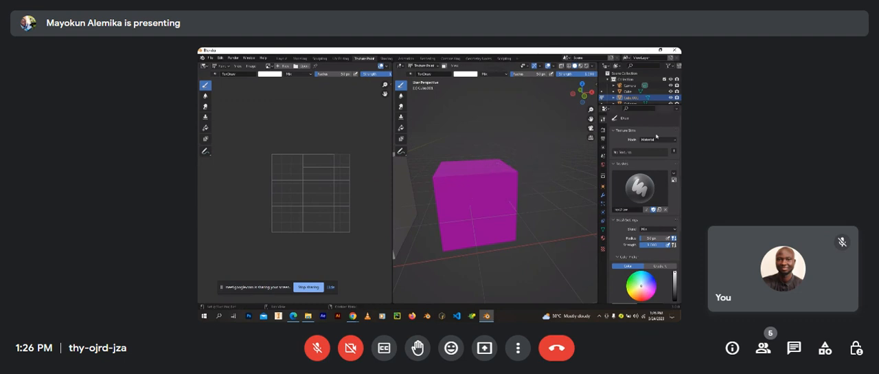
Step: Create a new image texture for the brush and load the green "Green" poster image into it
click(603, 249)
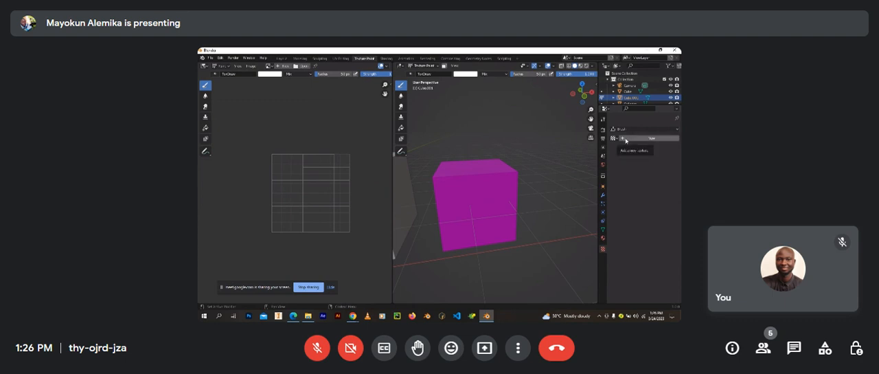
click(625, 140)
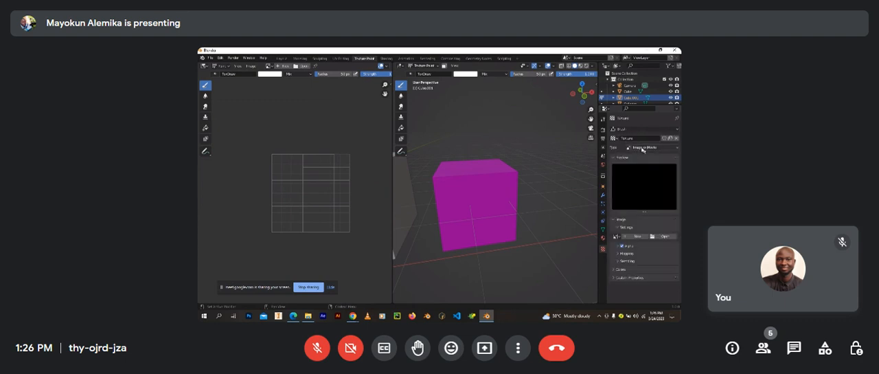
scroll(471, 191, up, 3)
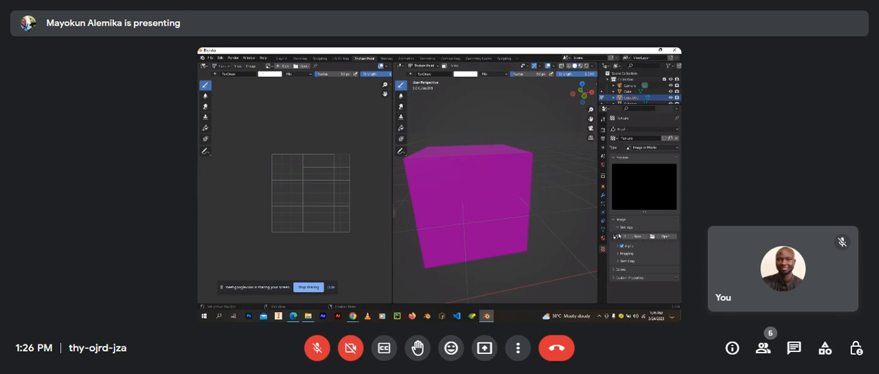
click(658, 238)
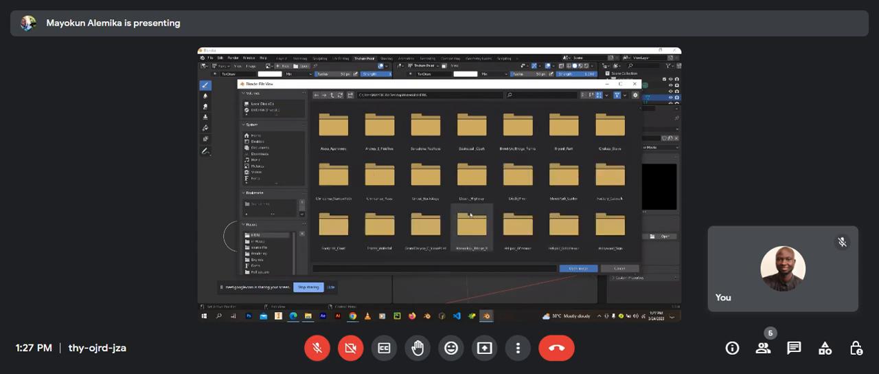
scroll(471, 215, down, 1)
scroll(380, 120, up, 2)
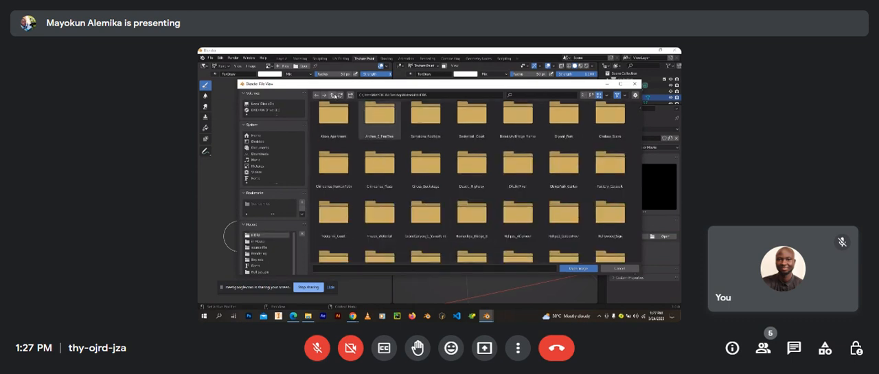
click(330, 98)
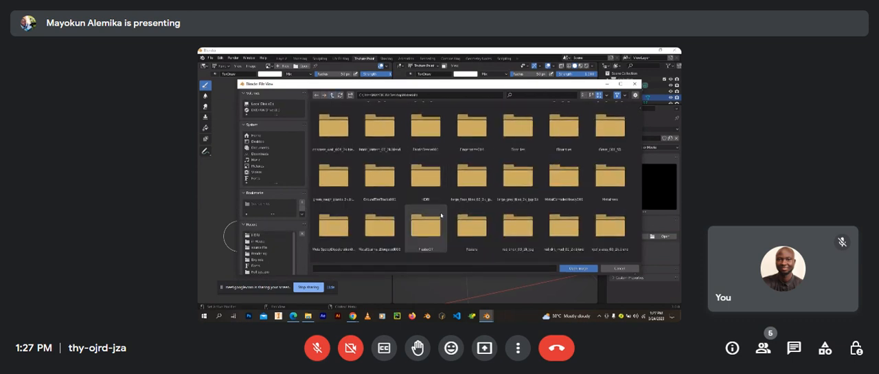
scroll(441, 215, up, 1)
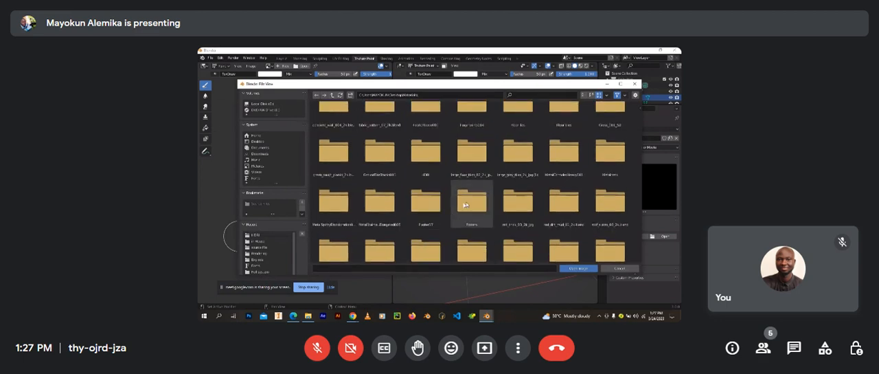
double_click(465, 206)
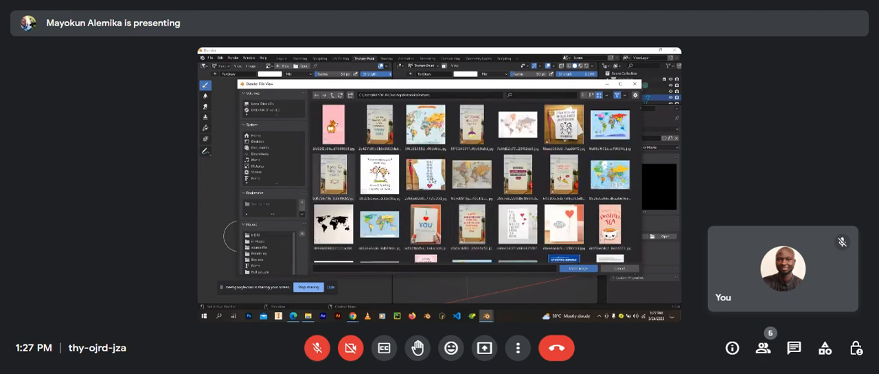
scroll(466, 204, down, 1)
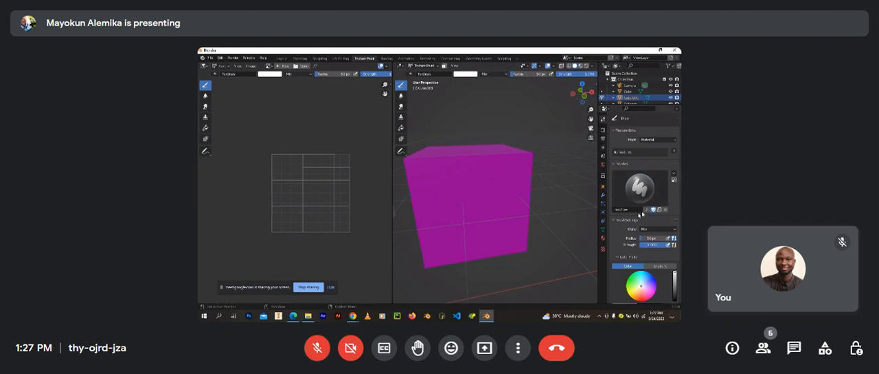
Step: Add a Base Color texture paint slot to the cube's material with the default image settings
click(673, 152)
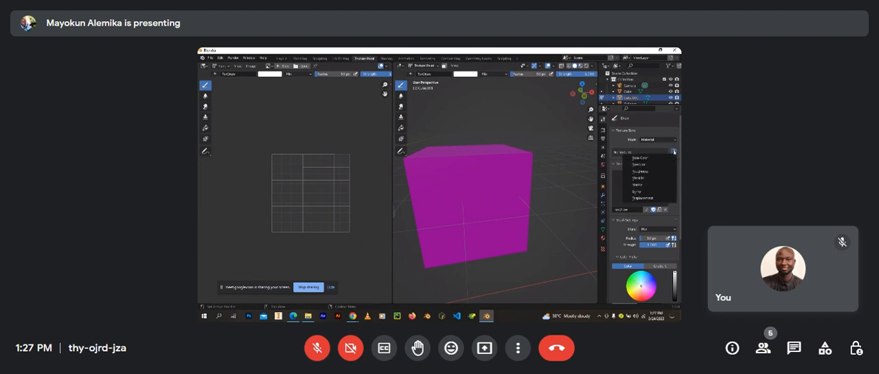
click(656, 159)
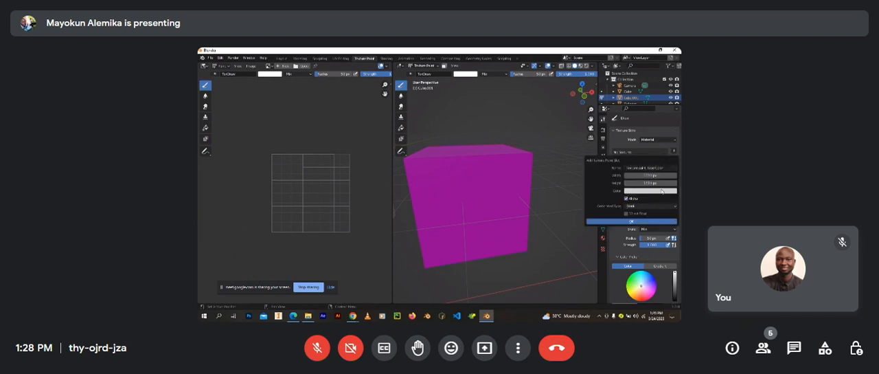
click(631, 221)
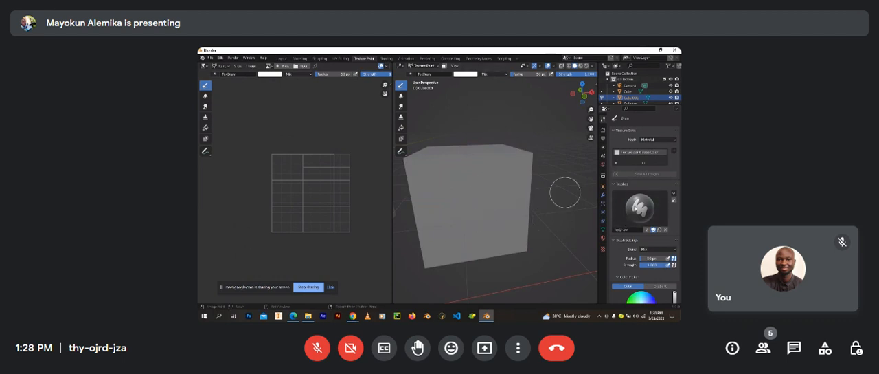
Step: Set the mapping of the brush's Green image texture to Stencil
scroll(633, 219, down, 1)
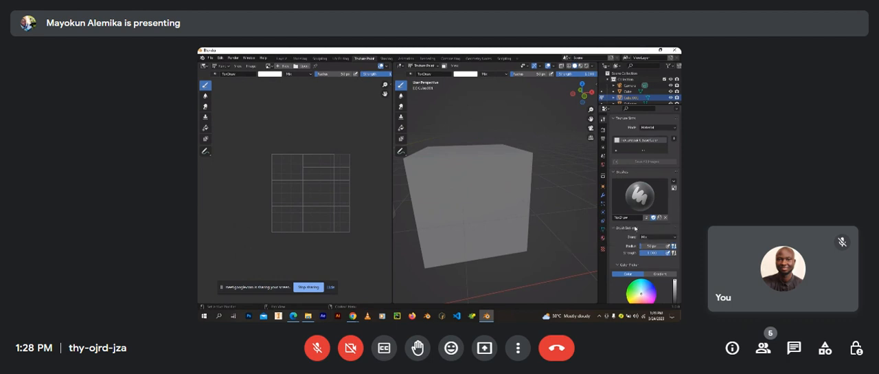
scroll(635, 228, down, 5)
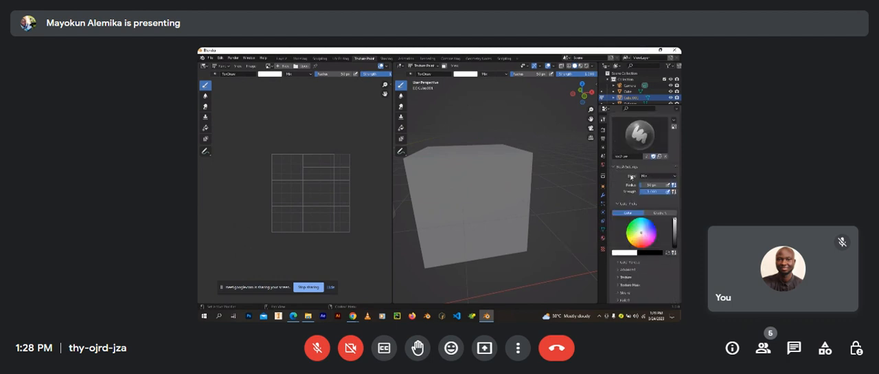
scroll(629, 172, down, 3)
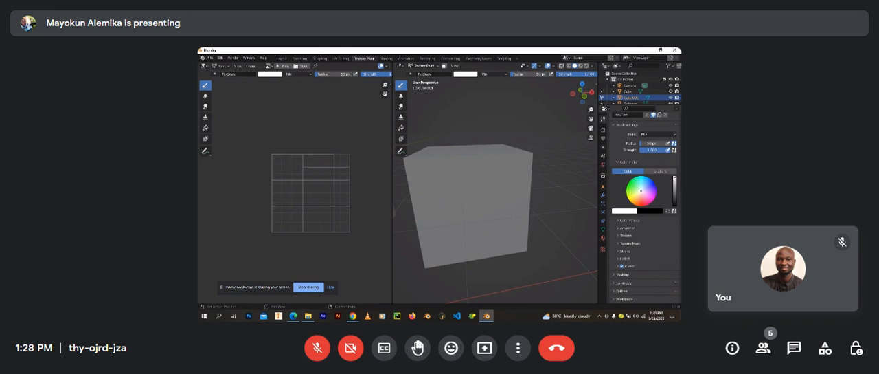
click(630, 236)
scroll(630, 237, down, 5)
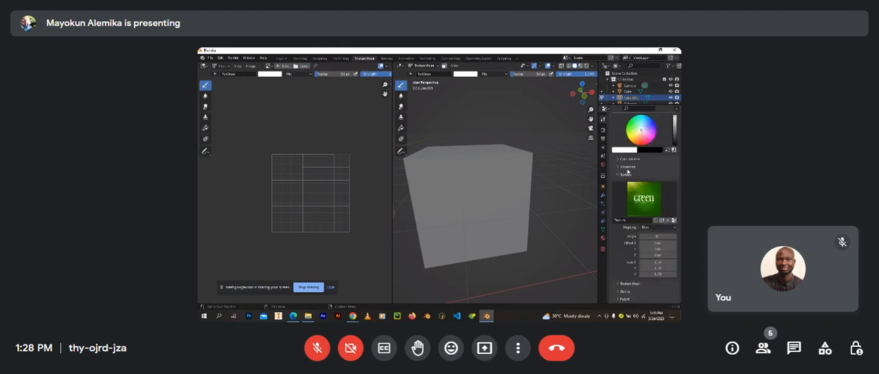
click(652, 227)
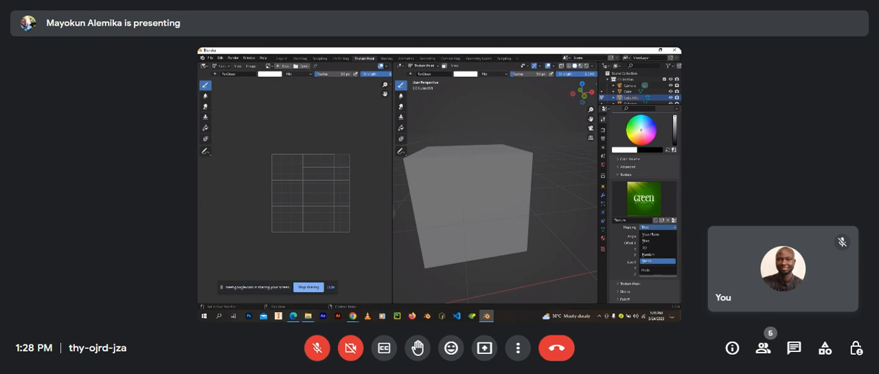
click(646, 261)
Step: Align the view to the cube's front and paint the Green stencil onto the middle of the front face
key(KP_1)
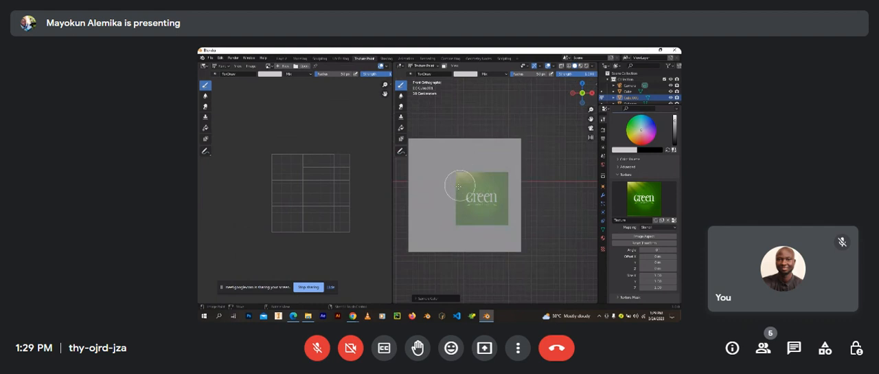
mouse_move(453, 193)
shift+middle_down()
mouse_move(489, 193)
mouse_move(472, 184)
mouse_move(491, 180)
mouse_move(471, 183)
mouse_move(473, 174)
mouse_move(476, 181)
shift+middle_up()
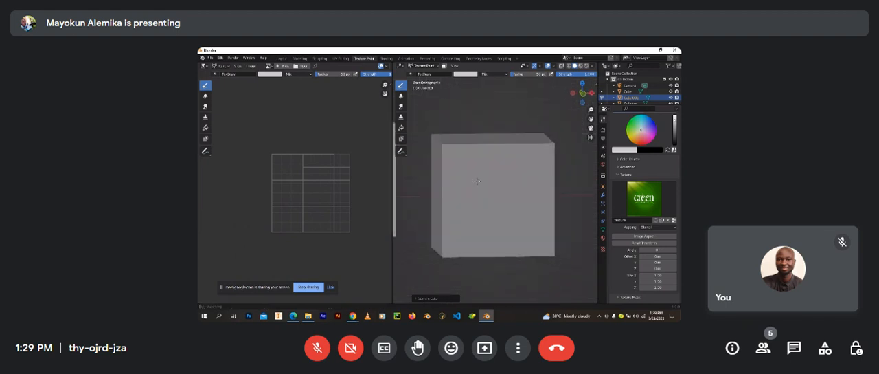
key(KP_1)
scroll(471, 176, up, 2)
scroll(471, 177, down, 2)
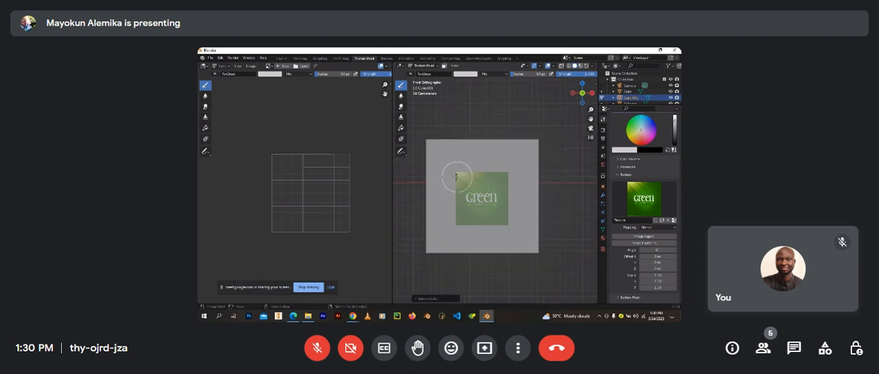
middle_drag(454, 177, 454, 211)
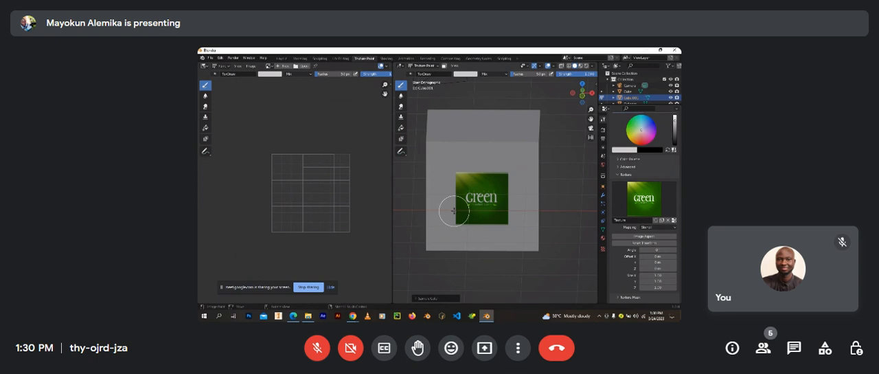
Step: Paint the Green stencil onto the cube's adjacent side face
middle_drag(454, 211, 426, 214)
scroll(479, 228, up, 2)
mouse_move(479, 228)
mouse_down()
mouse_move(506, 165)
mouse_move(505, 221)
mouse_move(460, 227)
mouse_up()
mouse_move(442, 240)
middle_down()
mouse_move(443, 257)
mouse_move(474, 244)
mouse_move(445, 240)
mouse_move(522, 233)
middle_up()
scroll(444, 240, down, 3)
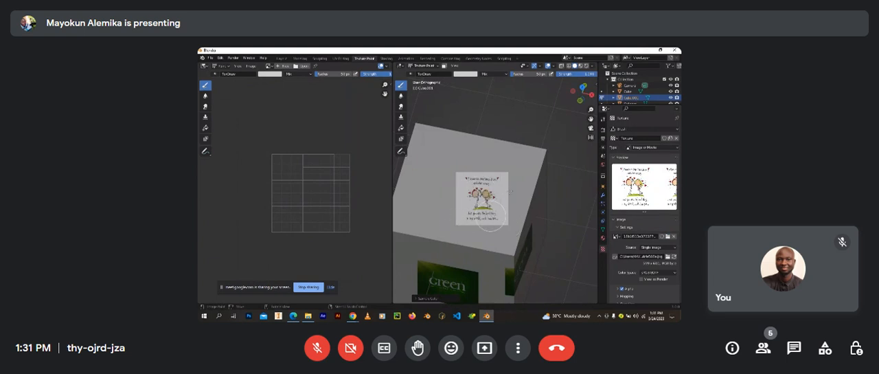
Step: Load the cartoon couple image as the brush texture and paint it onto the cube's top face
mouse_move(470, 242)
middle_down()
mouse_move(518, 220)
mouse_move(494, 234)
mouse_move(455, 204)
middle_up()
scroll(495, 234, up, 6)
scroll(494, 233, down, 5)
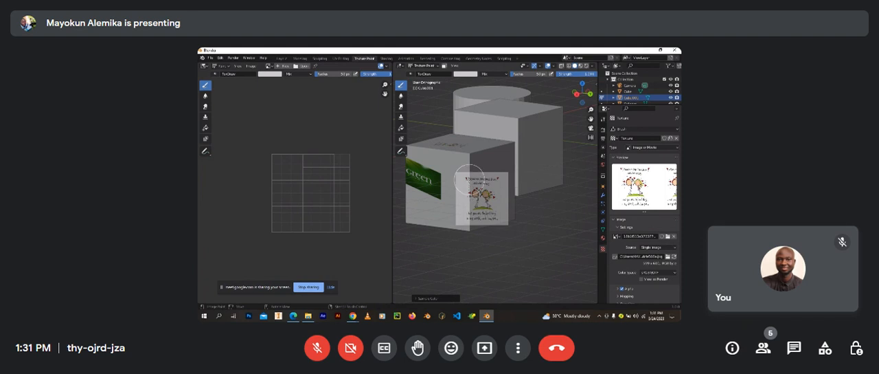
scroll(512, 174, up, 4)
mouse_move(504, 179)
middle_down()
mouse_move(457, 176)
mouse_move(463, 164)
mouse_move(510, 198)
mouse_move(517, 226)
mouse_move(582, 227)
middle_up()
scroll(501, 191, down, 4)
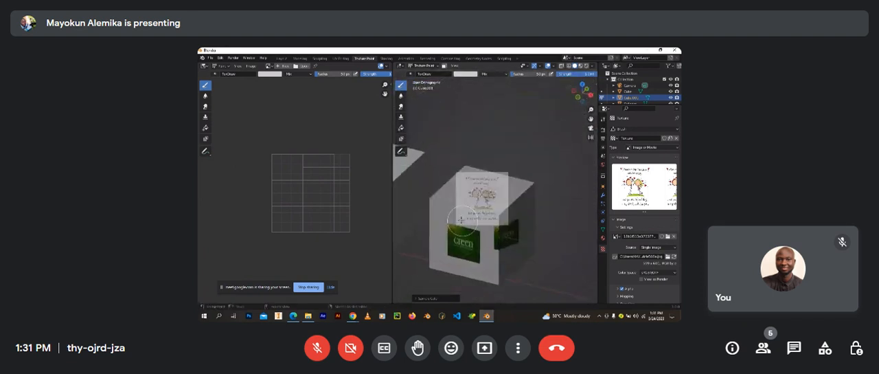
shift+middle_drag(480, 220, 486, 220)
Step: Switch to the Layout workspace and examine the painted cube in Rendered viewport shading
mouse_move(350, 315)
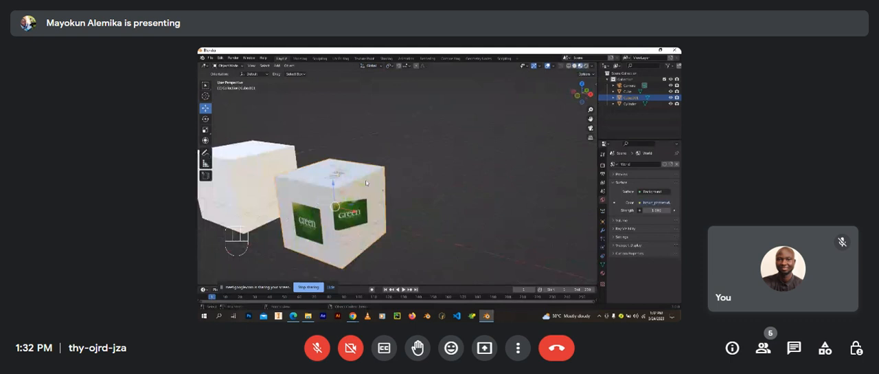
mouse_move(366, 183)
middle_down()
mouse_move(398, 227)
mouse_move(371, 216)
mouse_move(381, 213)
middle_up()
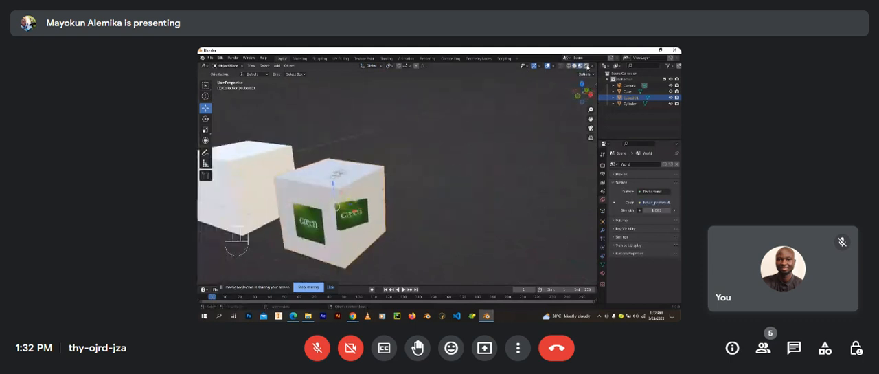
click(586, 67)
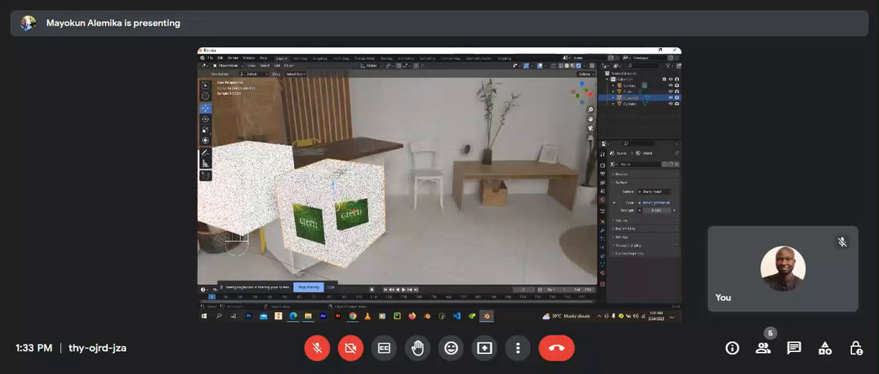
scroll(397, 183, up, 2)
mouse_move(337, 206)
shift+middle_down()
mouse_move(397, 182)
mouse_move(401, 199)
mouse_move(351, 199)
shift+middle_up()
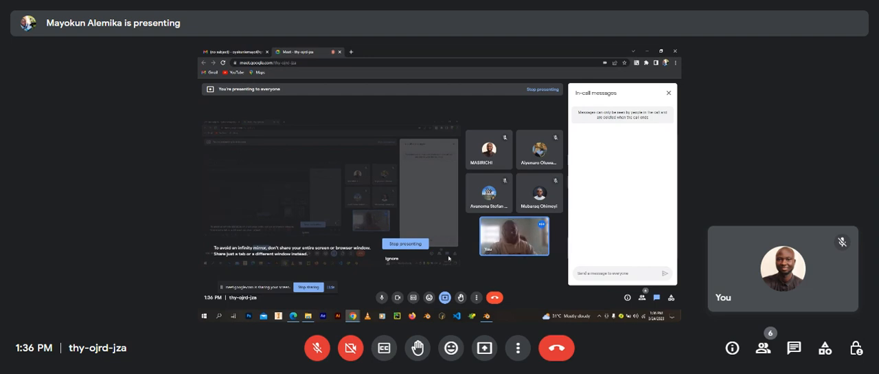
Step: Unmute the microphone in the Google Meet call
click(316, 350)
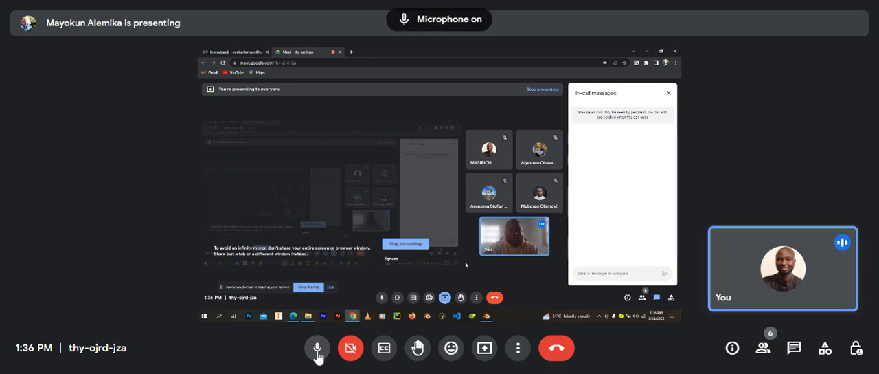